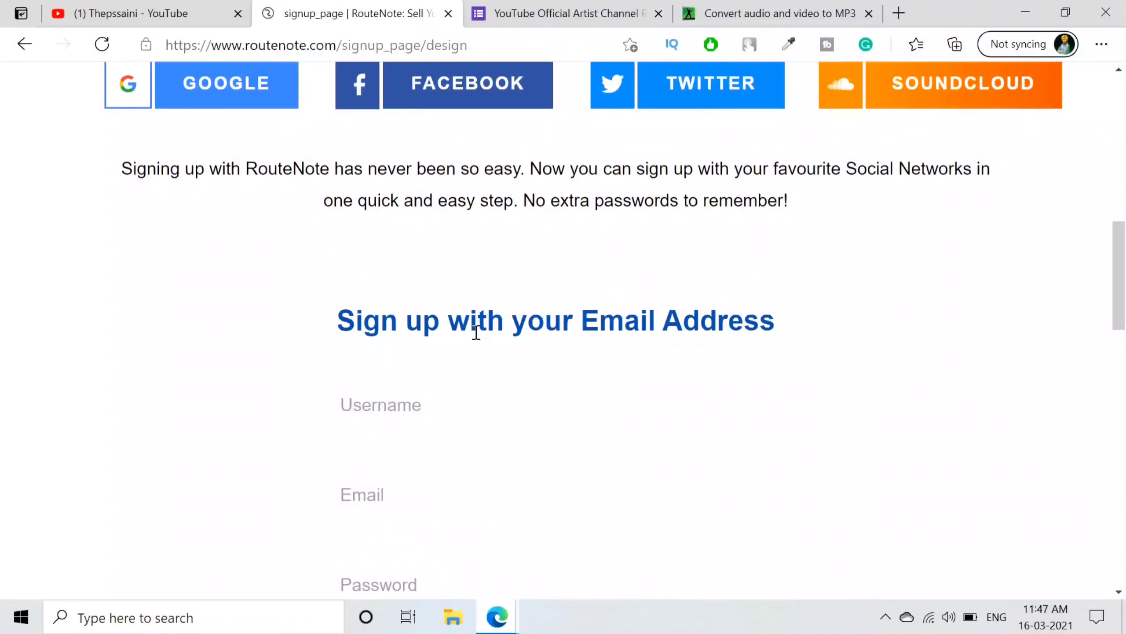
Examine the RouteNote sign-up page, including the email registration form and the introductory text.
scroll(476, 332, "down", 6)
scroll(476, 332, "down", 5)
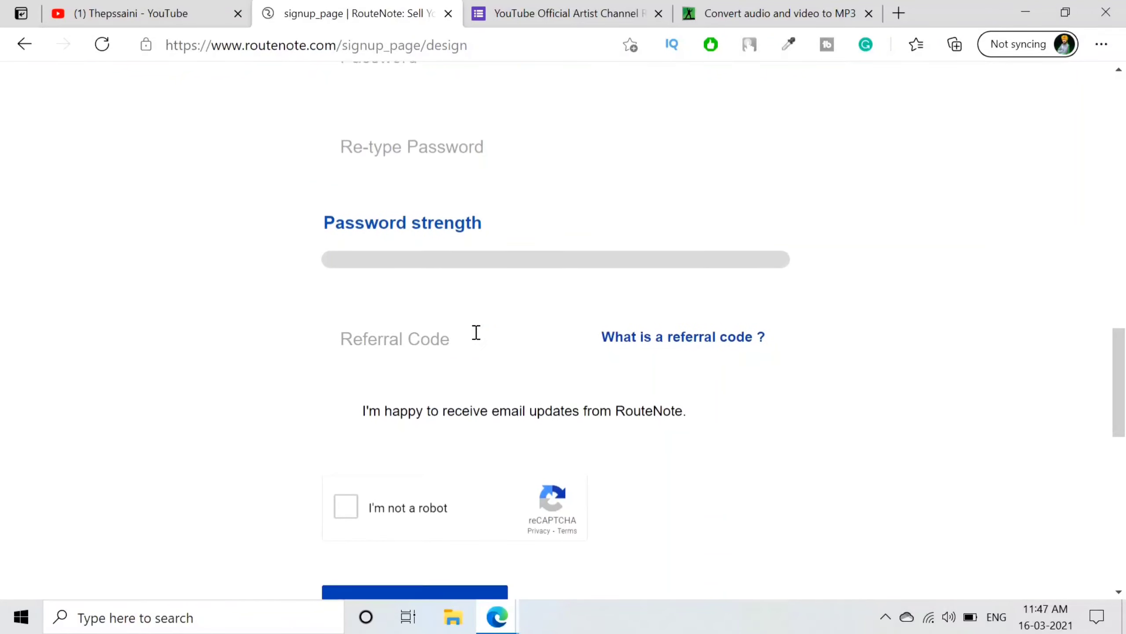
scroll(476, 332, "down", 7)
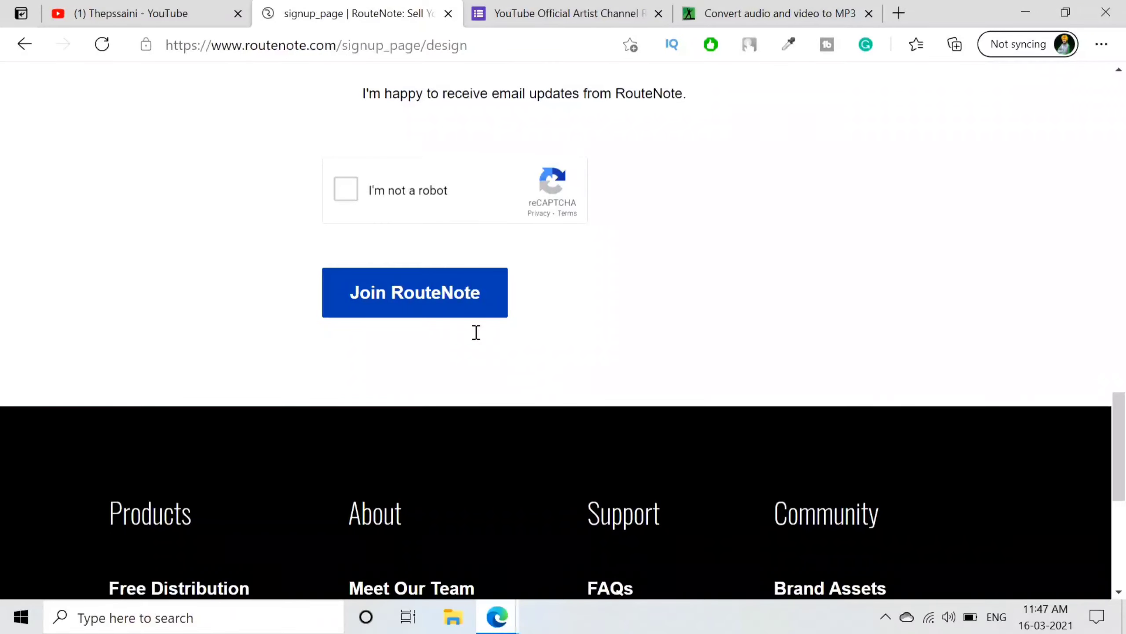
scroll(674, 292, "up", 14)
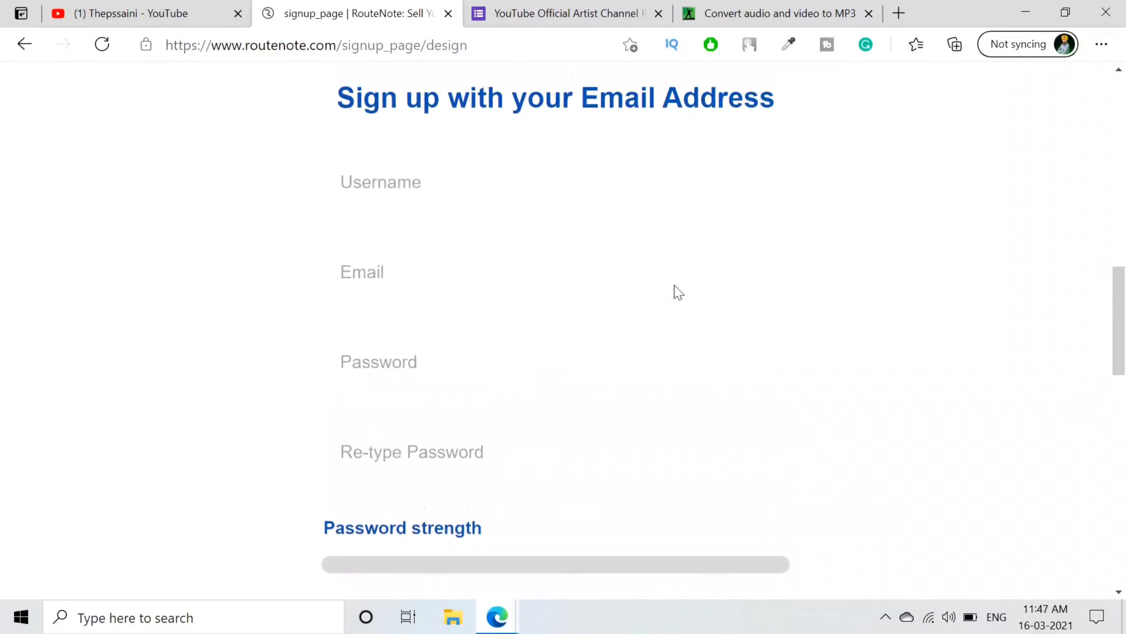
scroll(677, 293, "up", 4)
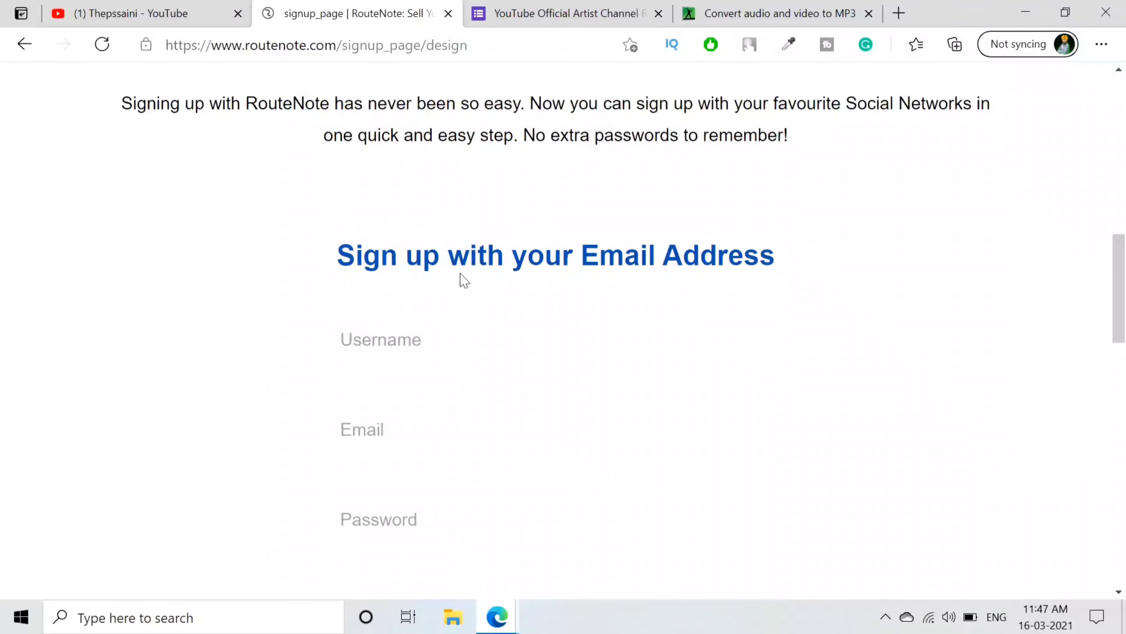
scroll(461, 279, "up", 13)
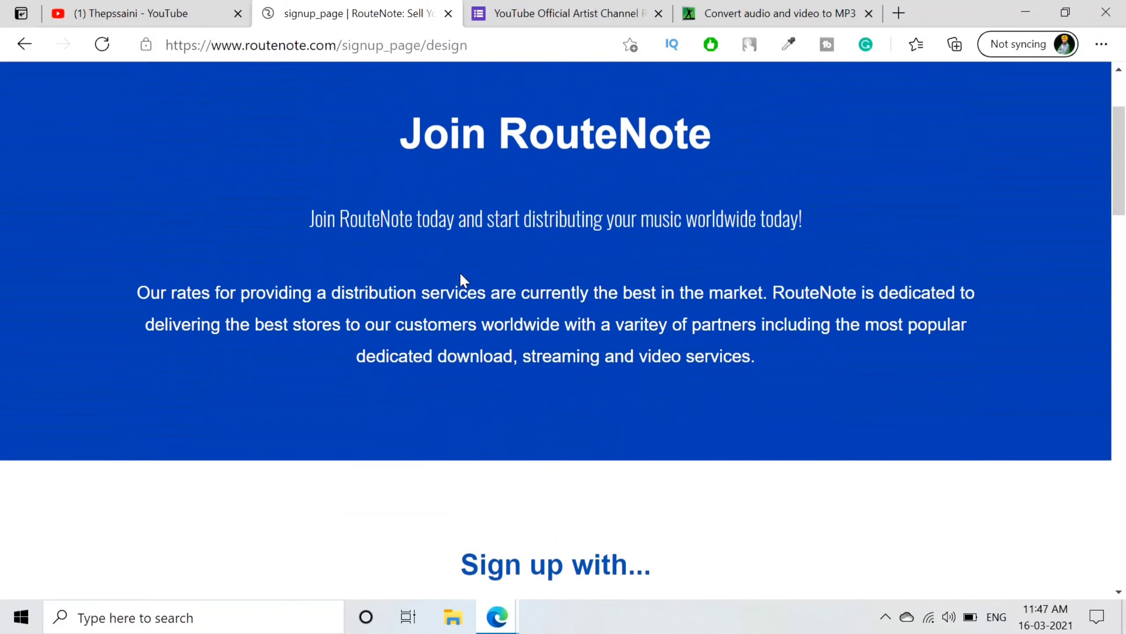
Switch to the InPrivate browser window showing the logged-in RouteNote account.
left_click(488, 619)
left_click(599, 549)
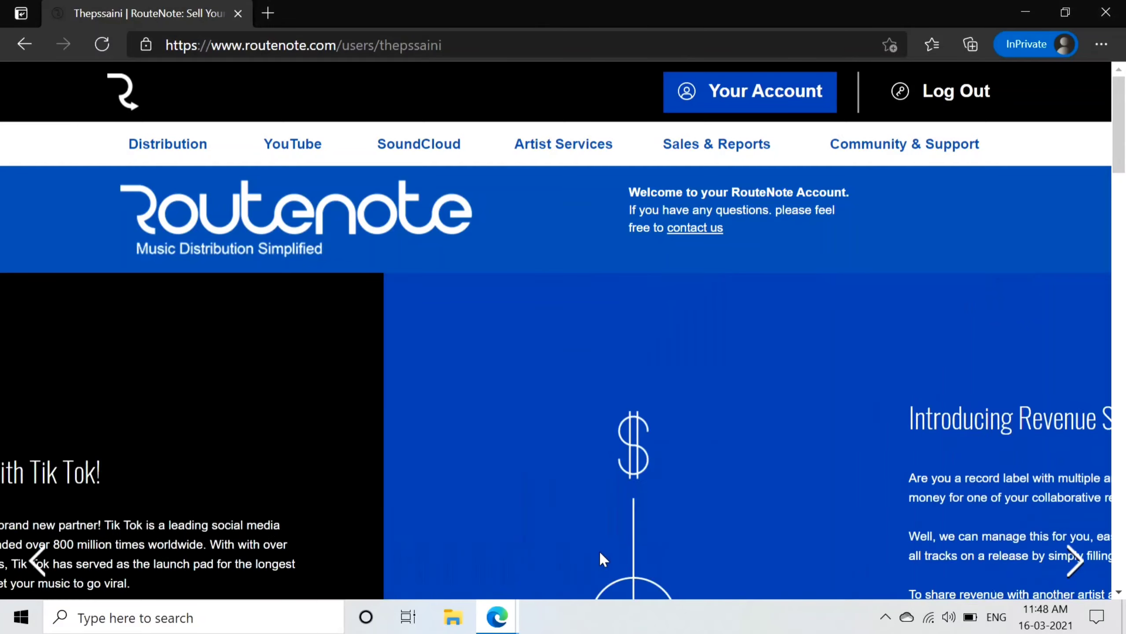
mouse_move(385, 160)
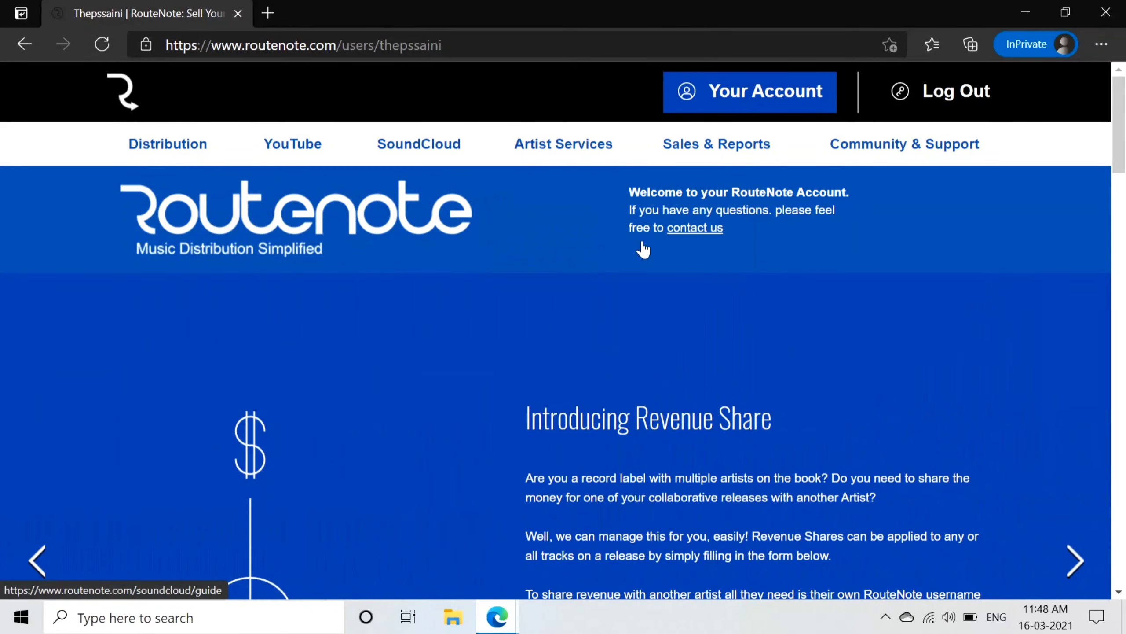
Review the account statistics and the earnings overview on the RouteNote account page.
scroll(619, 348, "down", 6)
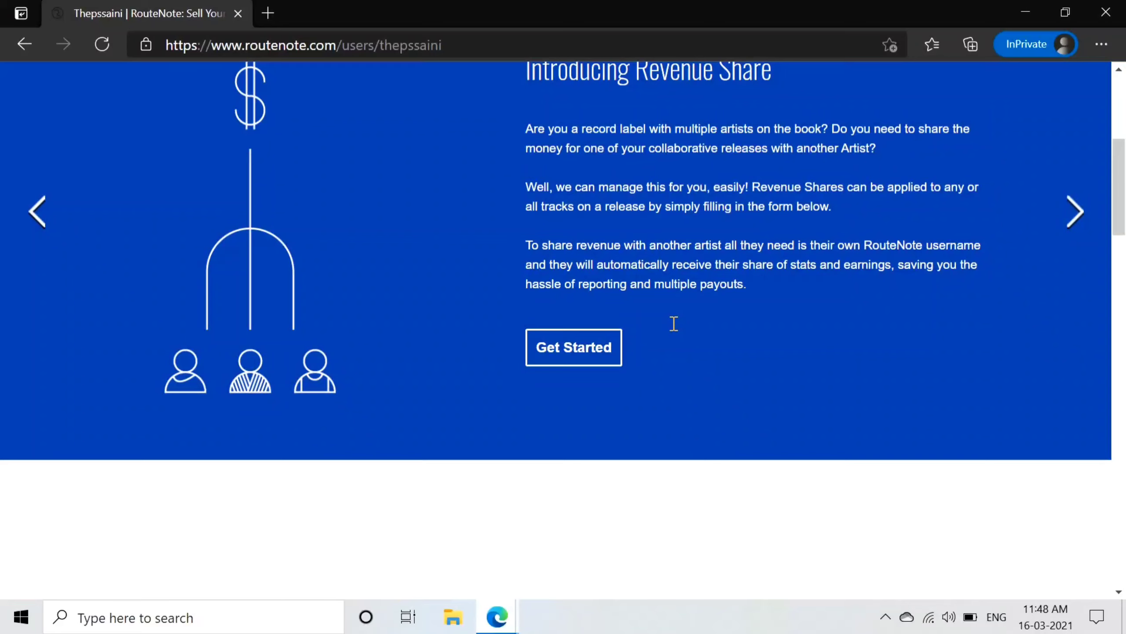
scroll(674, 323, "down", 2)
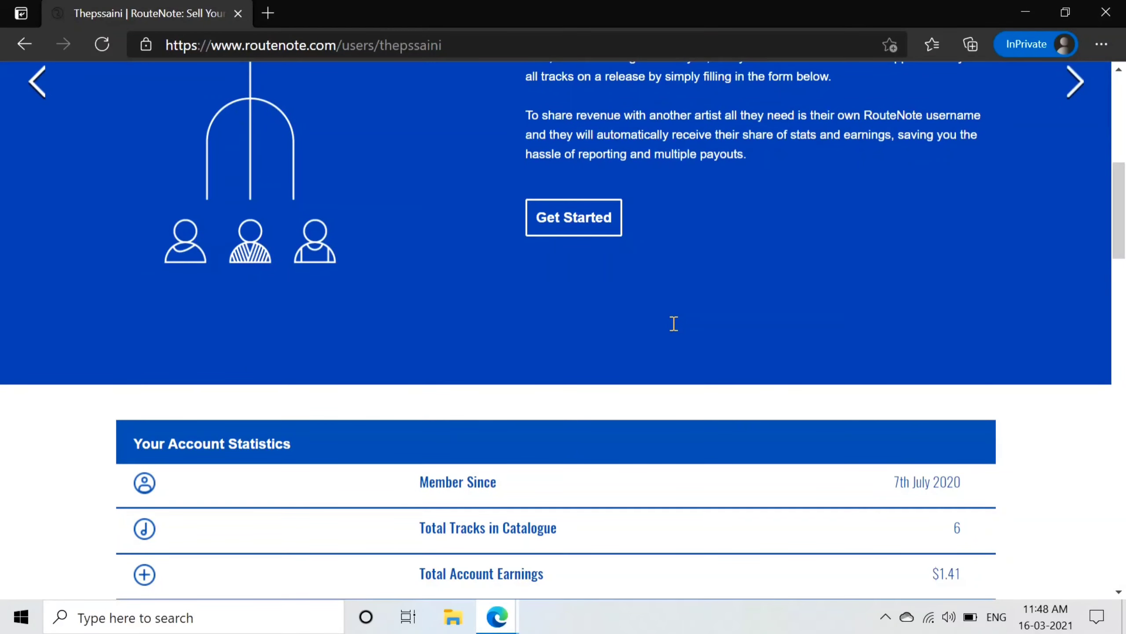
scroll(674, 323, "down", 5)
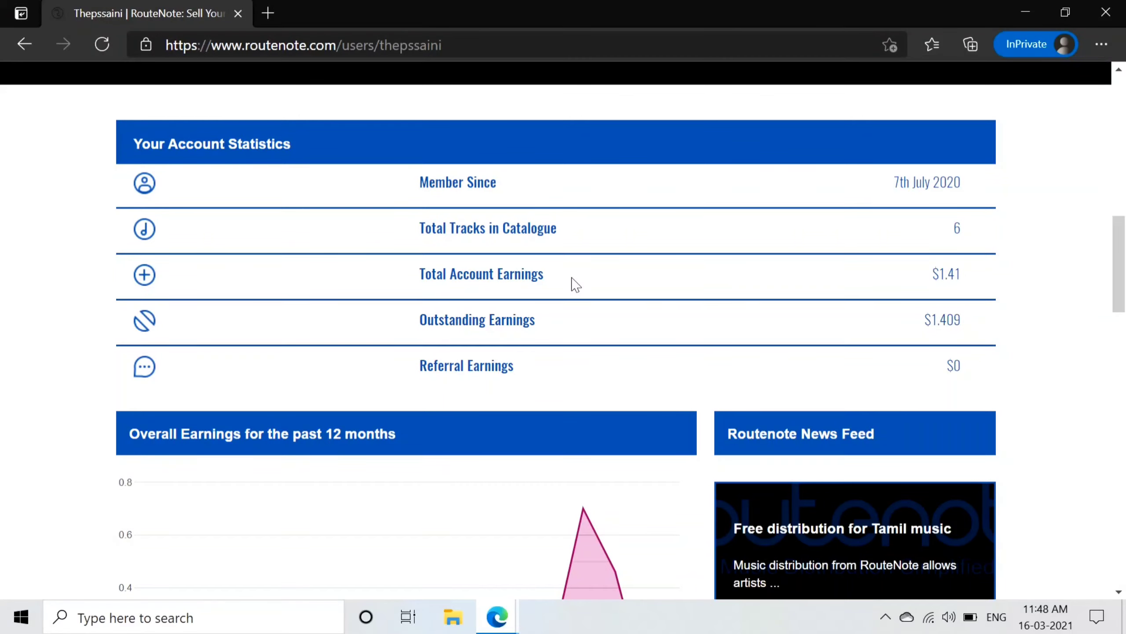
scroll(574, 284, "down", 6)
scroll(575, 283, "up", 15)
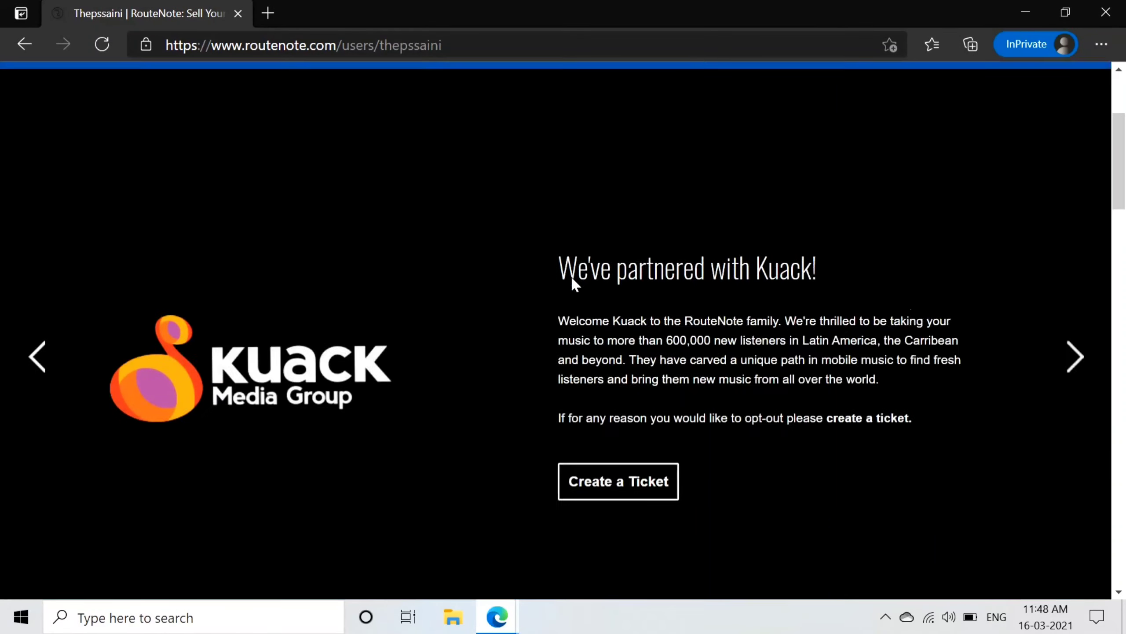
scroll(570, 275, "up", 5)
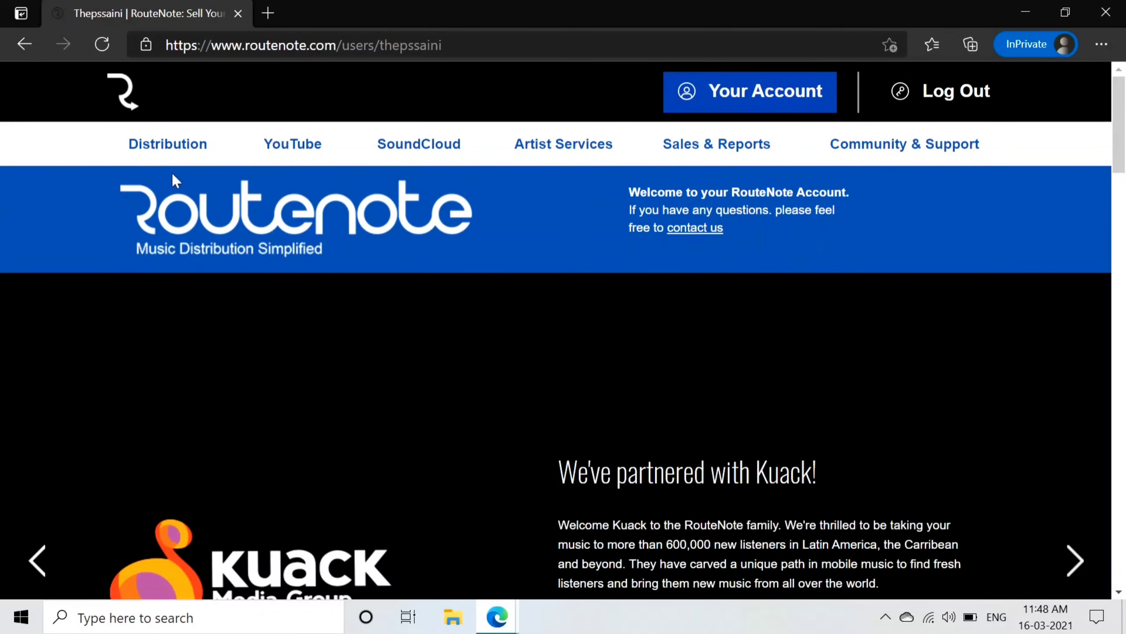
Open the account's Discography and look through the releases under Action Needed.
mouse_move(171, 145)
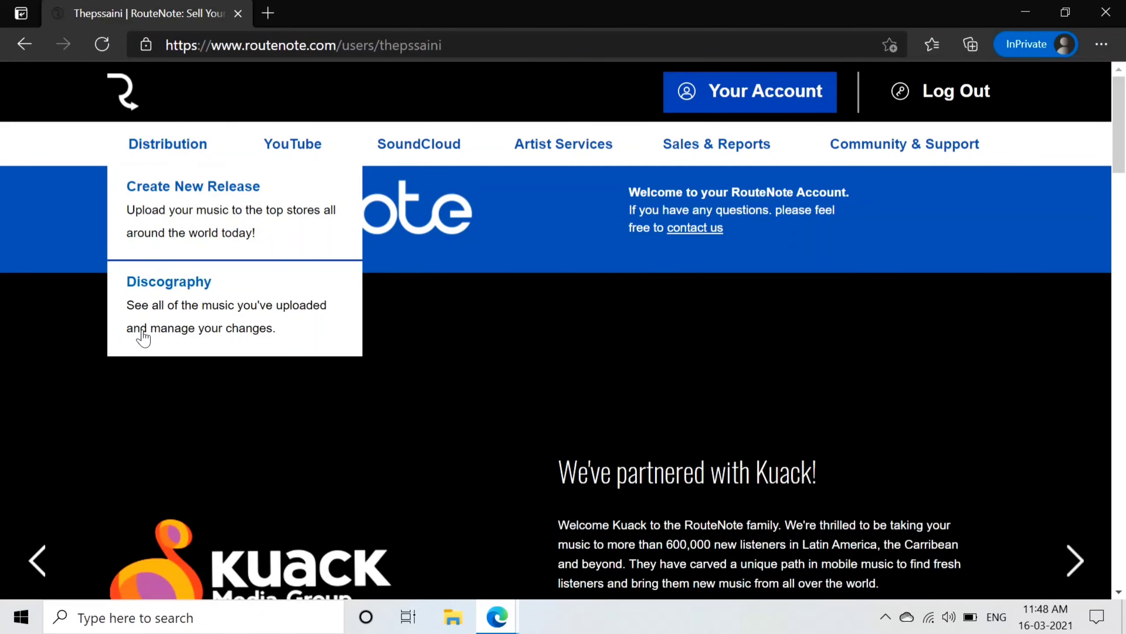
left_click(206, 308)
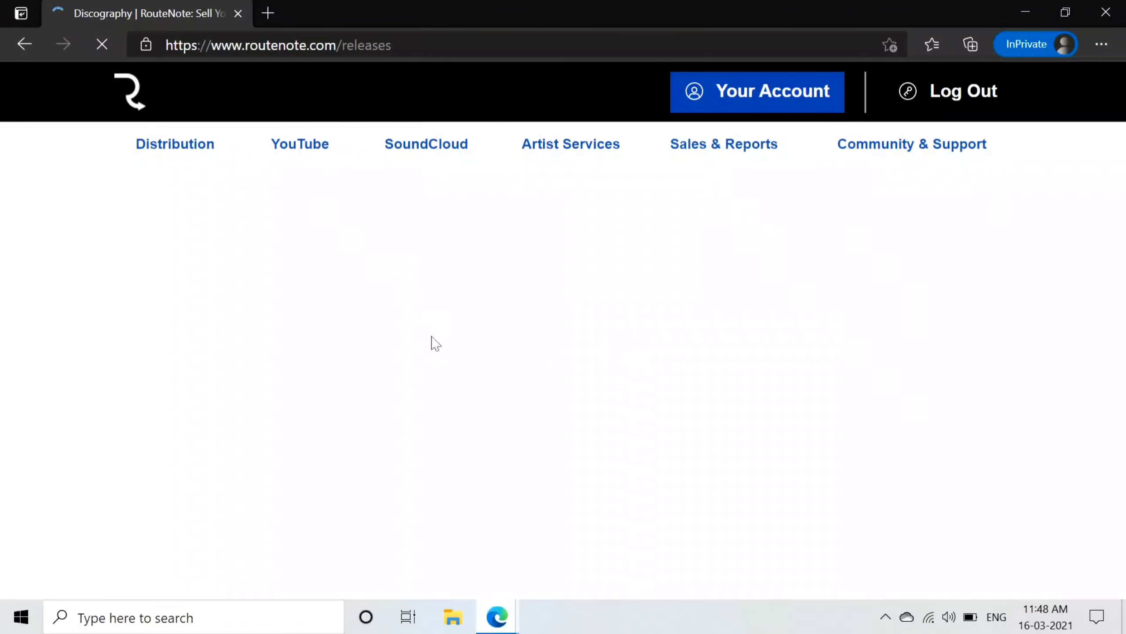
scroll(544, 412, "down", 15)
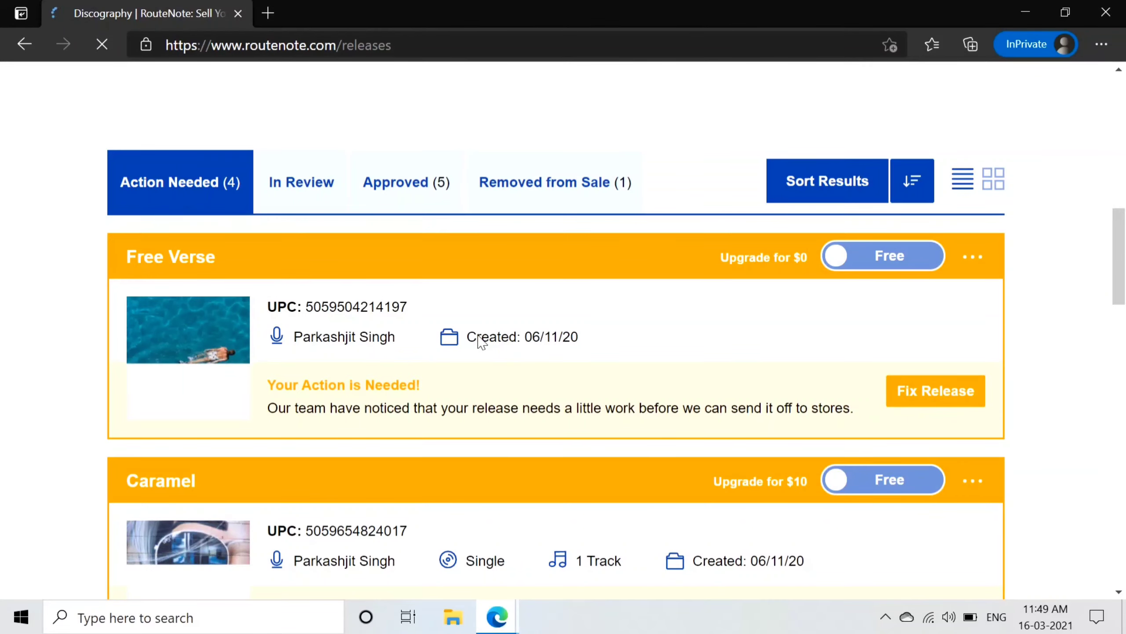
scroll(477, 339, "down", 14)
scroll(539, 256, "up", 14)
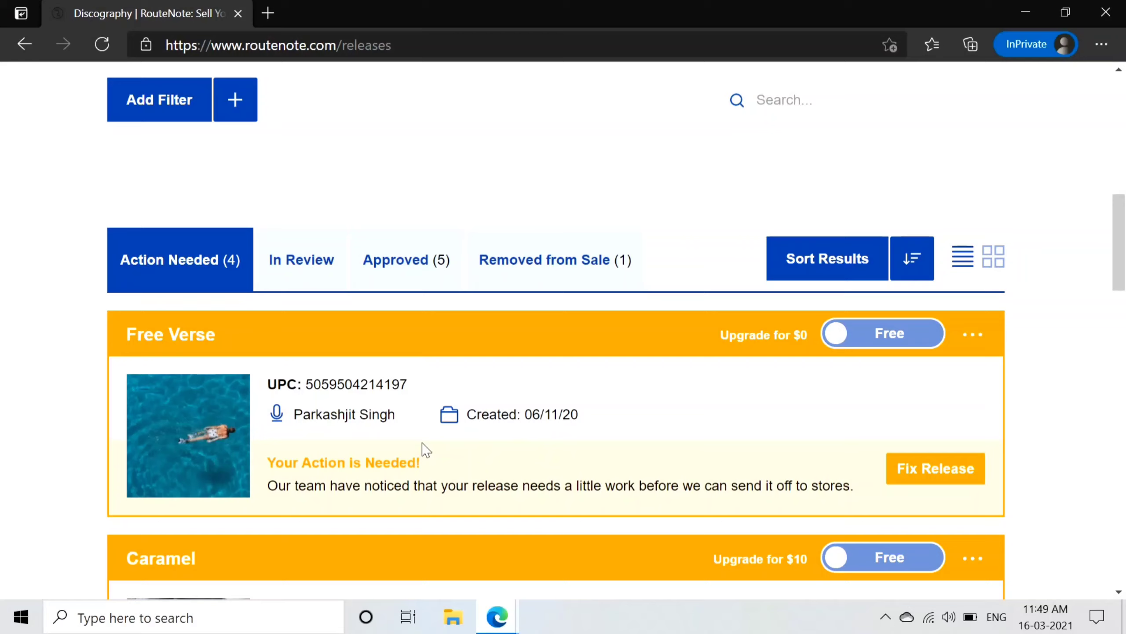
Check the In Review releases and look through the Approved releases in the Discography.
left_click(309, 260)
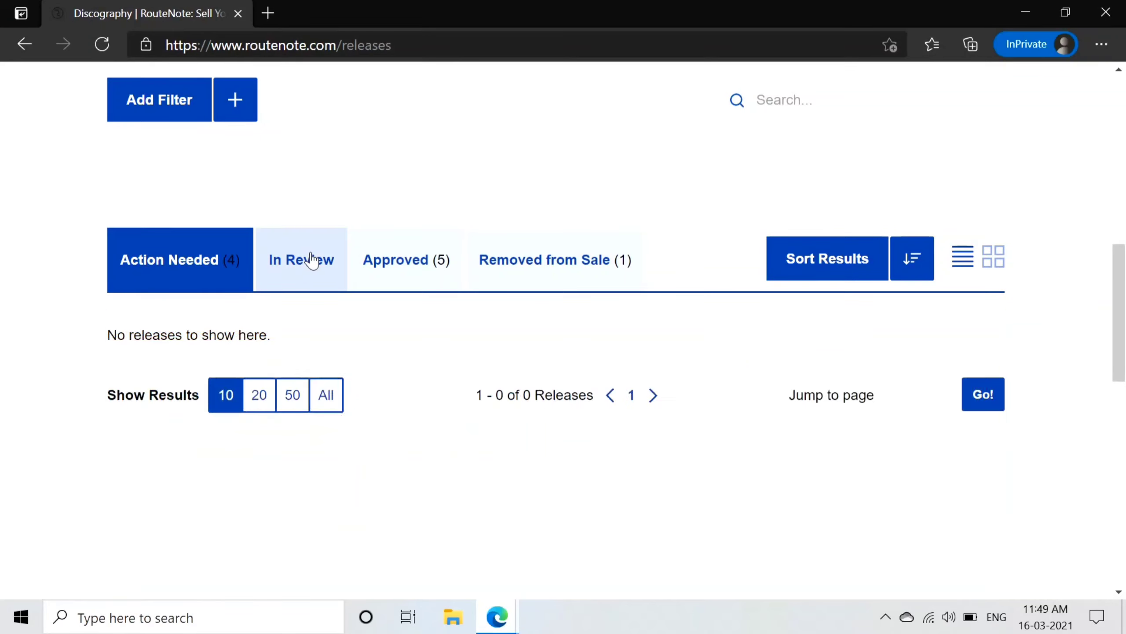
scroll(339, 456, "down", 4)
scroll(521, 368, "up", 3)
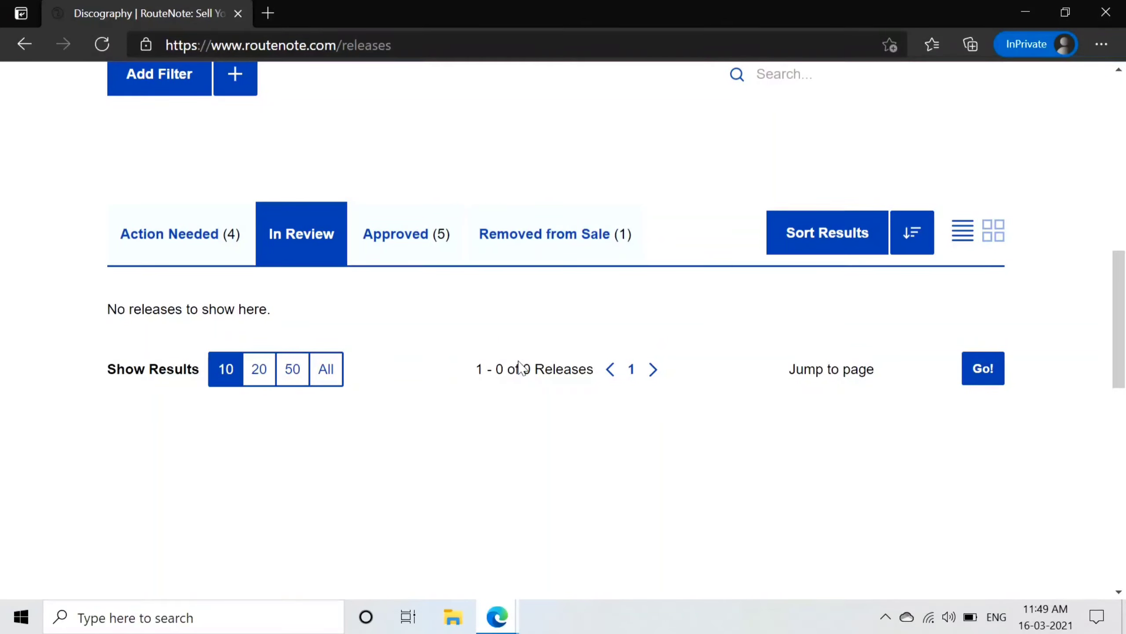
left_click(374, 229)
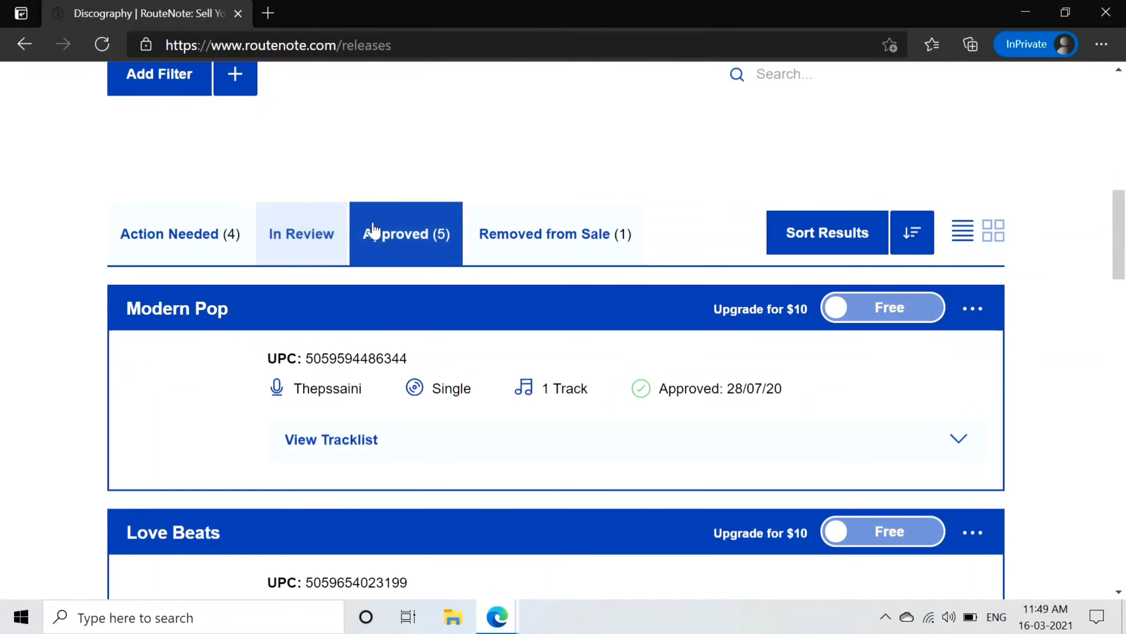
scroll(386, 464, "down", 10)
scroll(389, 463, "down", 2)
scroll(390, 466, "up", 10)
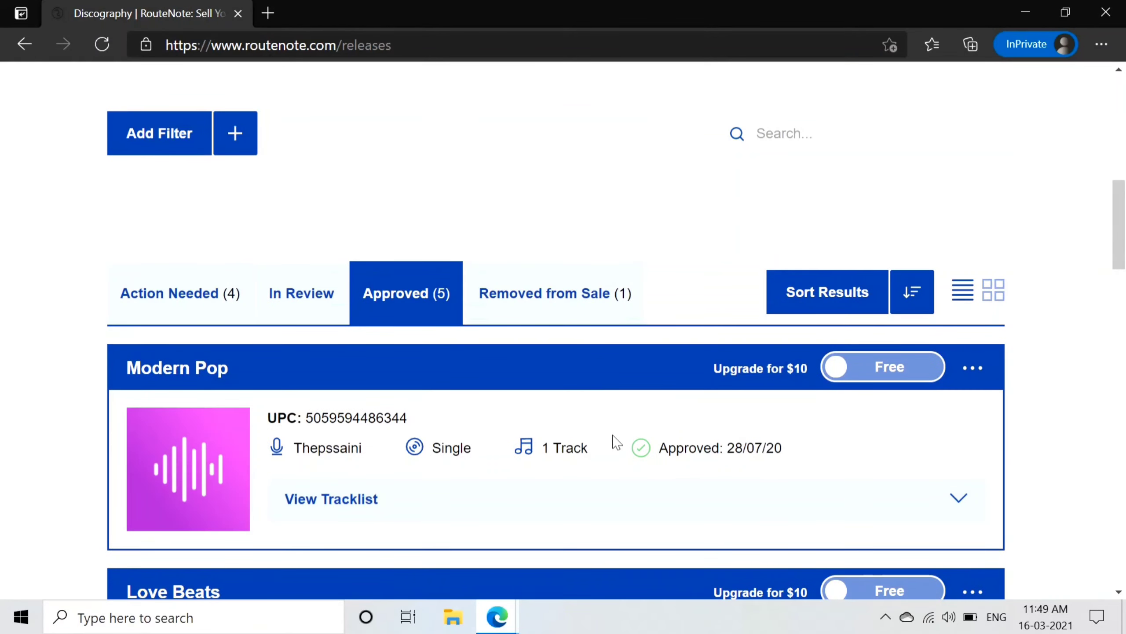
Show the releases listed as Removed from Sale and examine the entry there.
left_click(496, 282)
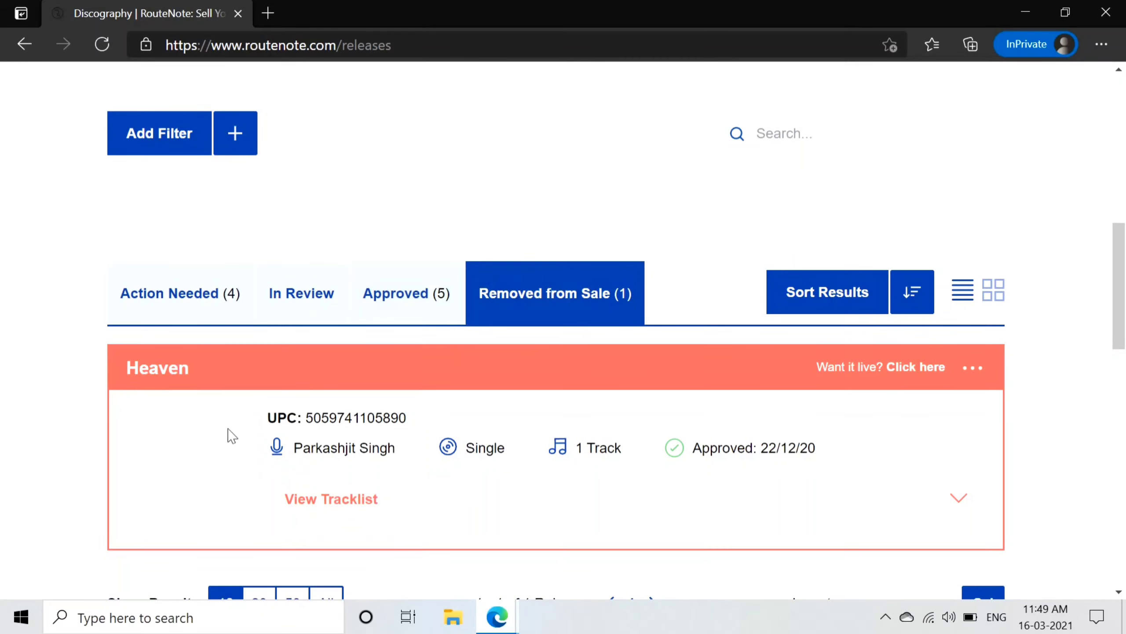
scroll(228, 435, "down", 8)
scroll(464, 242, "up", 3)
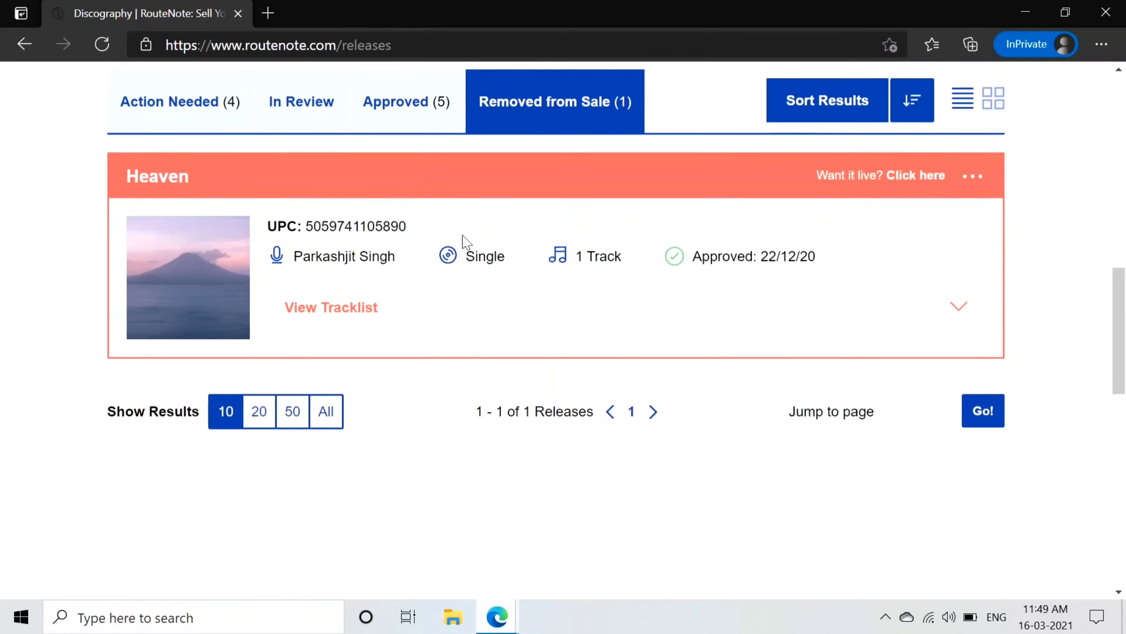
scroll(594, 249, "up", 4)
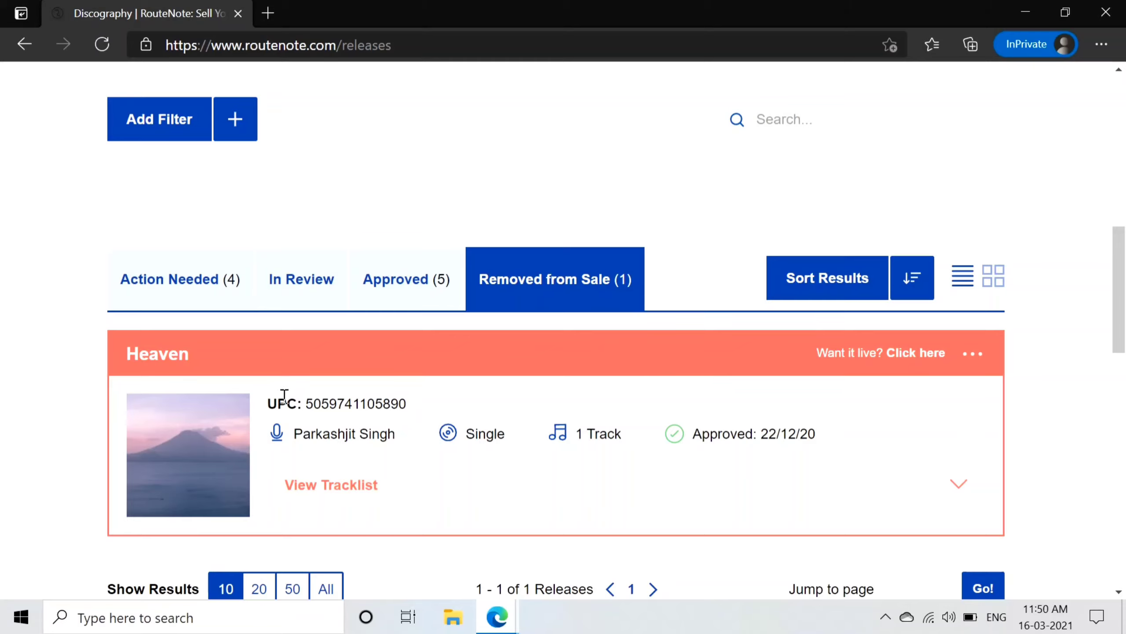
Highlight the UPC of the release Heaven and expand its tracklist to check the track's ISRC.
triple_click(348, 410)
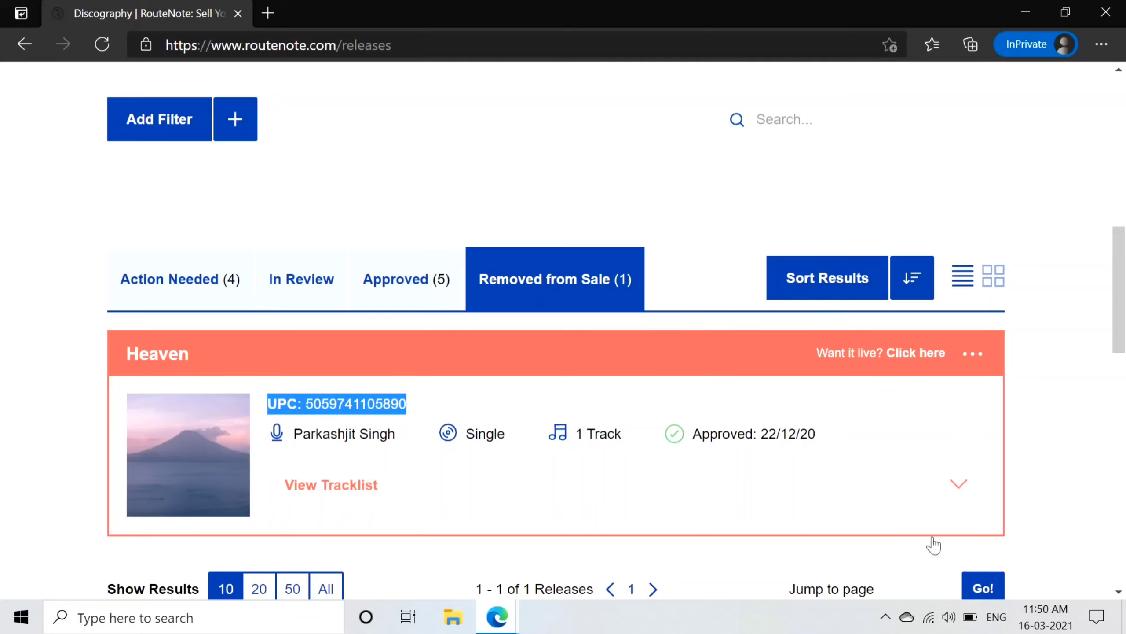
left_click(977, 499)
scroll(802, 408, "down", 5)
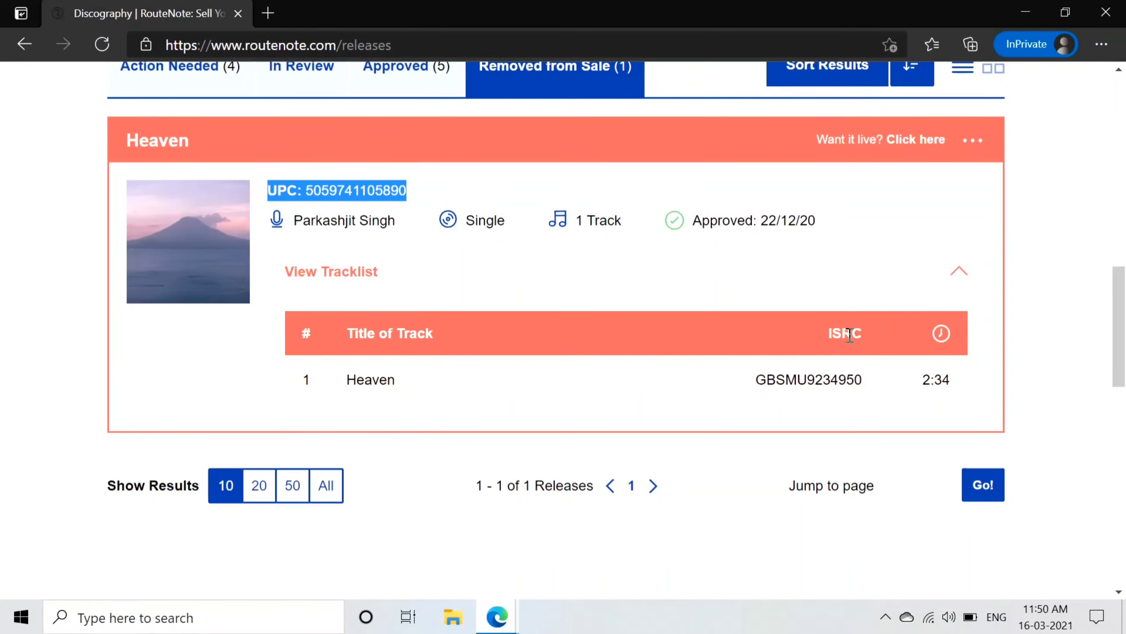
left_click(795, 374)
scroll(486, 253, "up", 4)
scroll(717, 244, "up", 2)
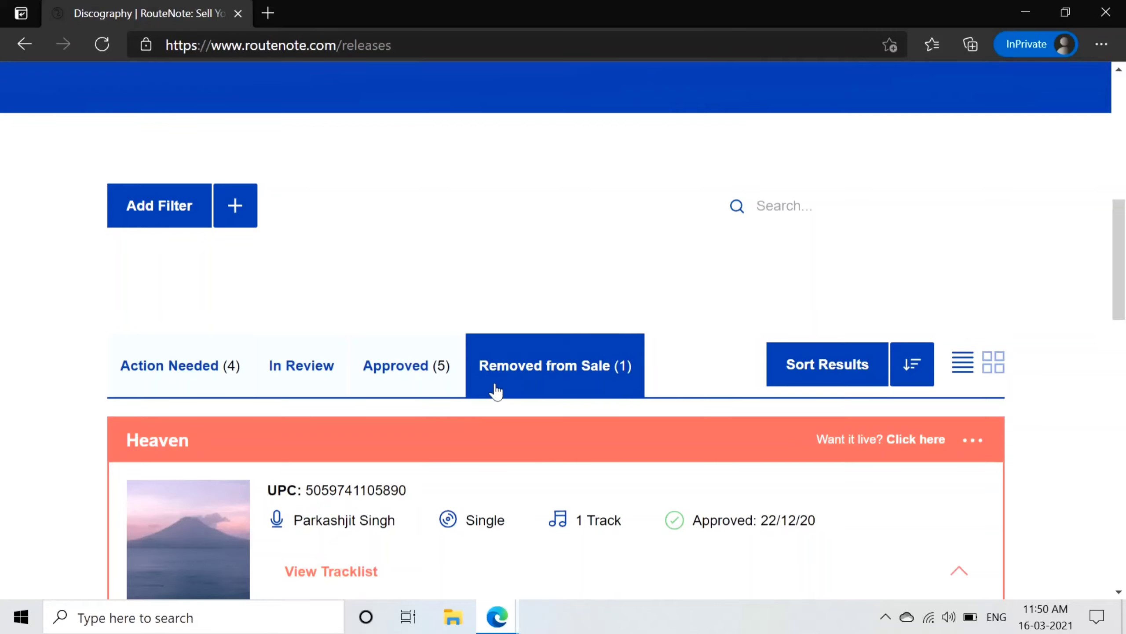
Create a new distribution release titled "Snowfall", leaving the UPC / EAN blank.
scroll(278, 268, "up", 10)
mouse_move(181, 159)
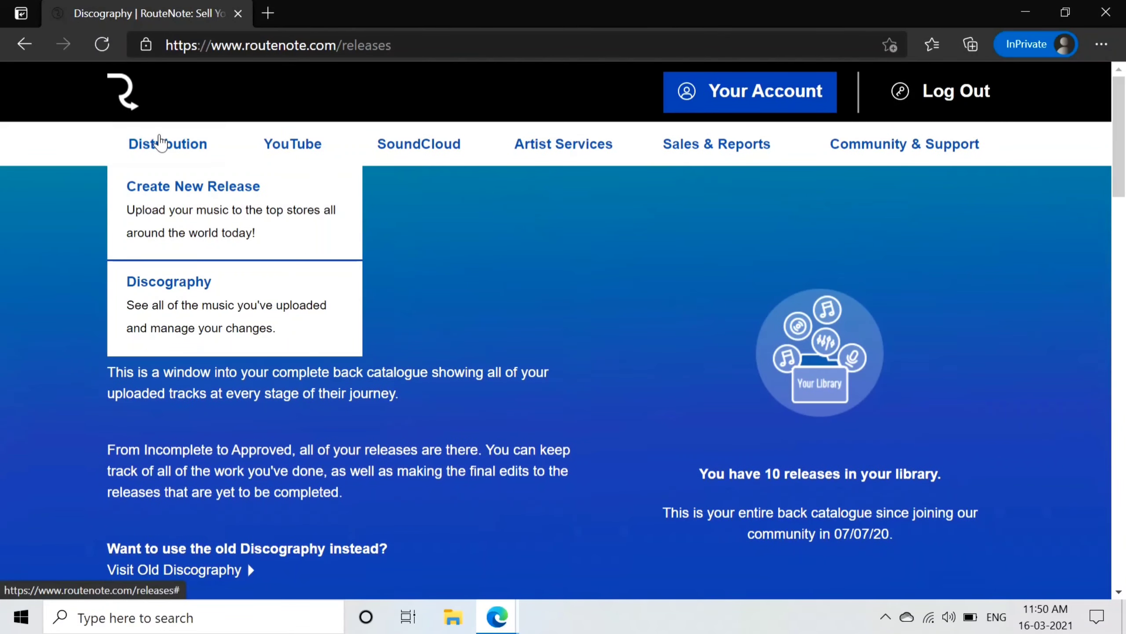
left_click(194, 207)
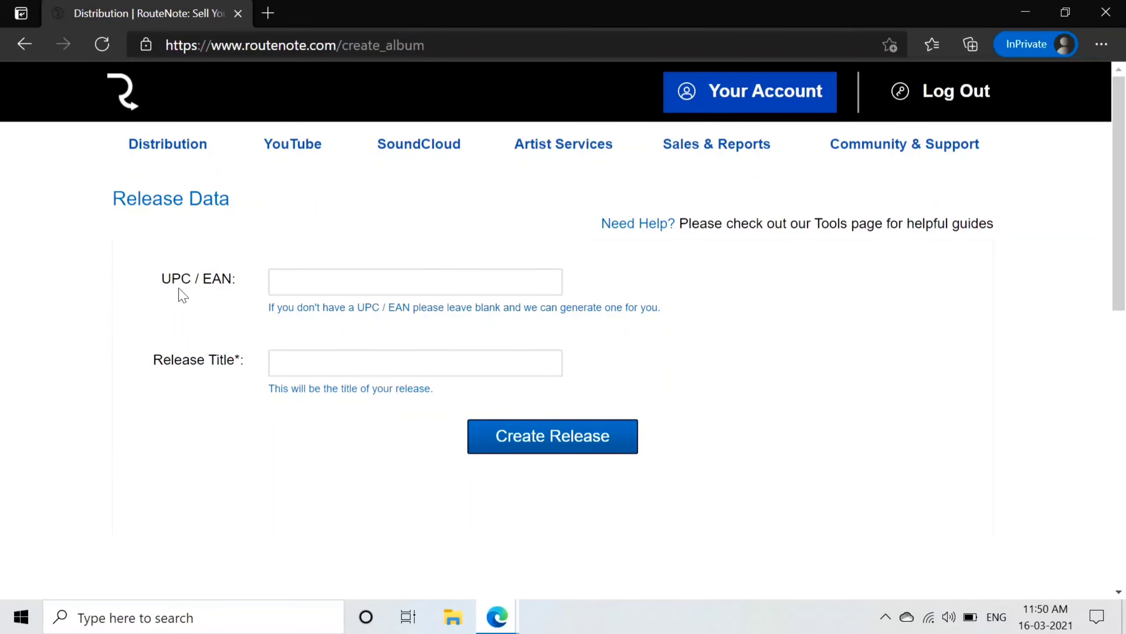
double_click(217, 278)
left_click(449, 286)
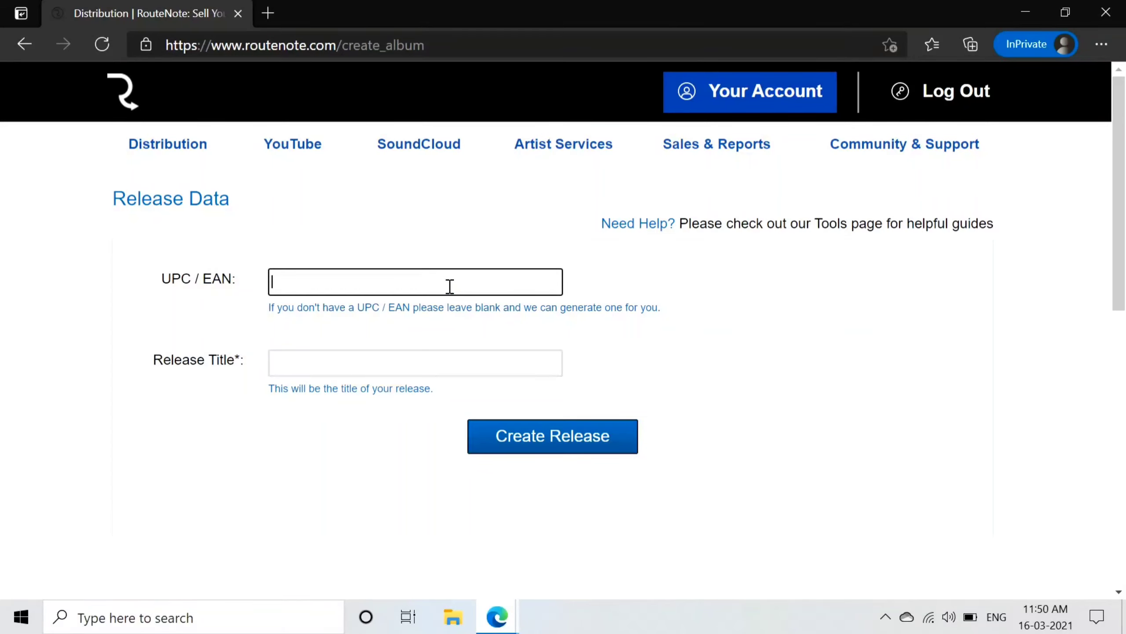
left_click(292, 365)
type("S")
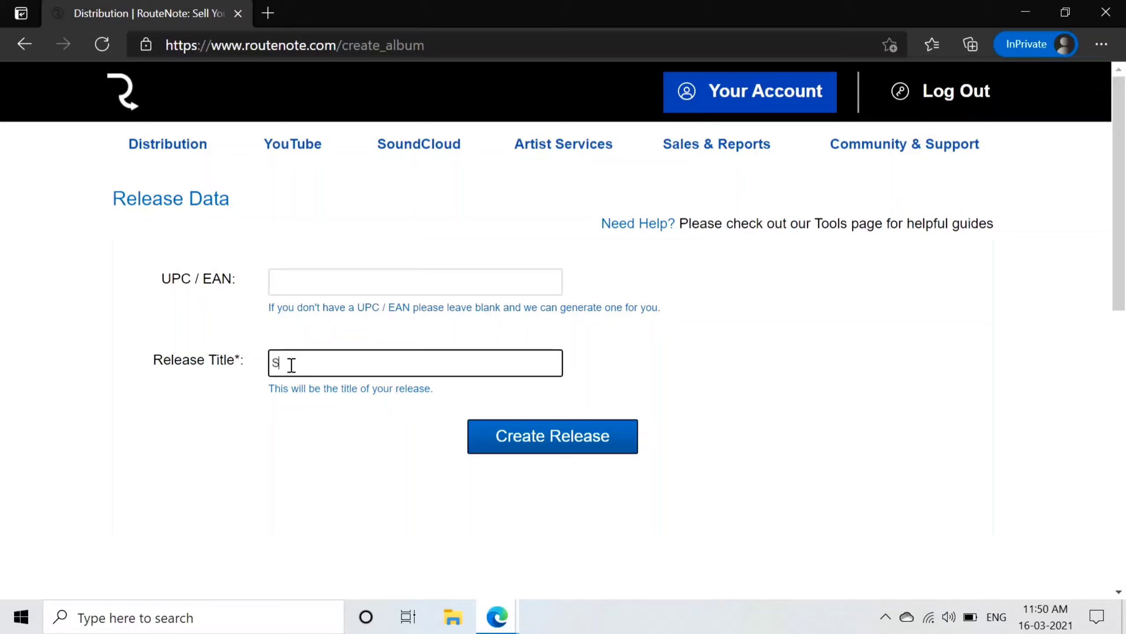
type("nowfall")
left_click(590, 437)
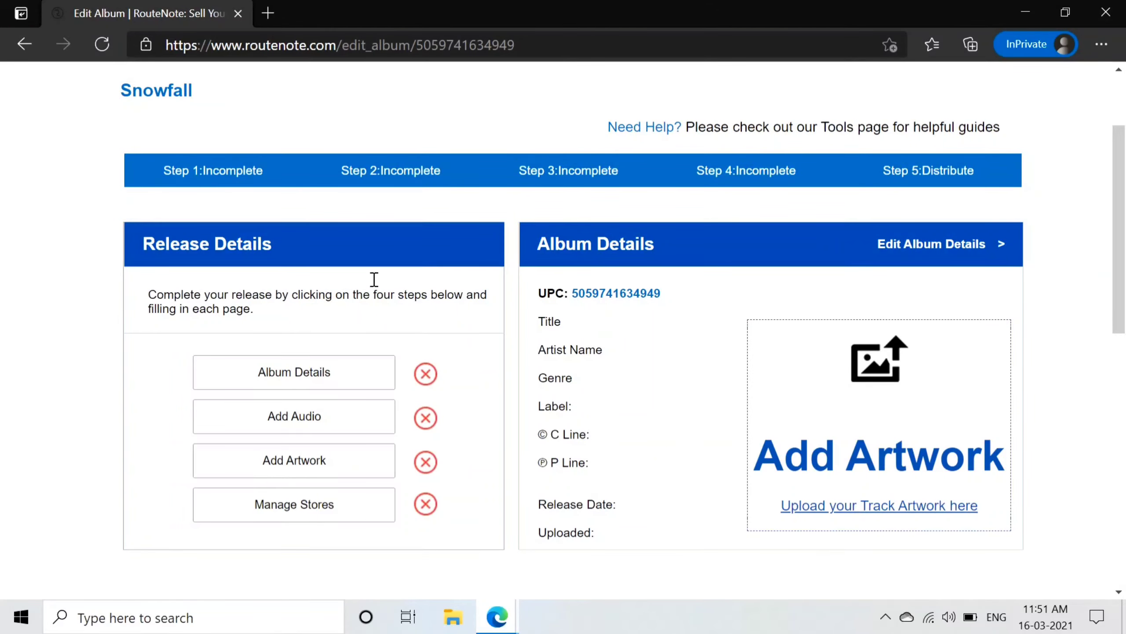
Look over the Snowfall release's completion steps and open its Album Details form for editing.
scroll(539, 347, "down", 5)
scroll(541, 349, "up", 6)
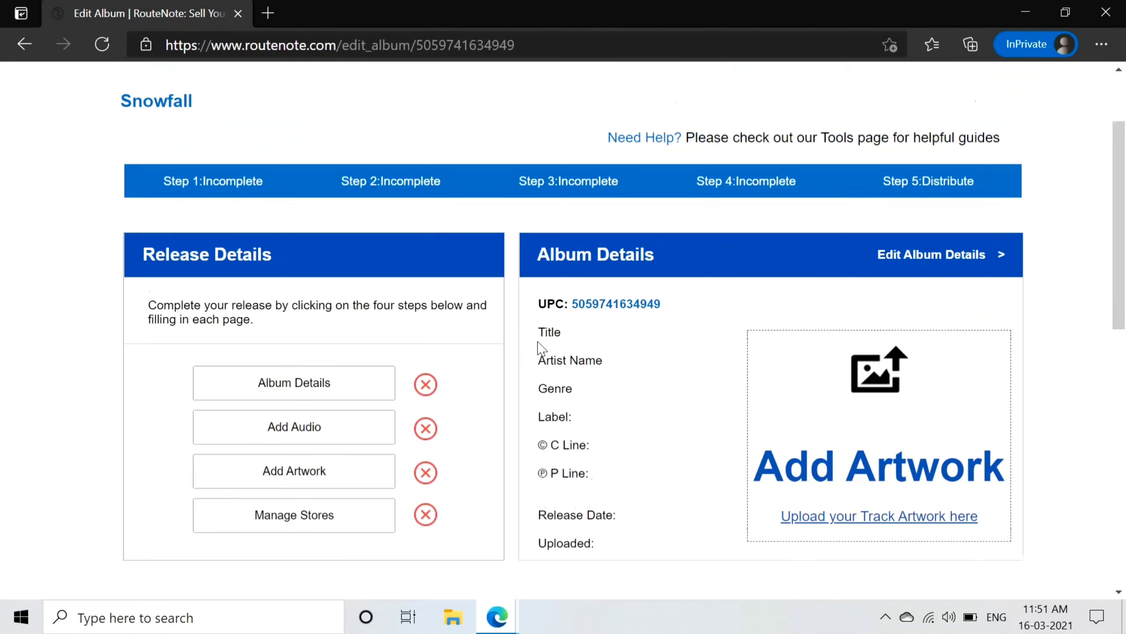
scroll(676, 447, "down", 1)
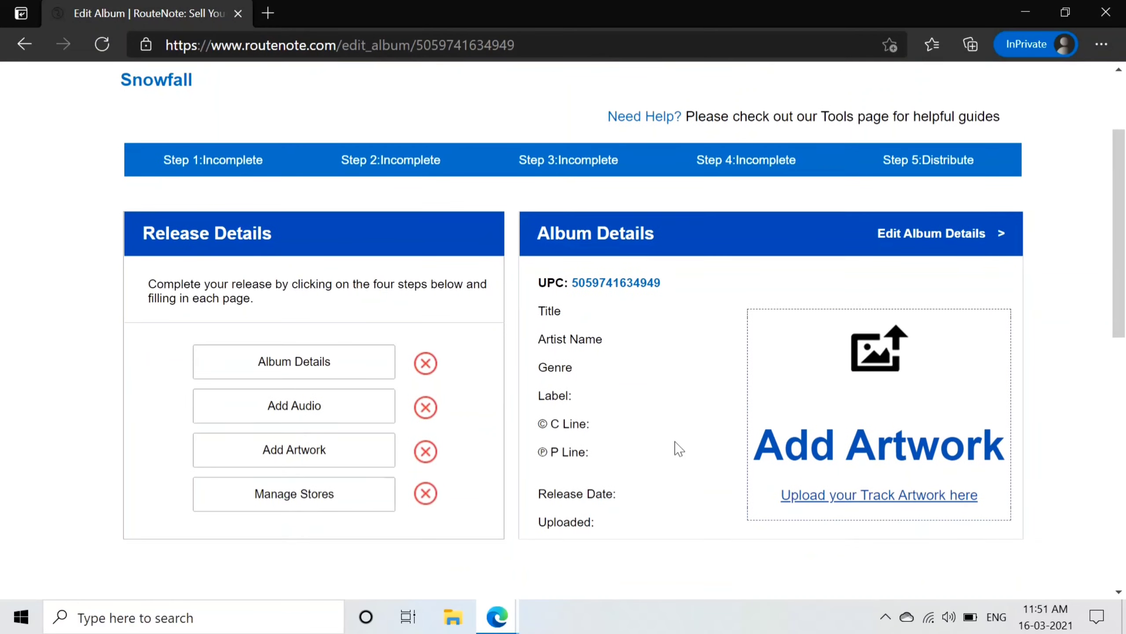
left_click(343, 362)
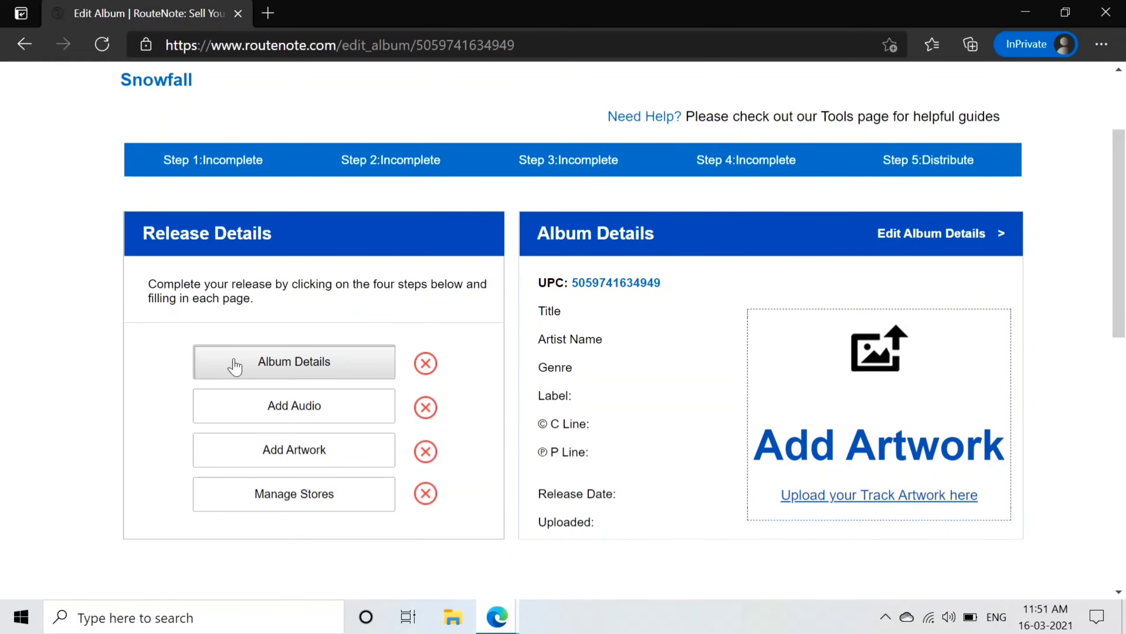
left_click(269, 363)
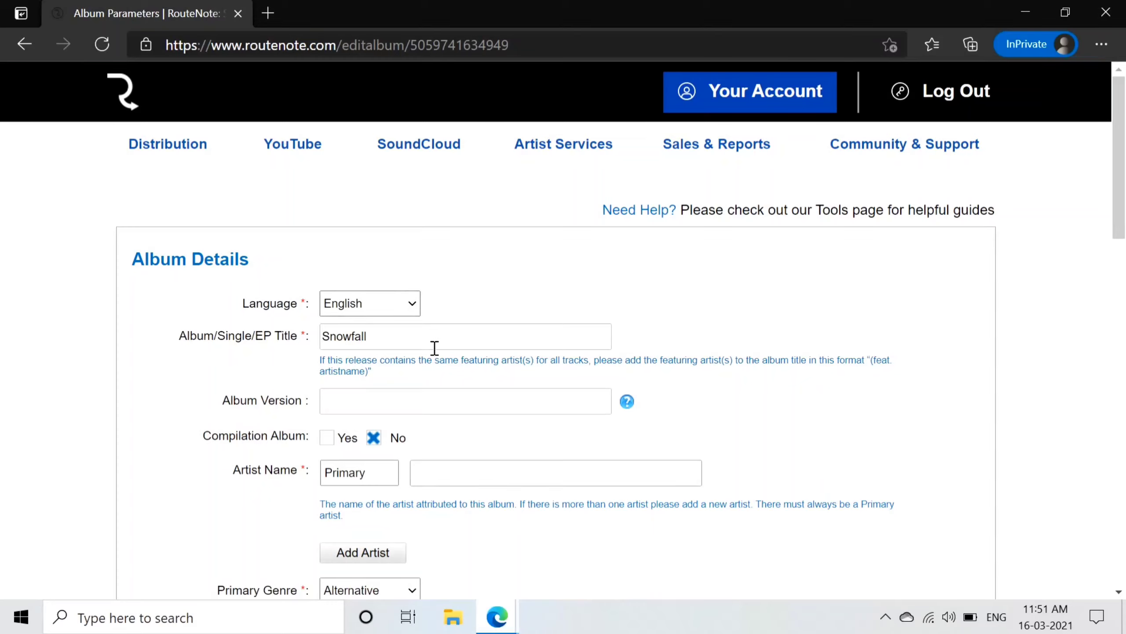
Leave the album version blank and enter the artist's name as the primary artist of the release.
scroll(432, 347, "down", 2)
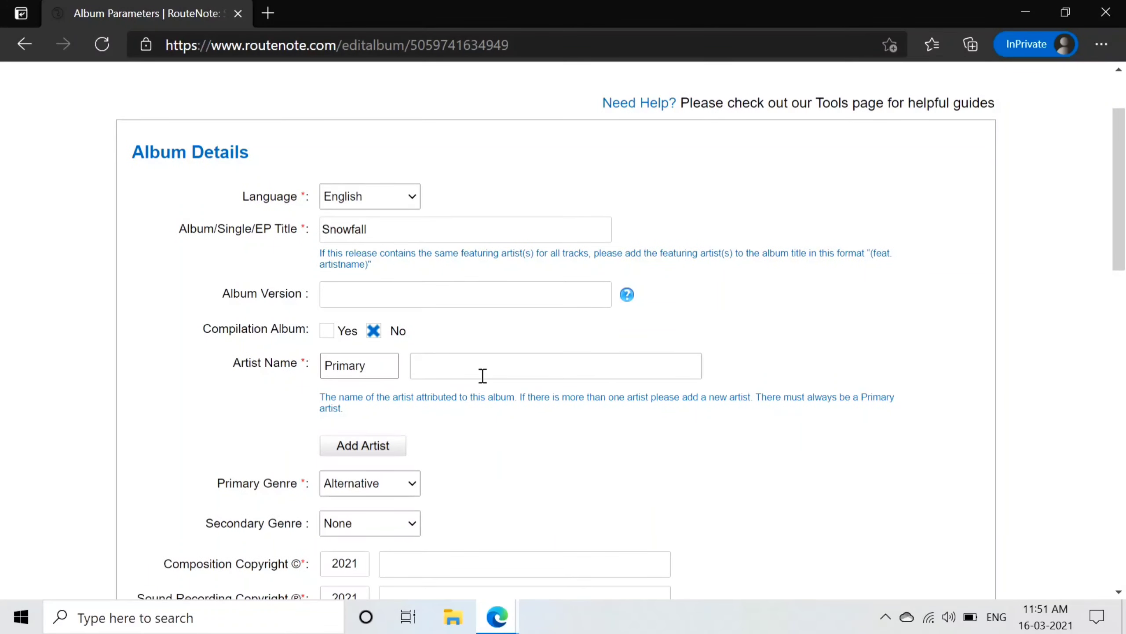
left_click(379, 296)
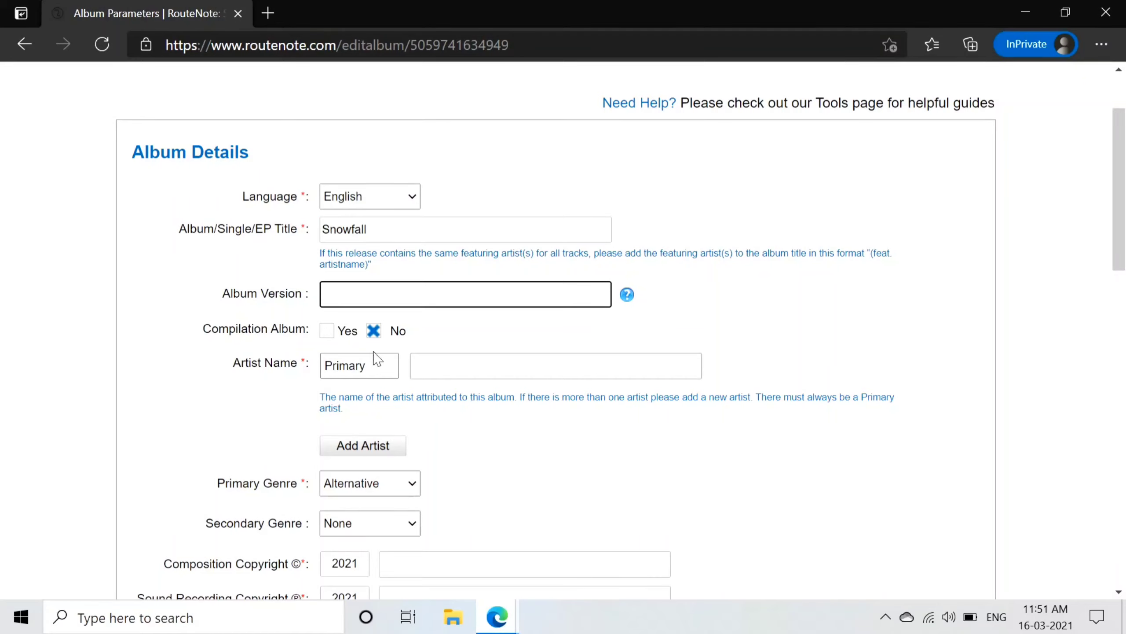
left_click(259, 364)
left_click(434, 375)
type("Thepssaini")
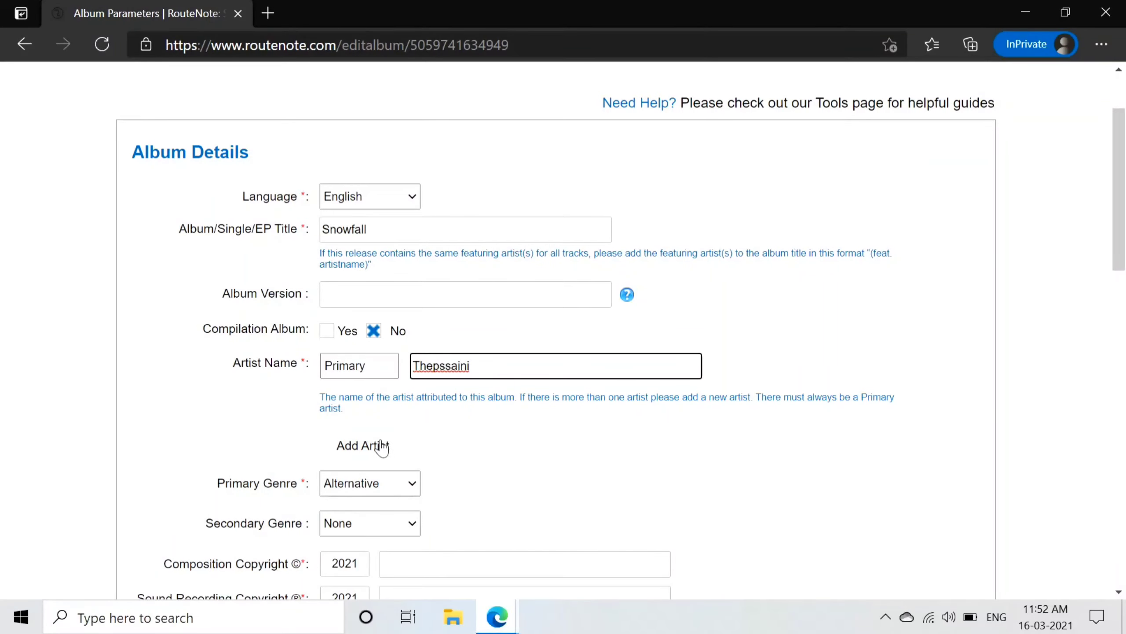
Add a second artist entry to view its available roles, and remove that extra entry.
scroll(382, 447, "down", 2)
left_click(336, 351)
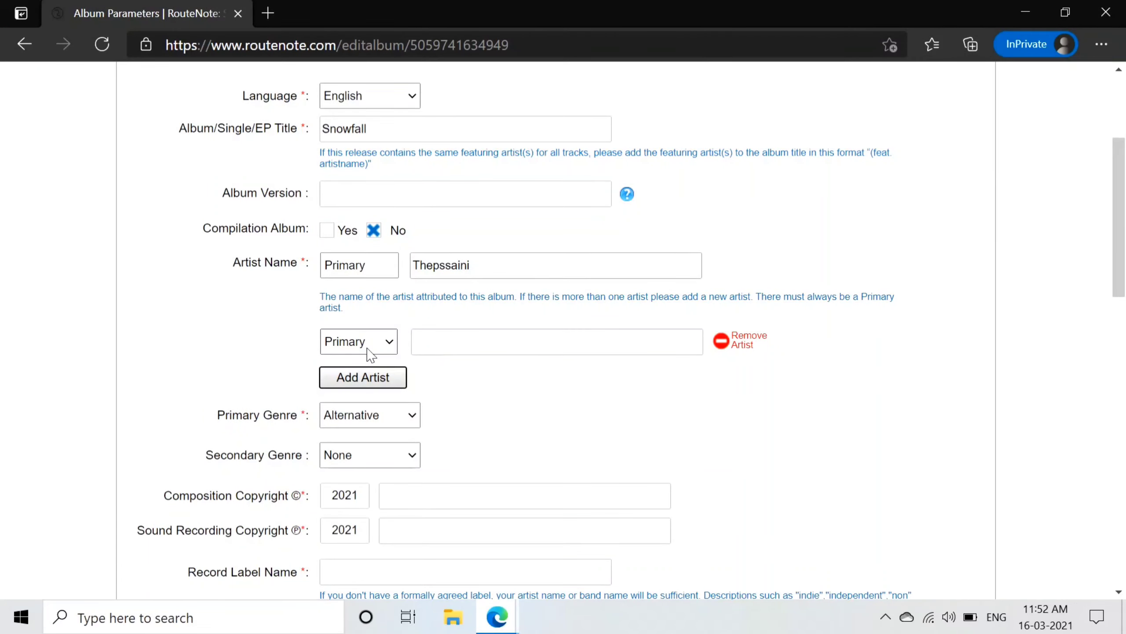
left_click(370, 351)
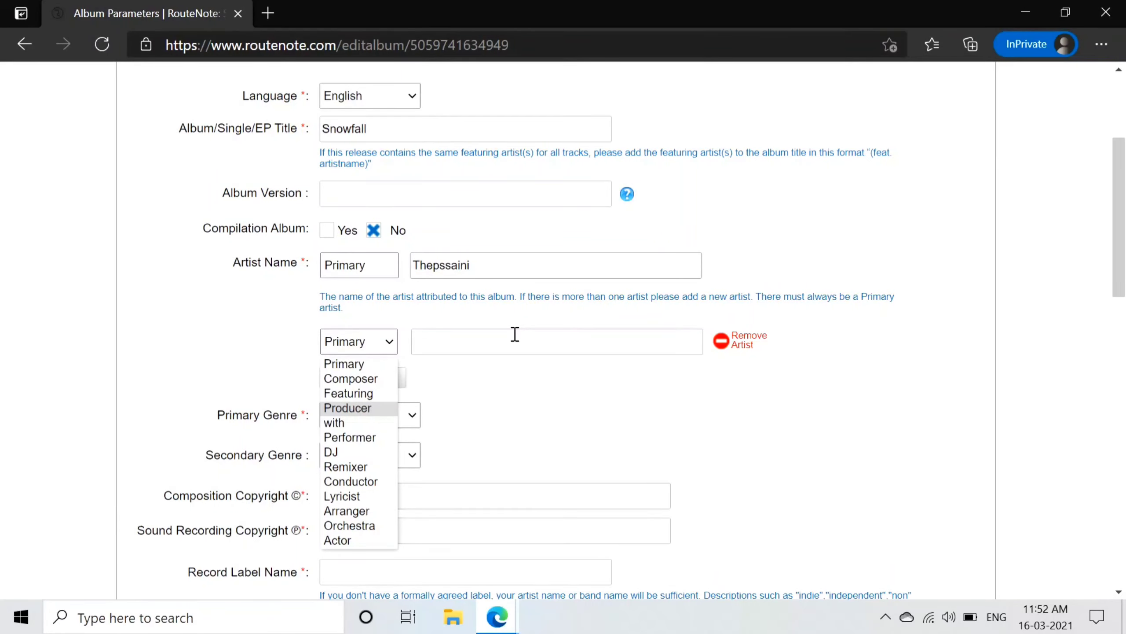
left_click(739, 339)
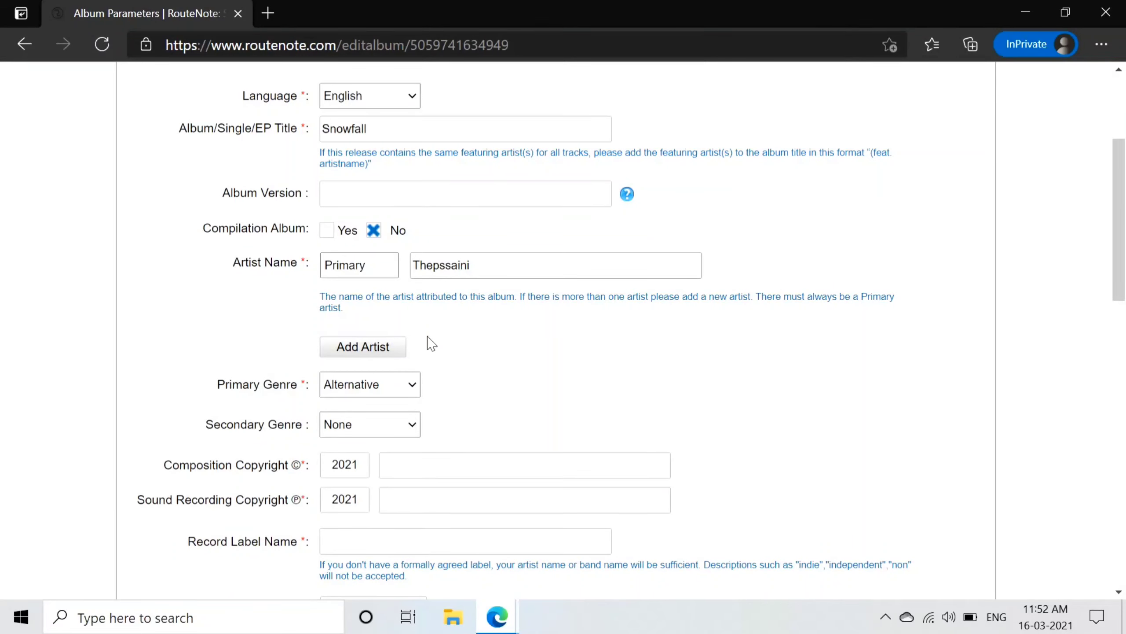
Set the release's primary genre to Pop and its secondary genre to Dance.
scroll(558, 307, "down", 2)
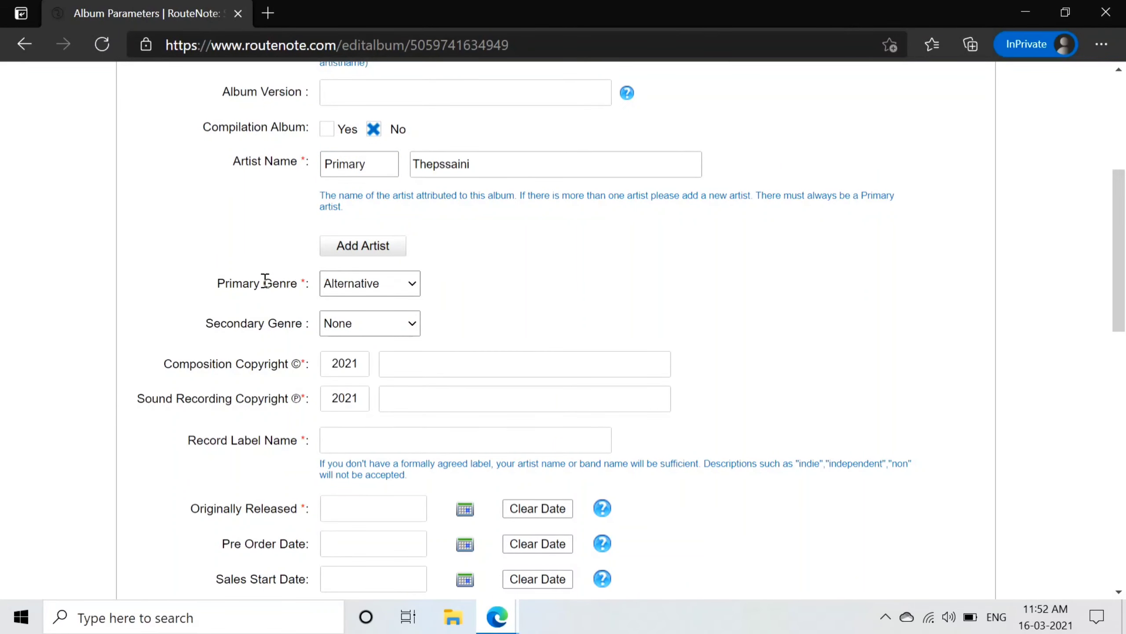
left_click(401, 288)
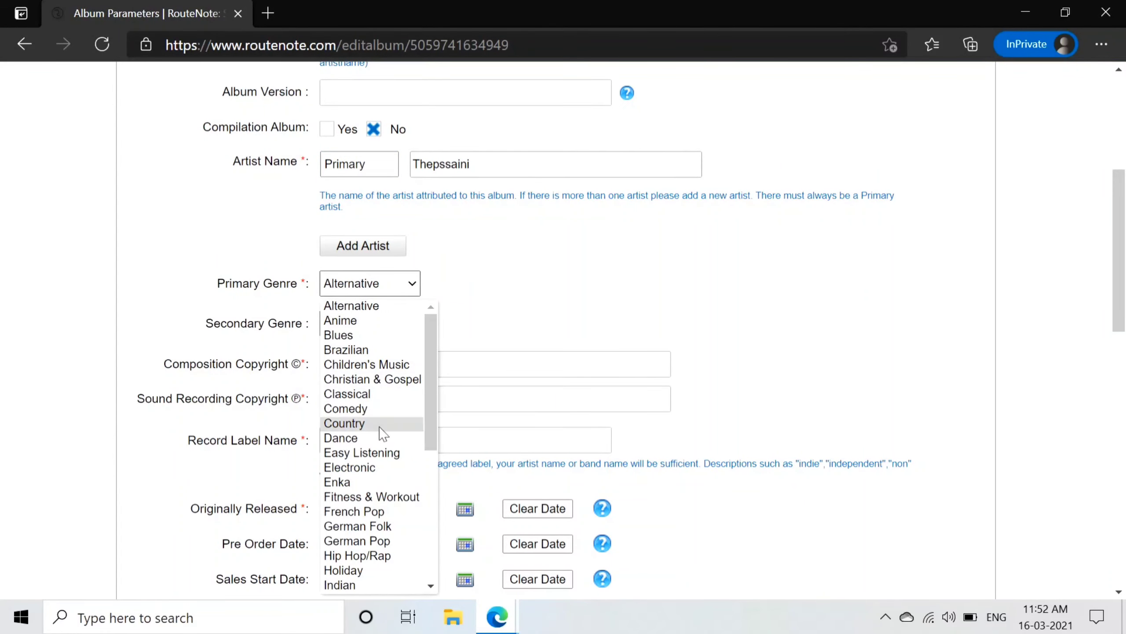
scroll(382, 434, "down", 5)
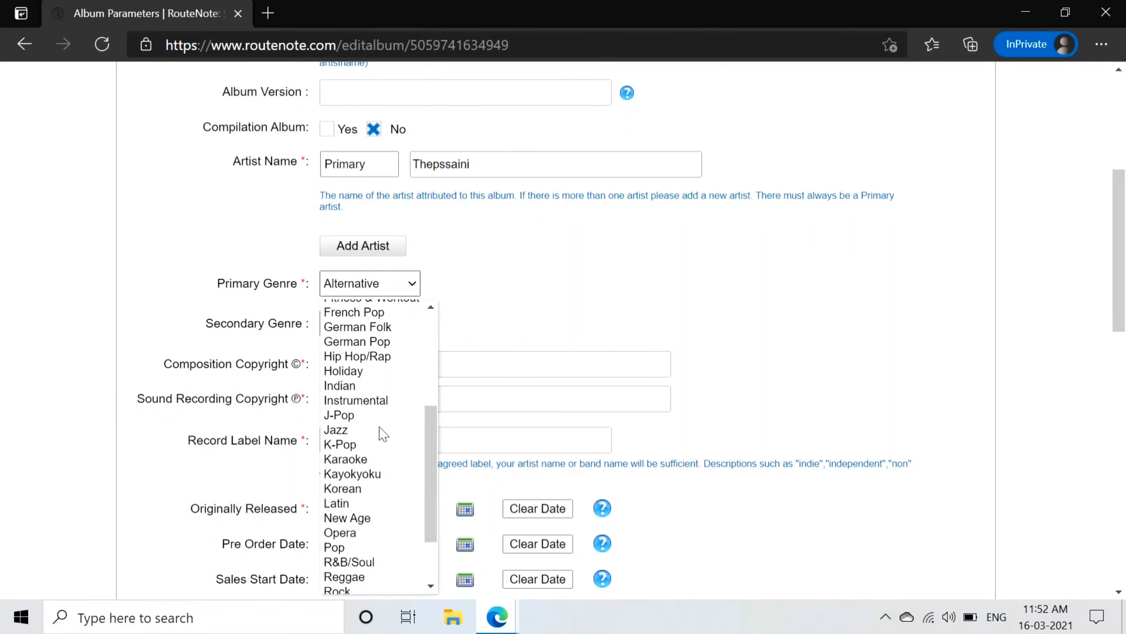
left_click(319, 429)
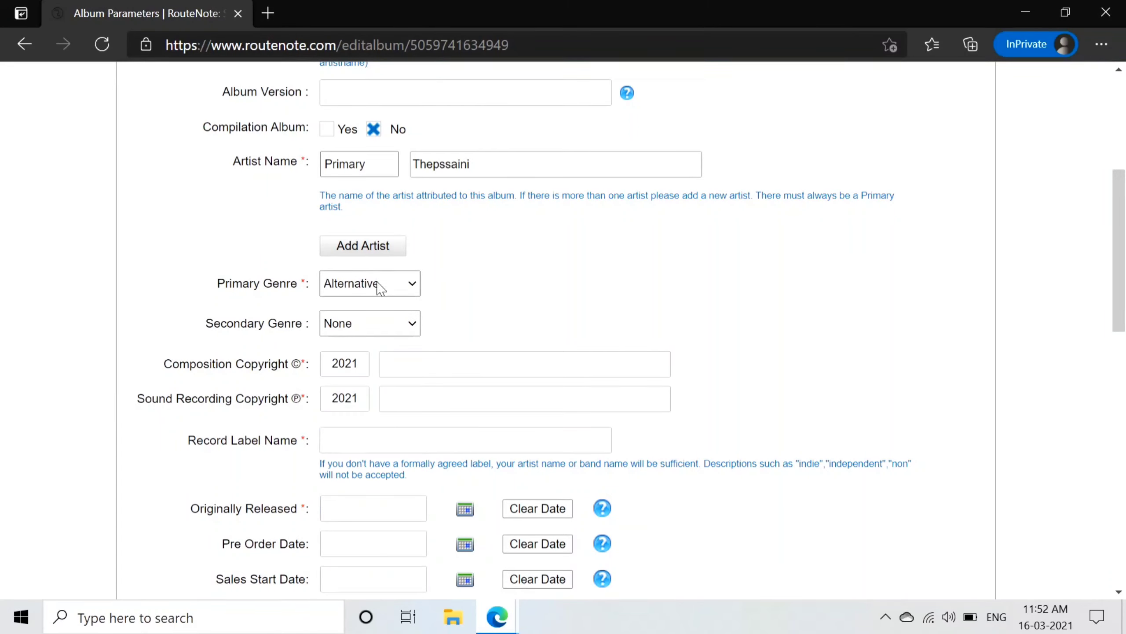
left_click(381, 287)
scroll(337, 539, "down", 6)
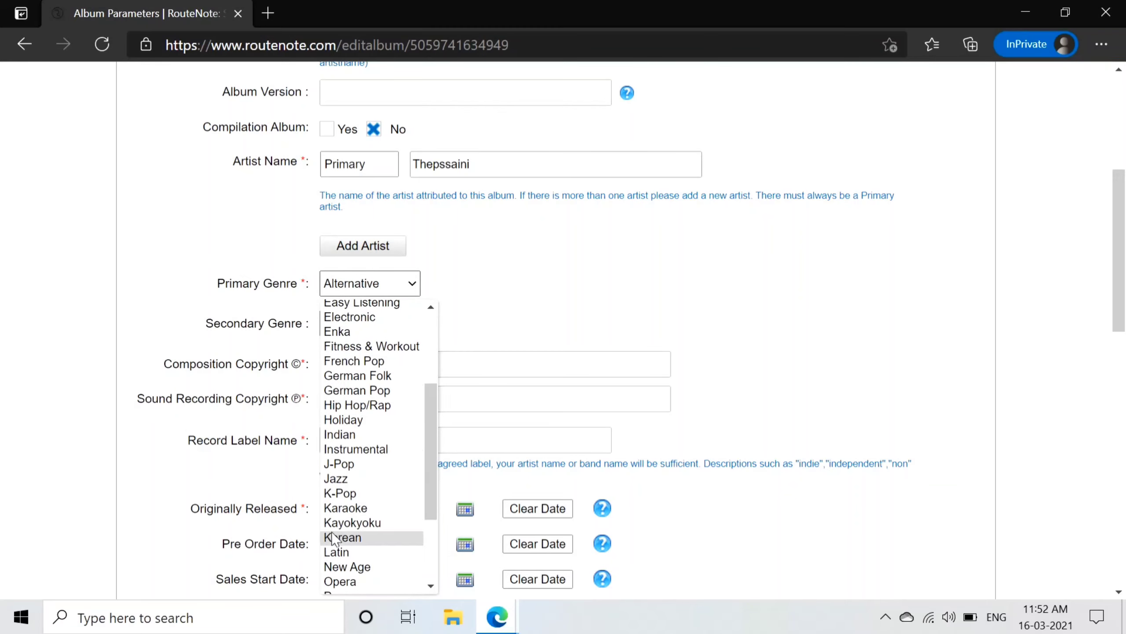
scroll(333, 538, "down", 1)
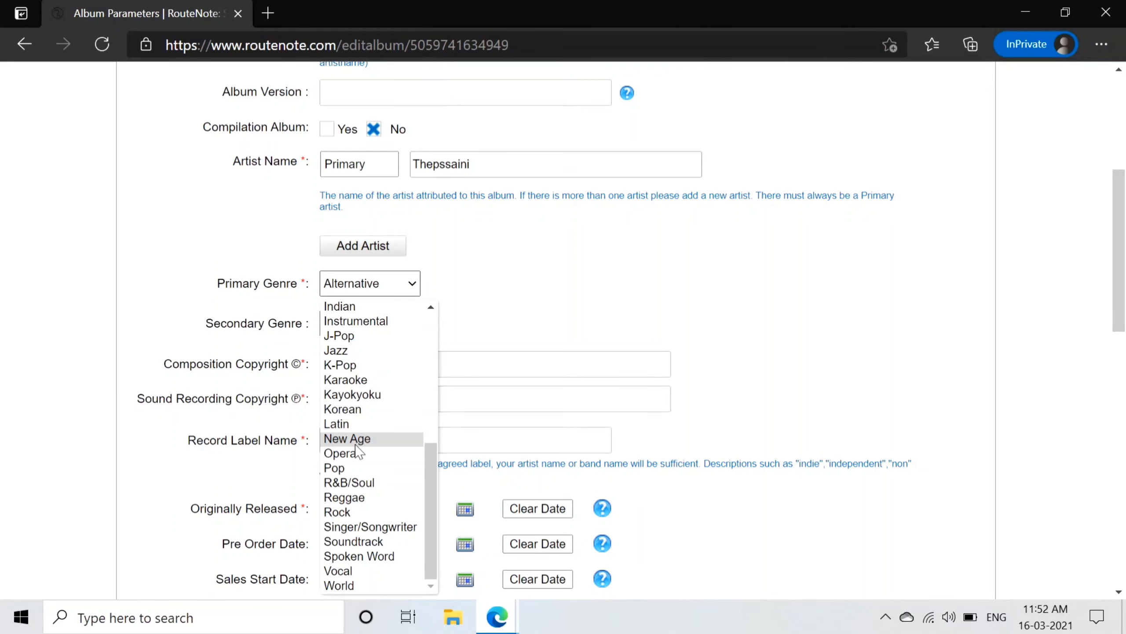
left_click(334, 467)
Enter the artist's name as the 2021 holder of both the Composition Copyright and the Sound Recording Copyright.
scroll(322, 239, "down", 3)
left_click(396, 247)
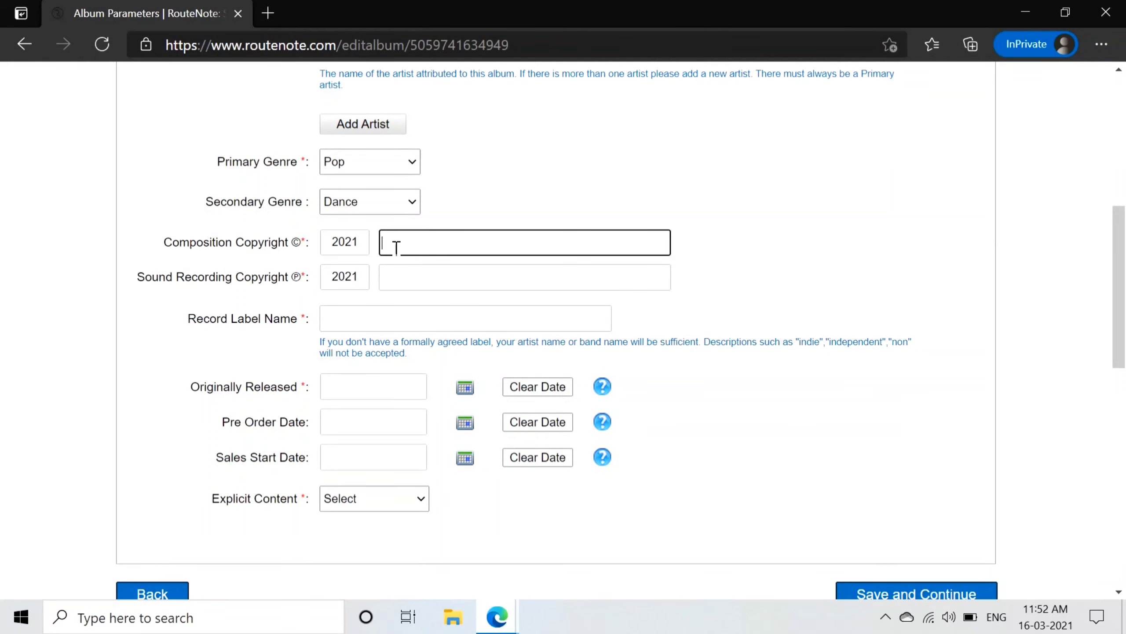
type("T")
type("hepssaini")
left_click(409, 272)
type("The")
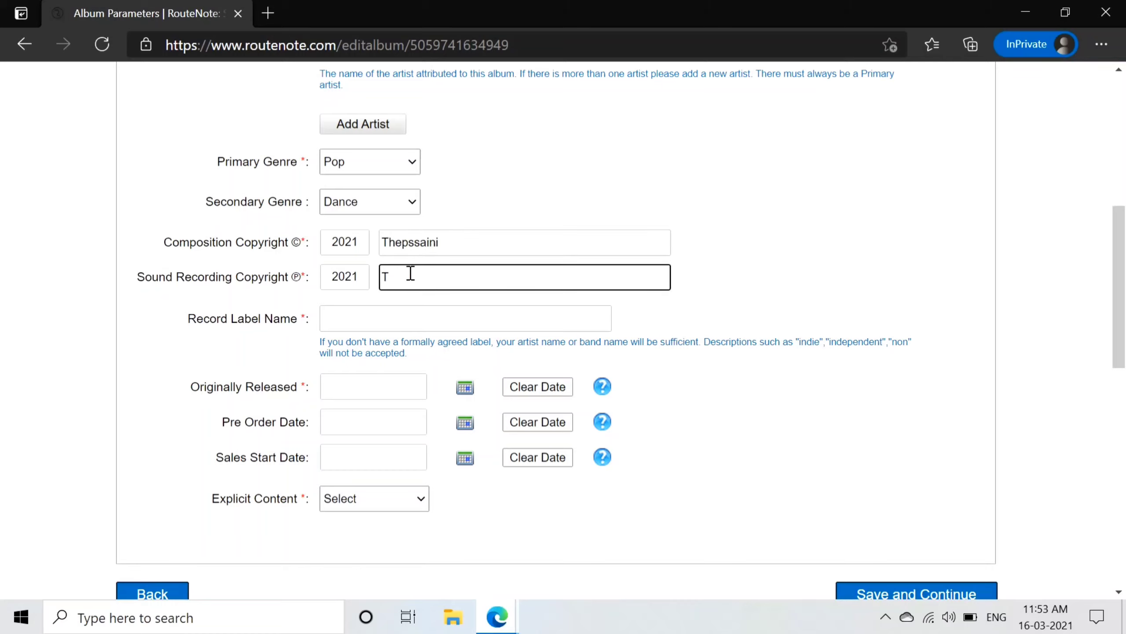
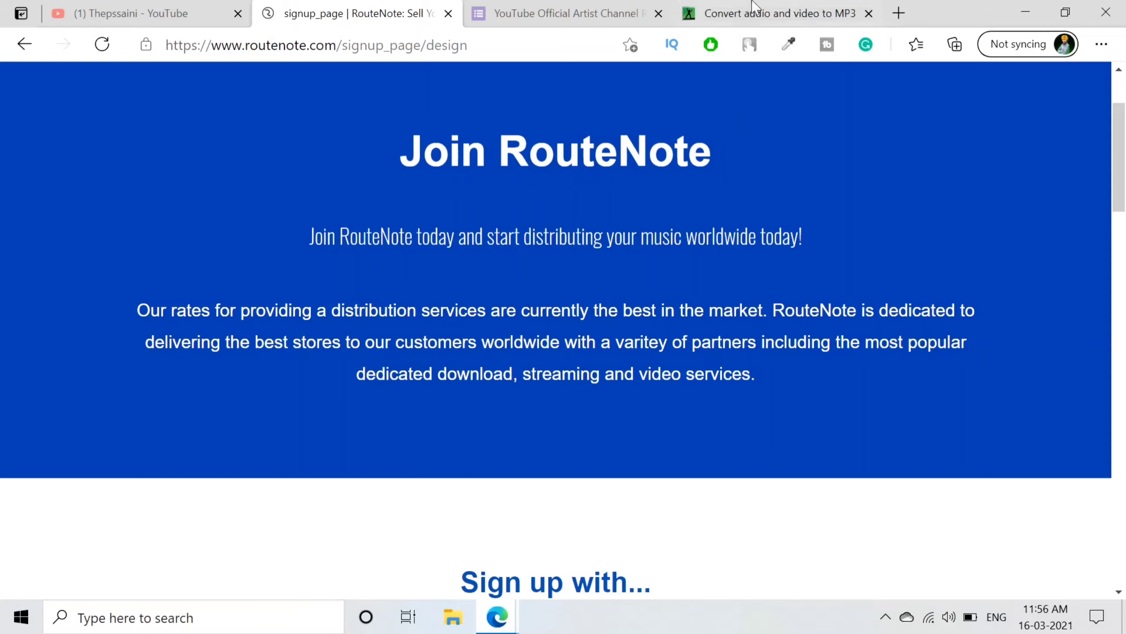
Switch to the Online-Convert MP3 converter and upload the Snowfall MP3 file from the Desktop.
left_click(730, 4)
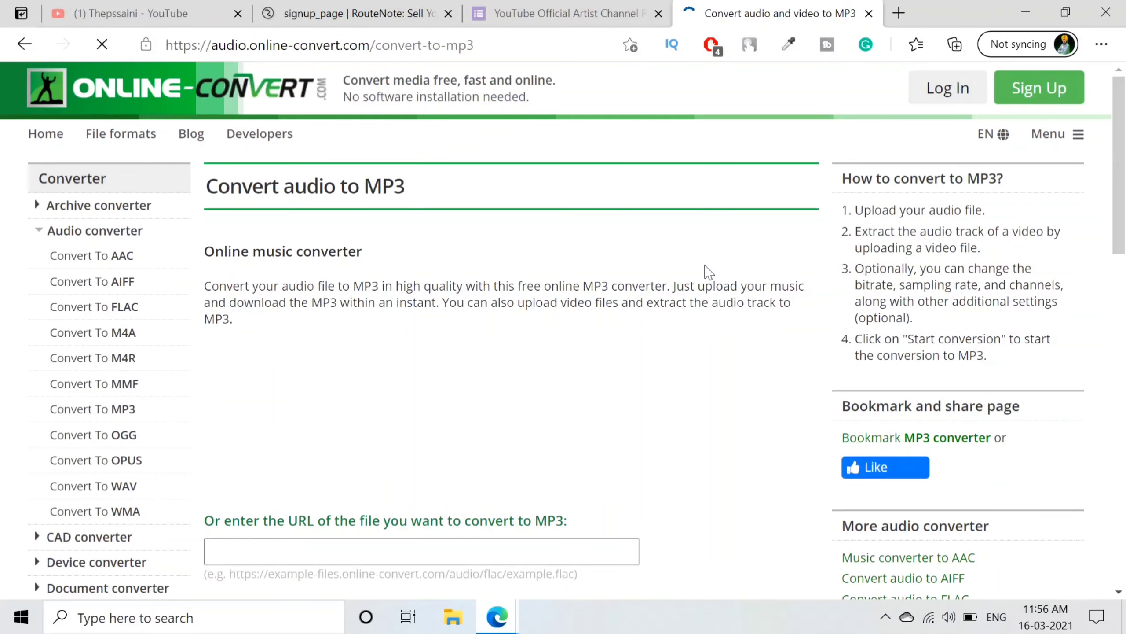
scroll(709, 272, "down", 1)
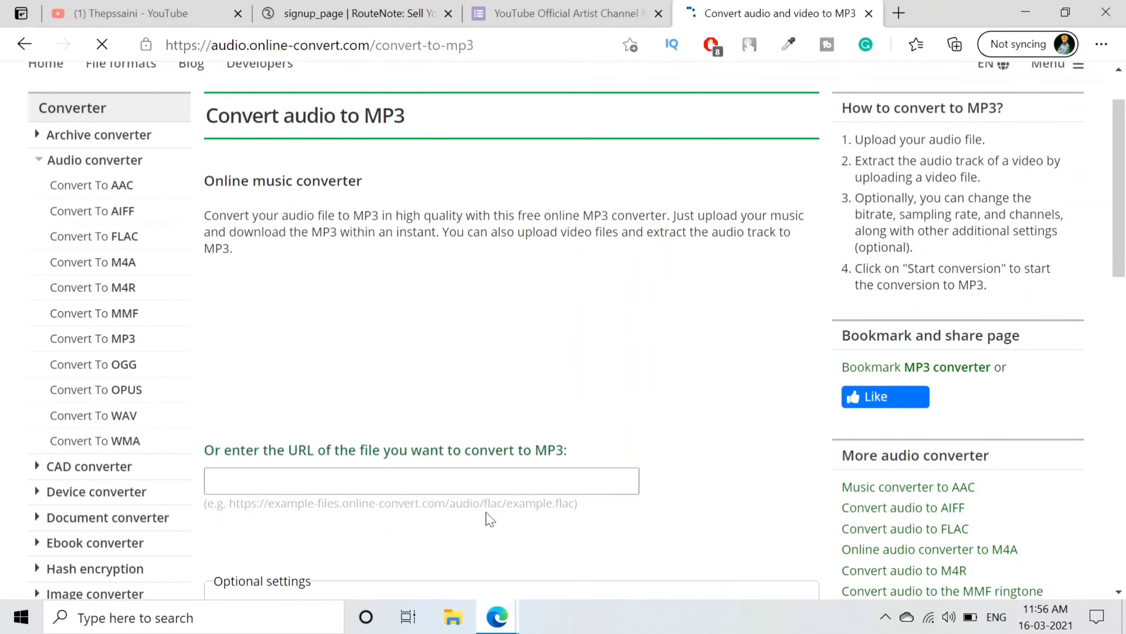
scroll(389, 428, "down", 2)
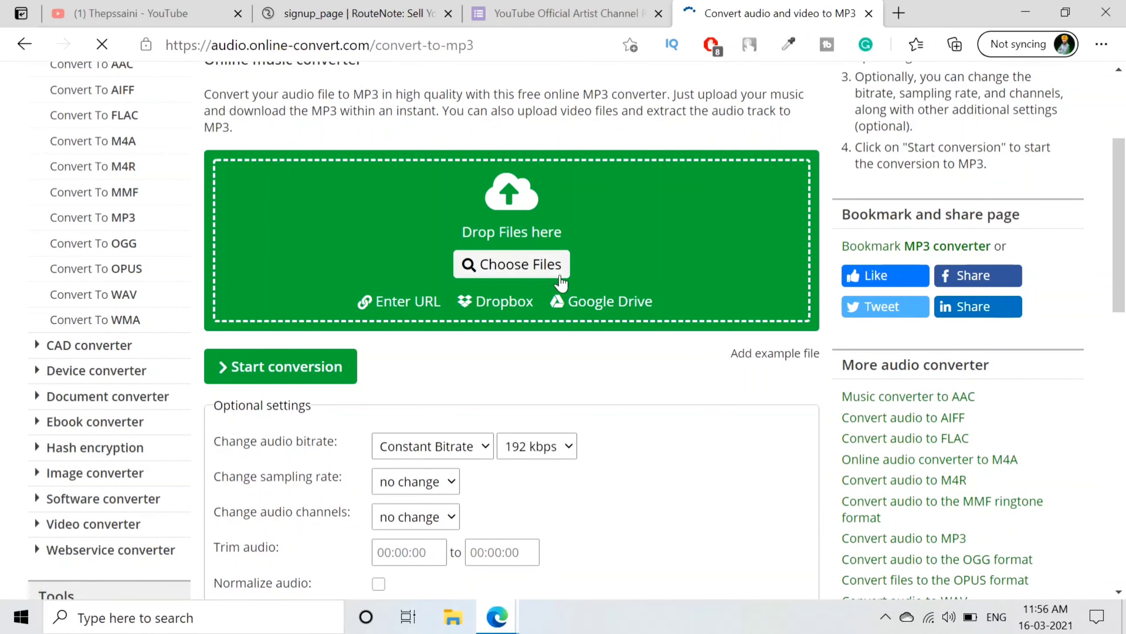
left_click(510, 266)
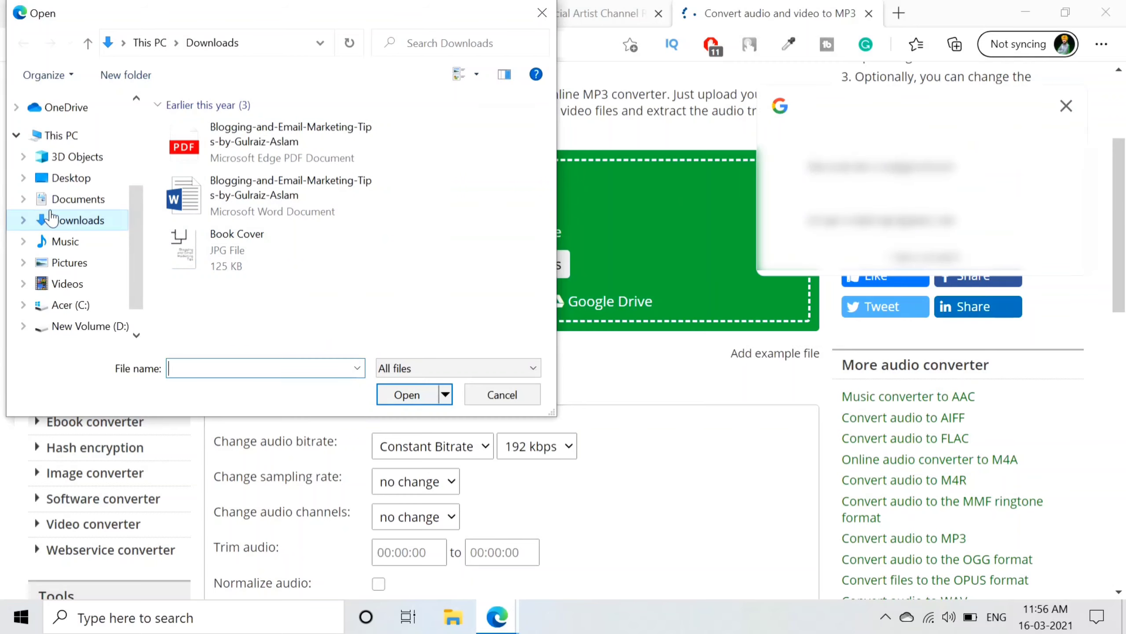
scroll(46, 222, "down", 1)
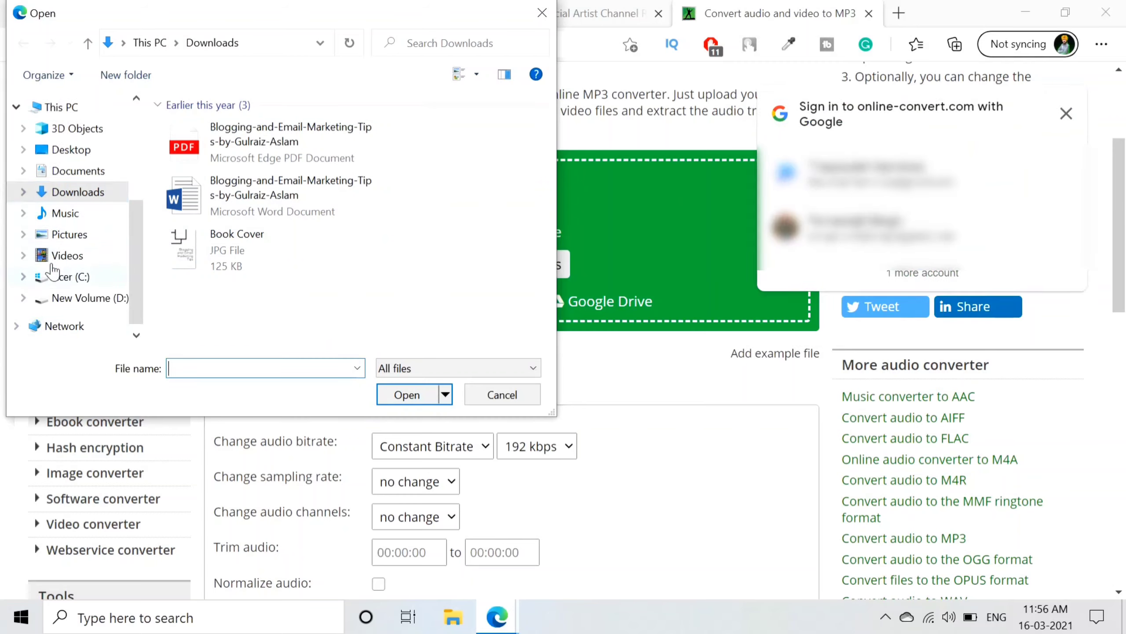
left_click(62, 128)
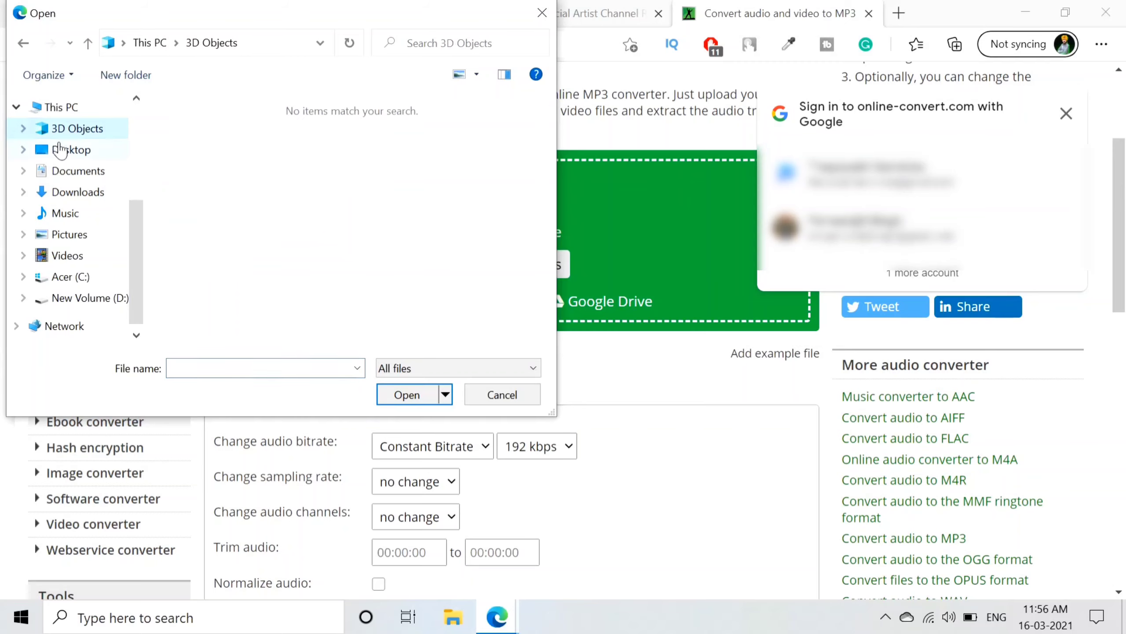
left_click(62, 150)
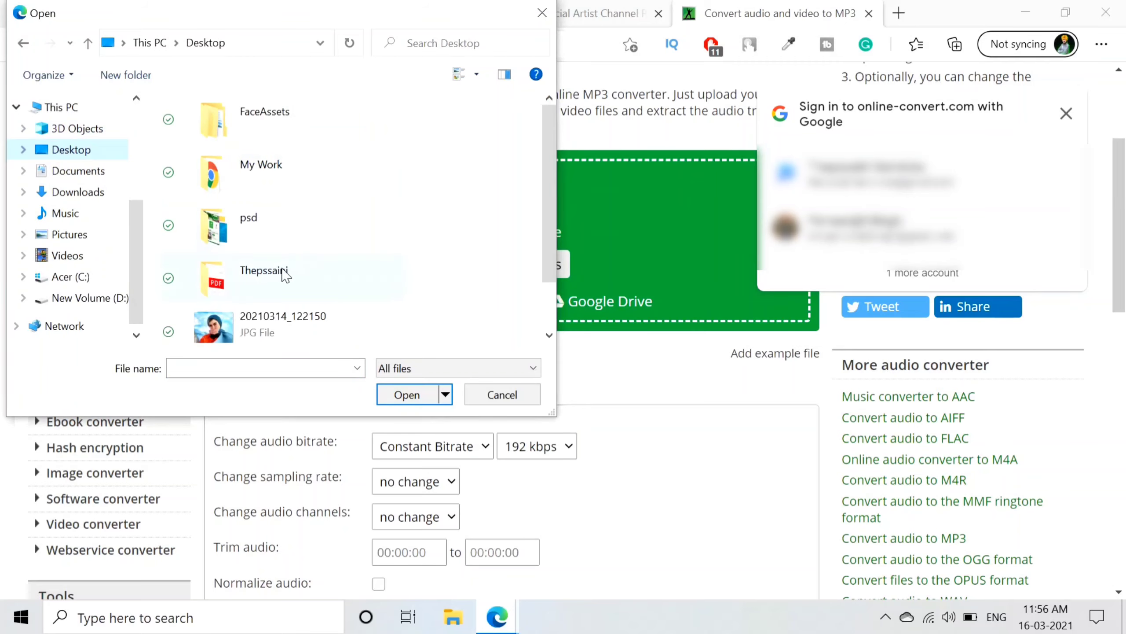
scroll(286, 275, "down", 1)
left_click(235, 321)
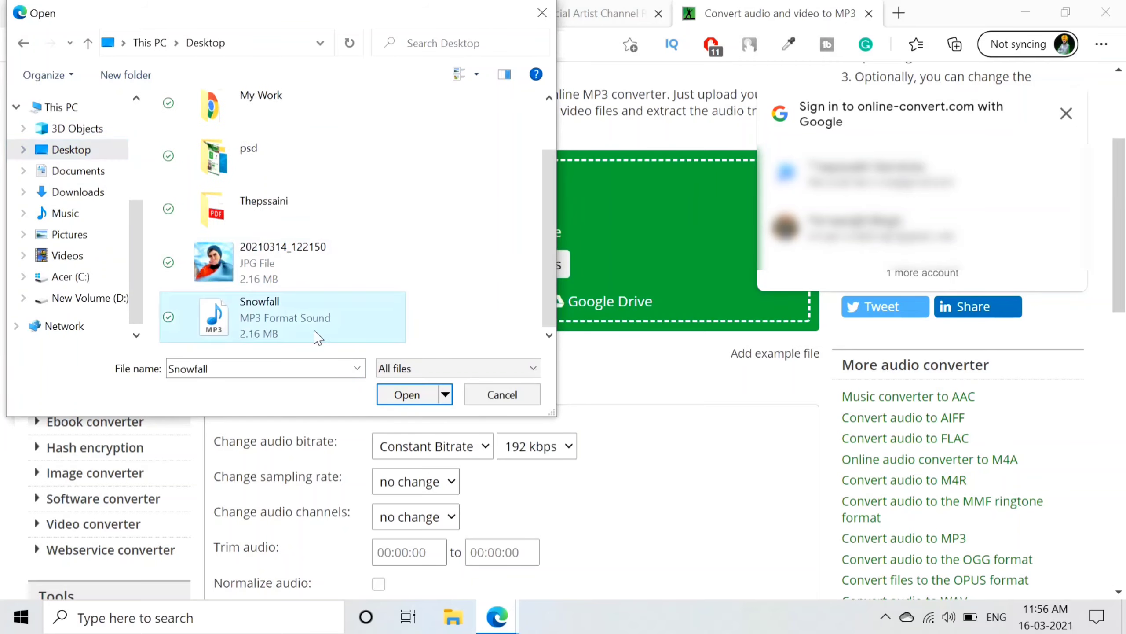
left_click(407, 394)
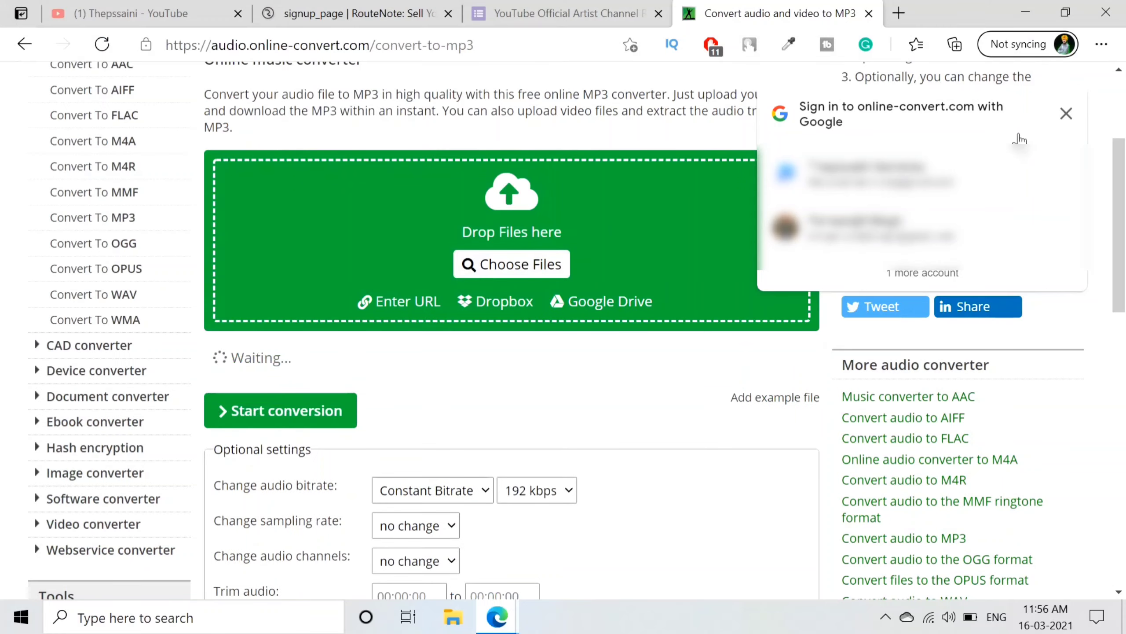
left_click(1067, 116)
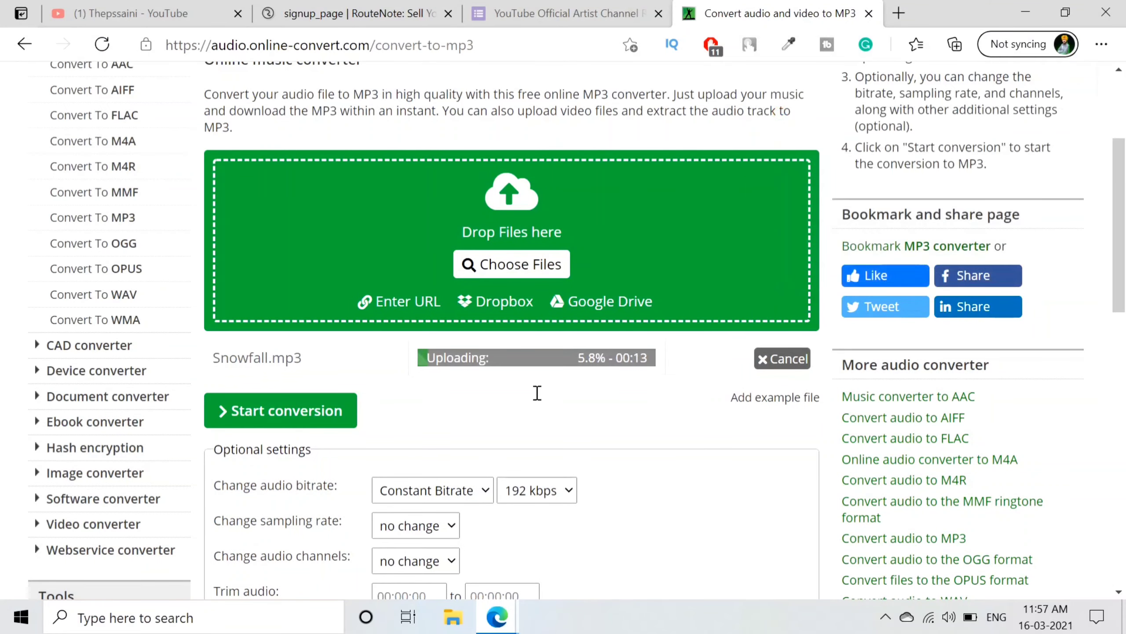
Check the allowed audio bitrate and sampling rate on RouteNote's Upload Audio page, and return to the MP3 converter.
scroll(410, 437, "down", 1)
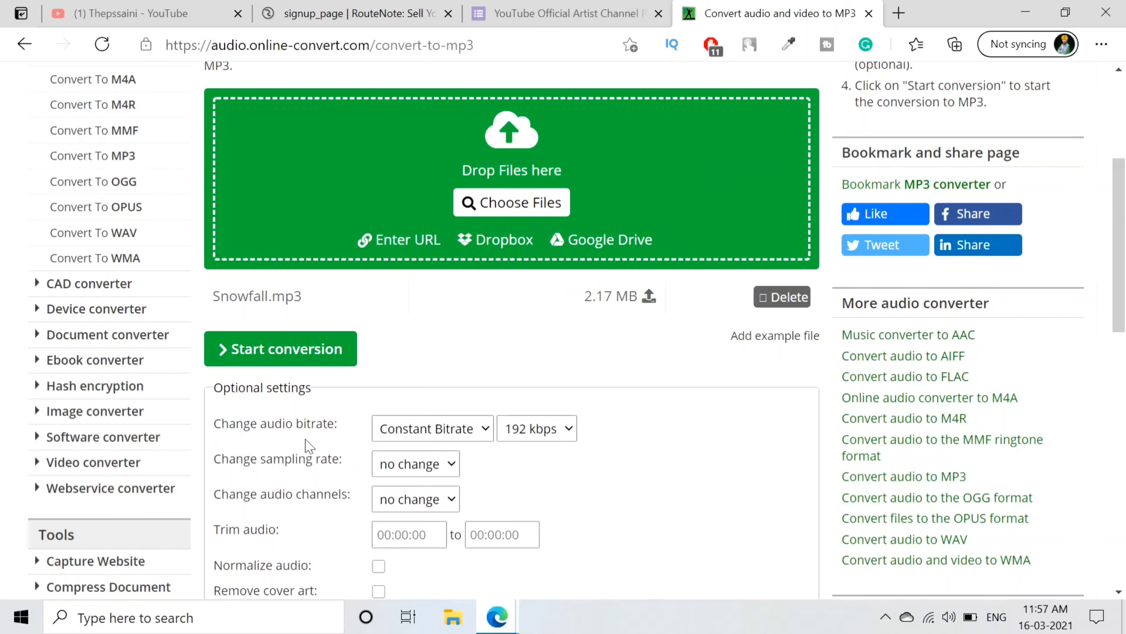
left_click(475, 436)
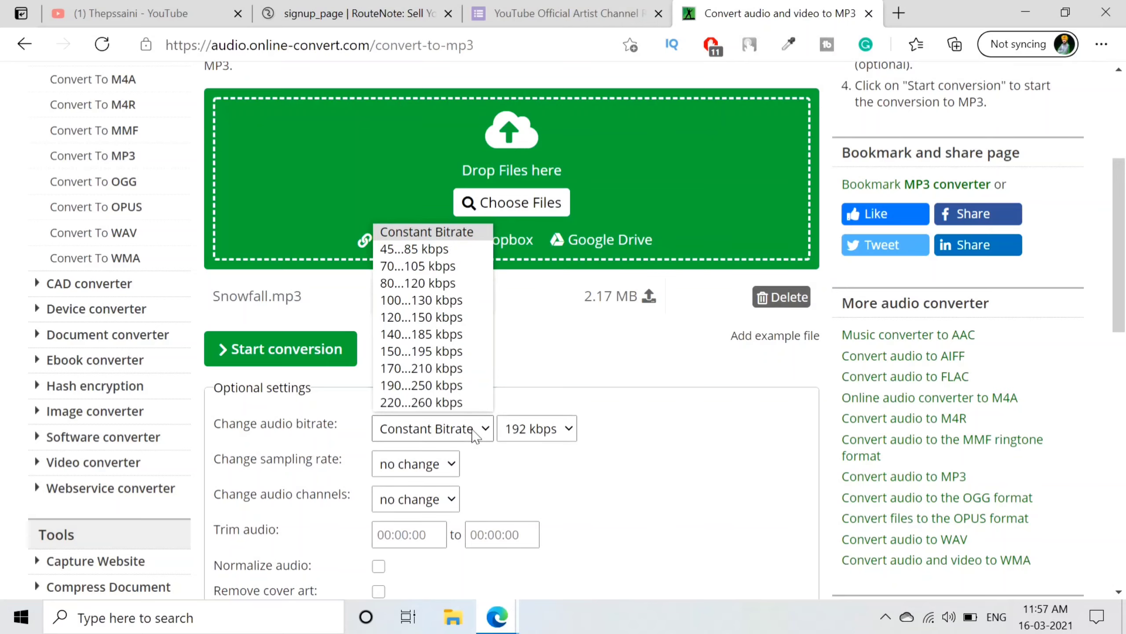
left_click(497, 616)
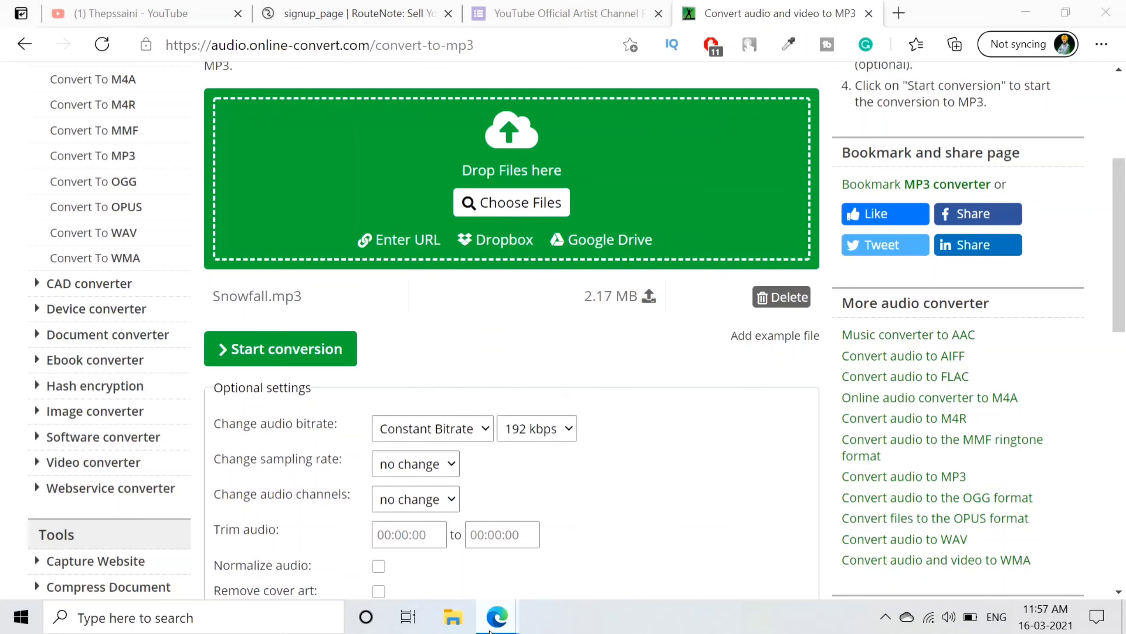
left_click(608, 539)
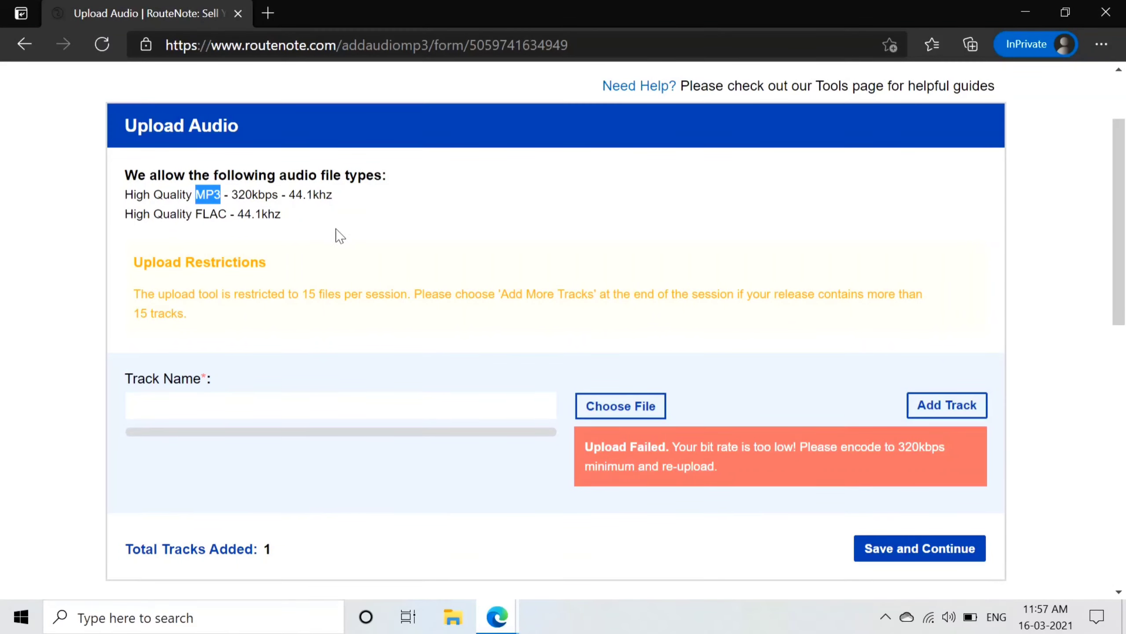
left_click(496, 616)
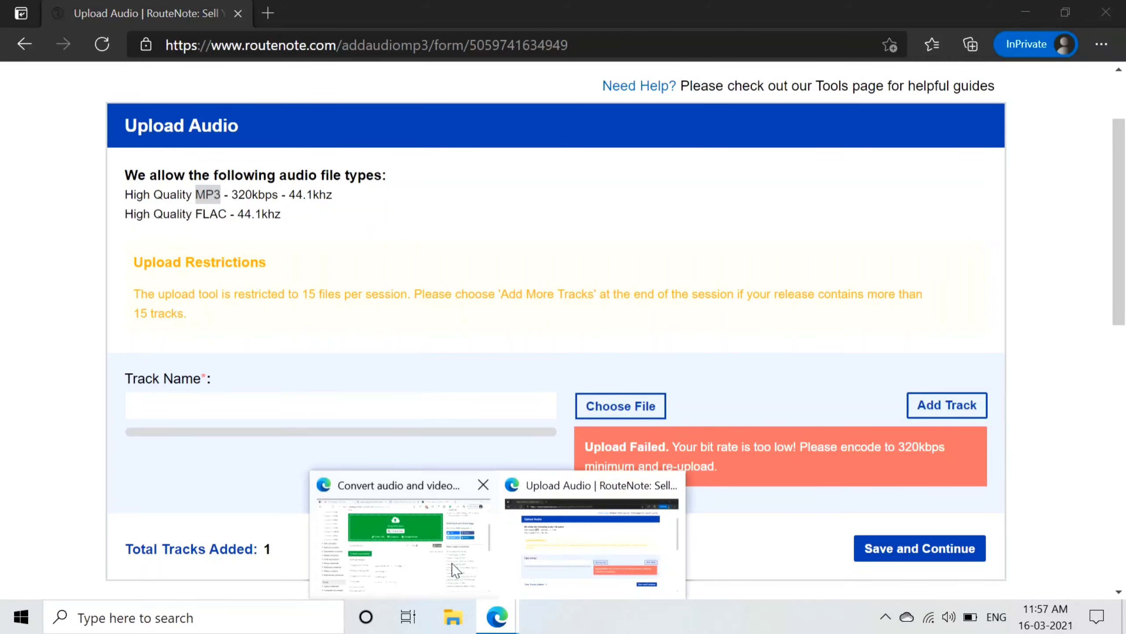
left_click(409, 569)
Set the conversion's audio bitrate for Snowfall.mp3 to 320 kbps, keeping the Constant Bitrate mode.
left_click(488, 434)
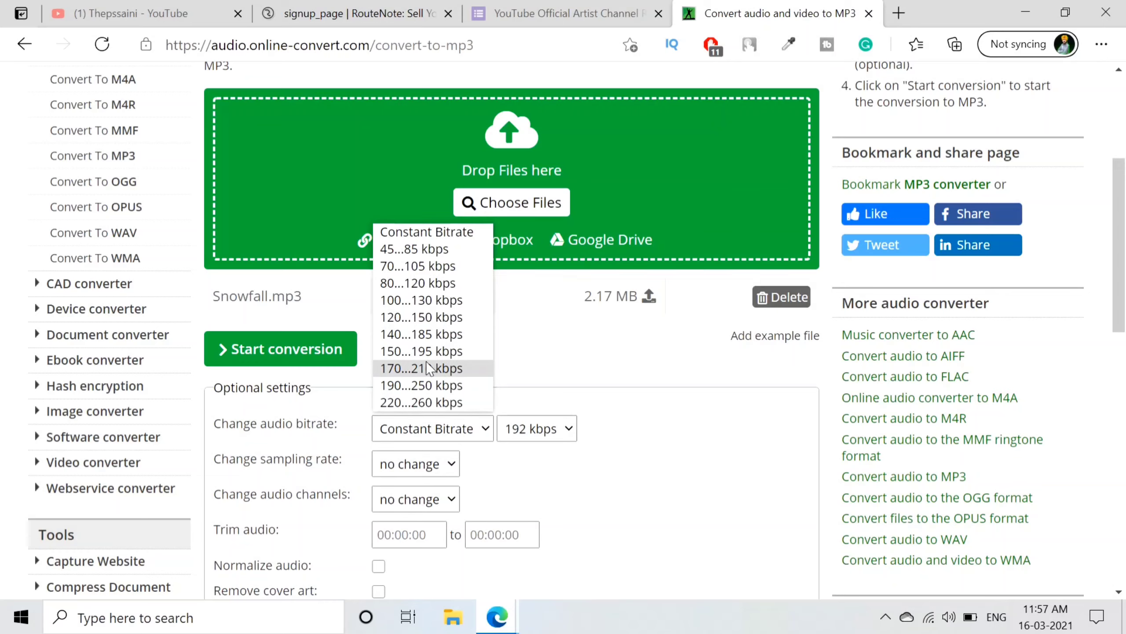
left_click(612, 428)
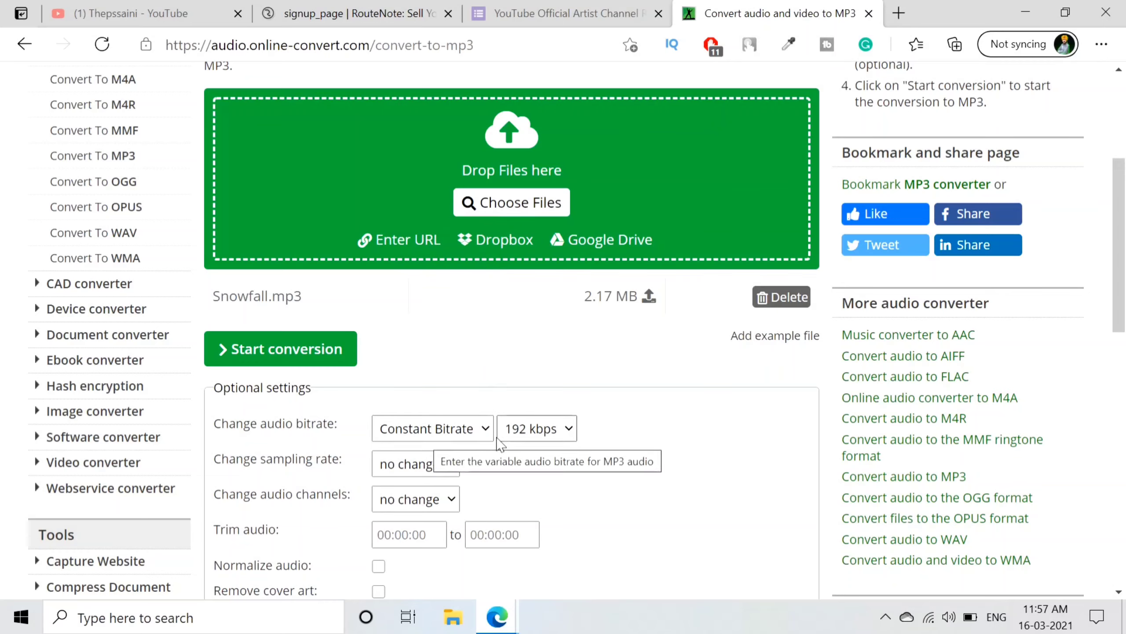
left_click(533, 437)
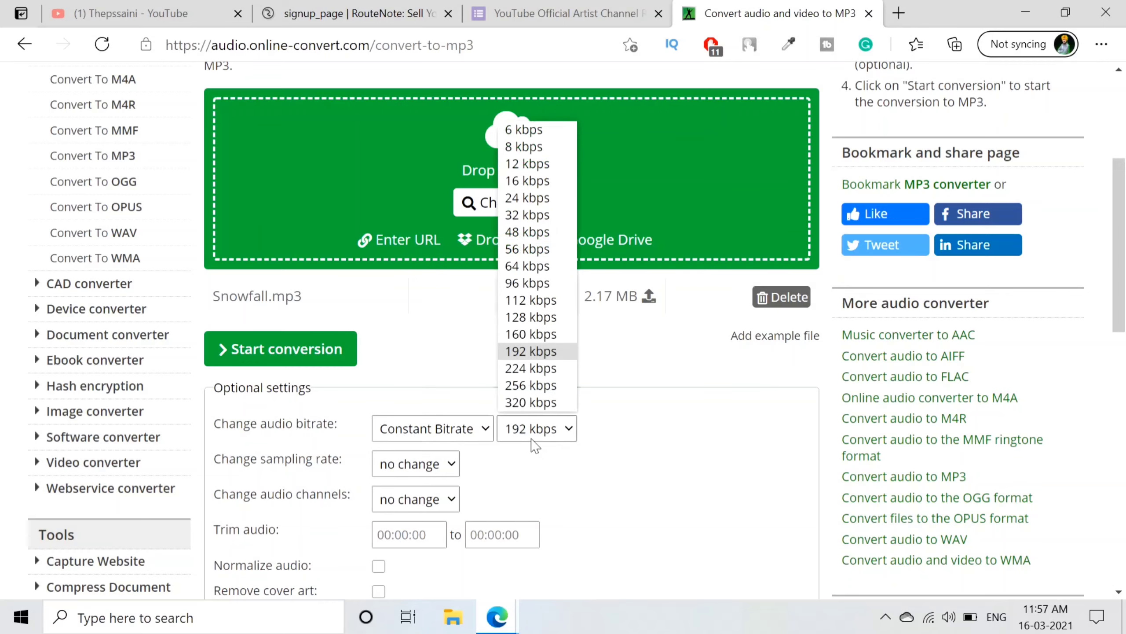
left_click(523, 405)
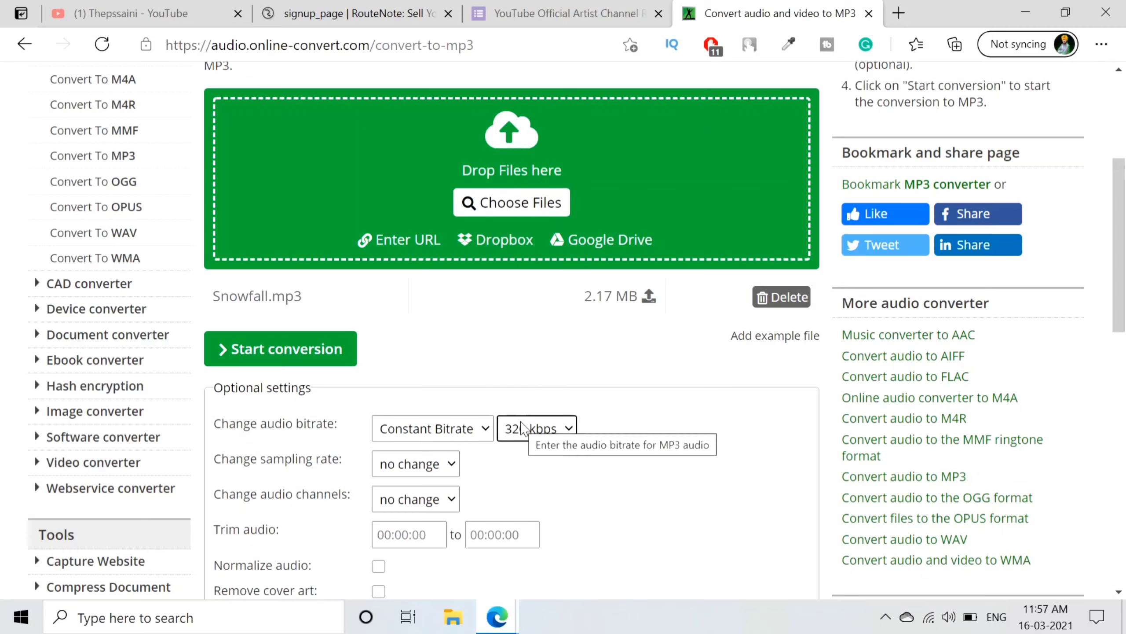
left_click(432, 428)
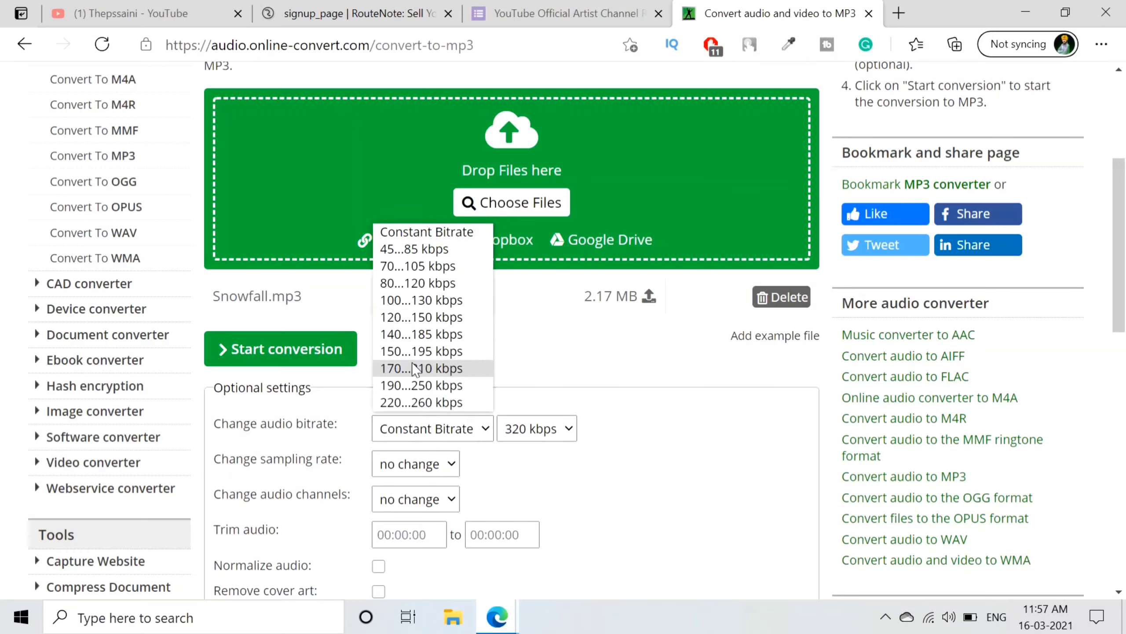
Keep the audio bitrate at 320 kbps, and recheck RouteNote's required MP3 sampling rate on its Upload Audio page before returning to the converter.
left_click(557, 428)
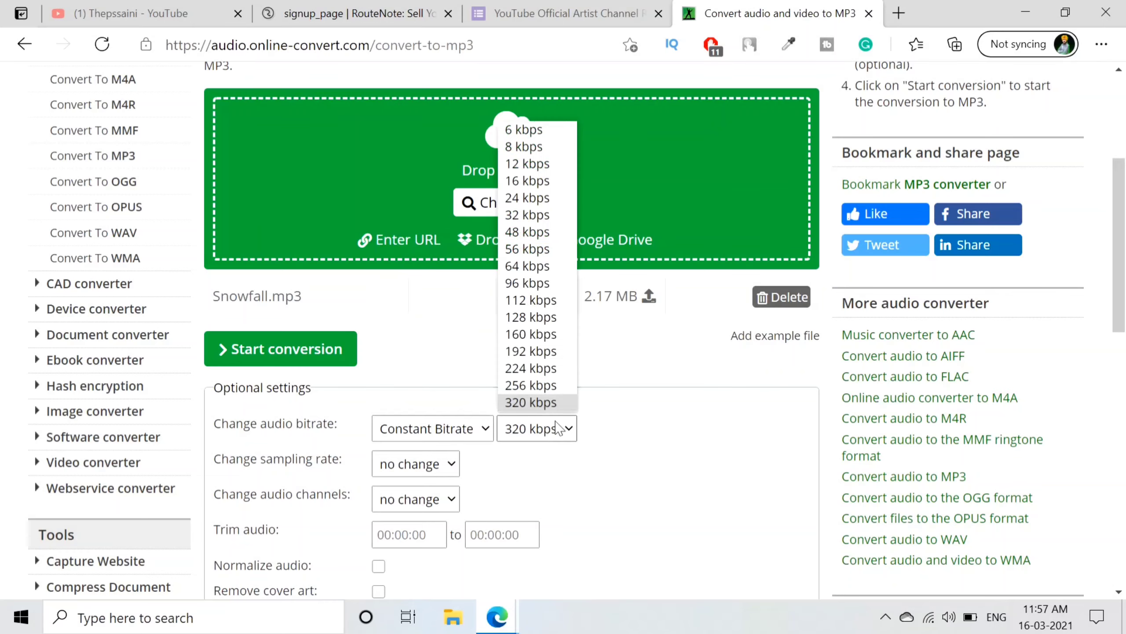
left_click(530, 403)
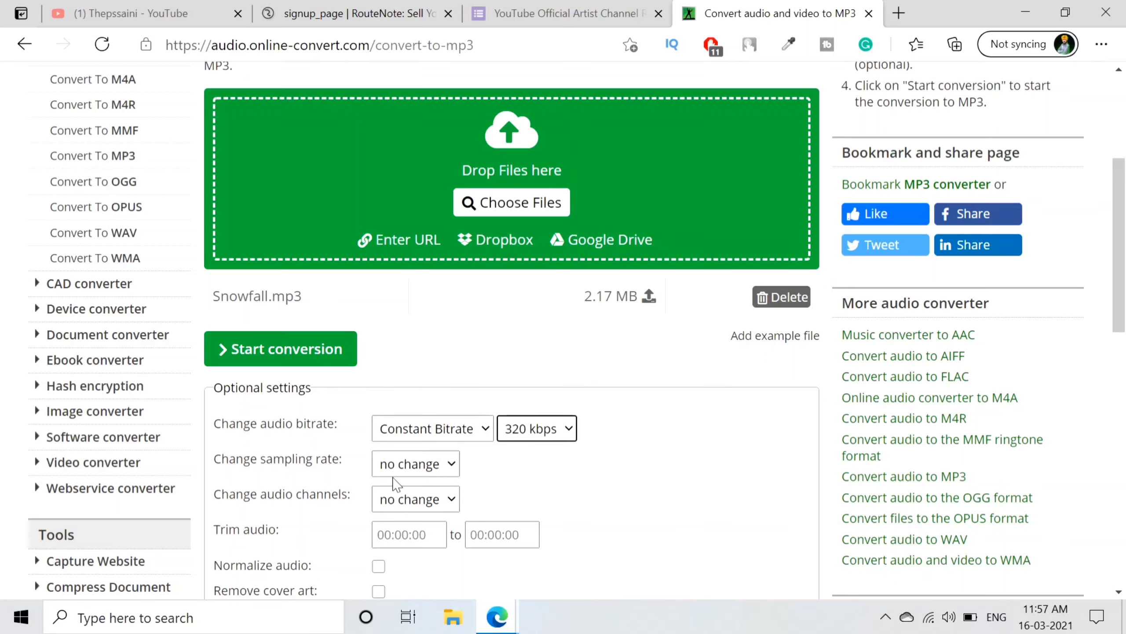
left_click(497, 617)
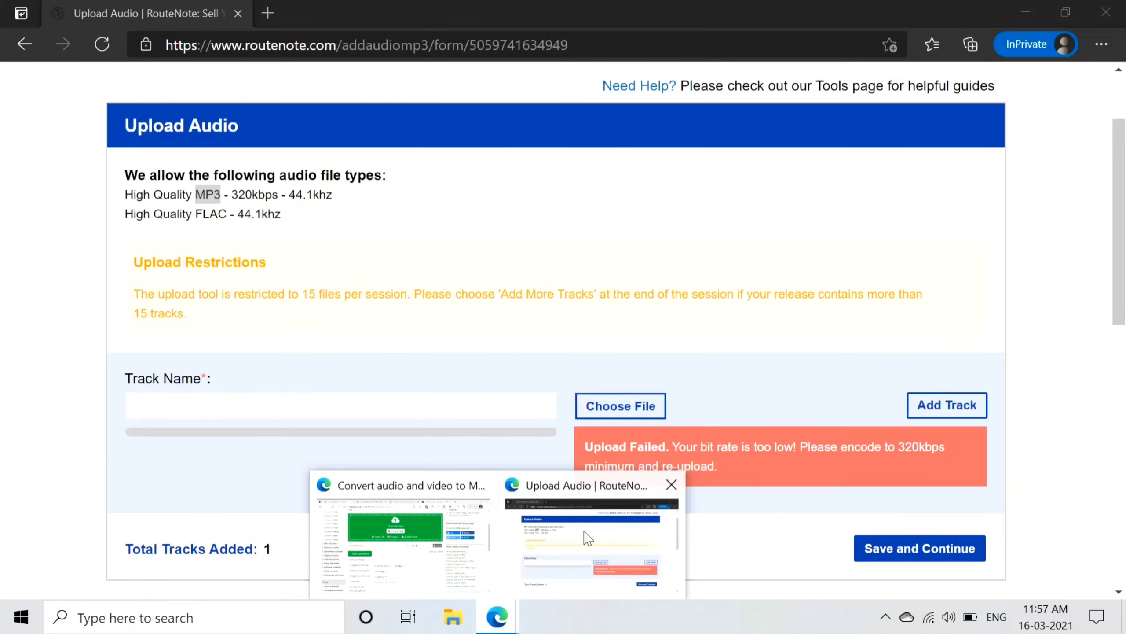
left_click(586, 536)
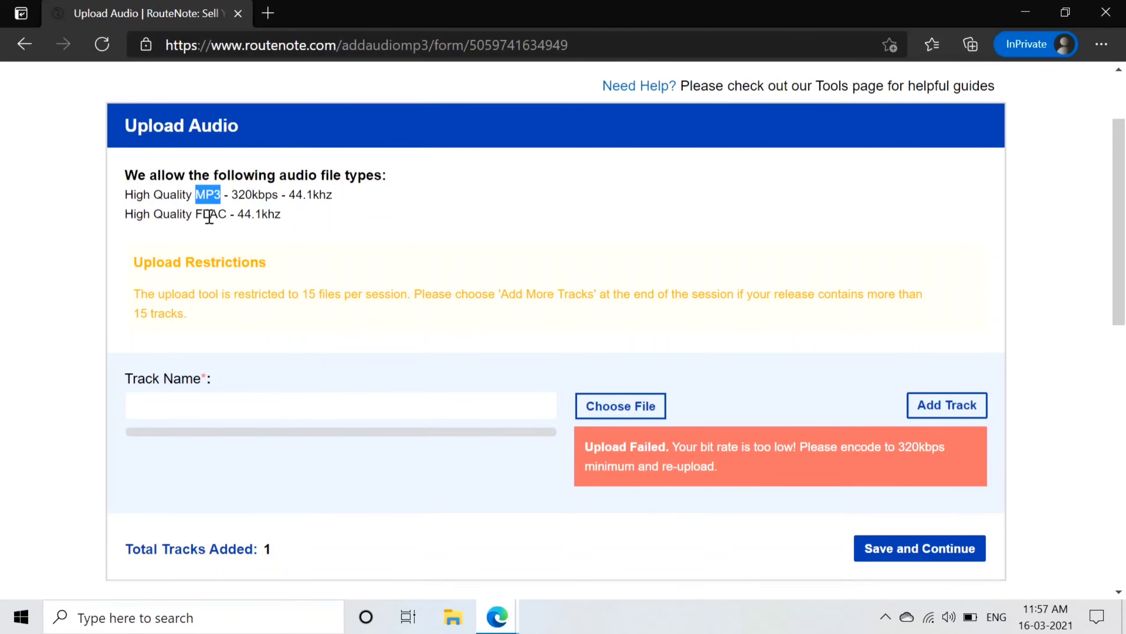
left_click(290, 200)
left_click(490, 617)
left_click(443, 597)
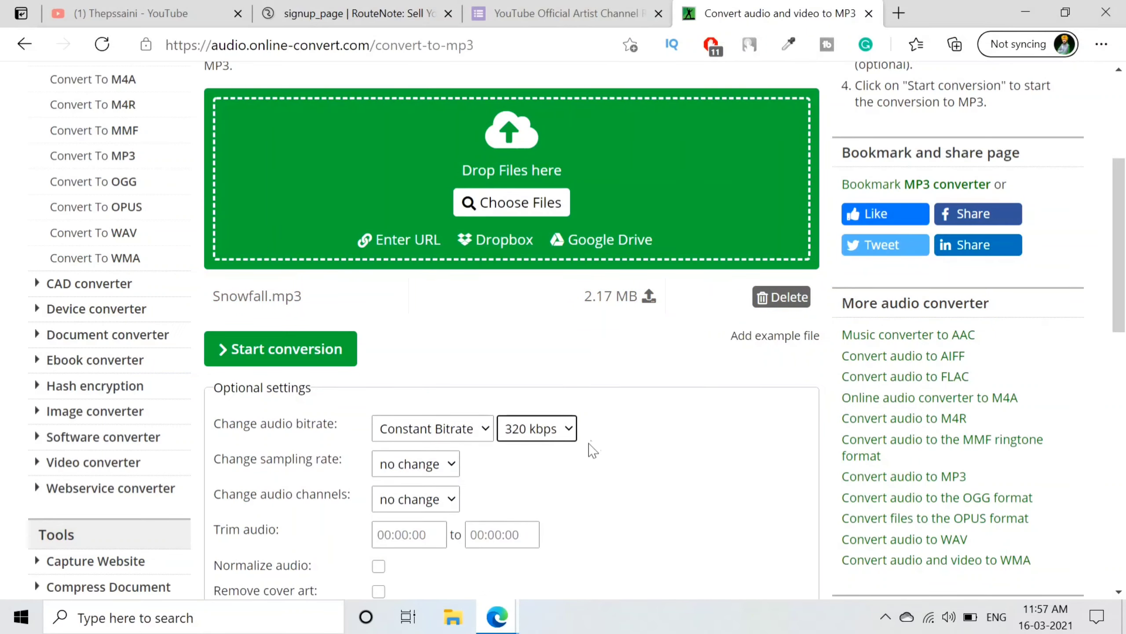
Set the conversion's sampling rate to 44100 Hz, leaving the audio channels at no change.
left_click(425, 457)
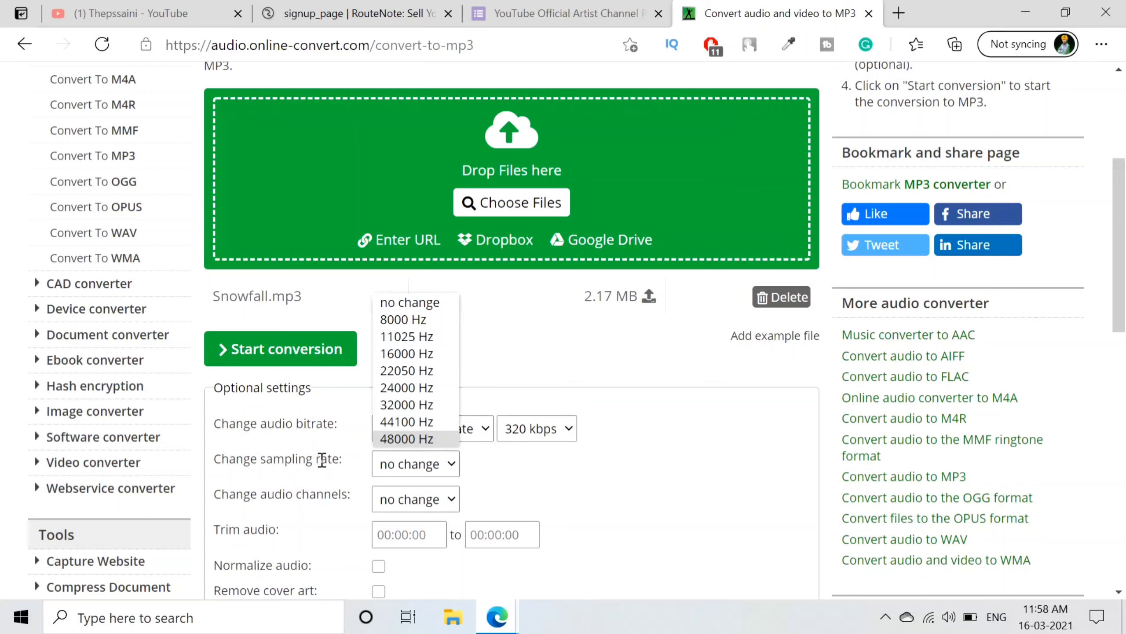
left_click(407, 425)
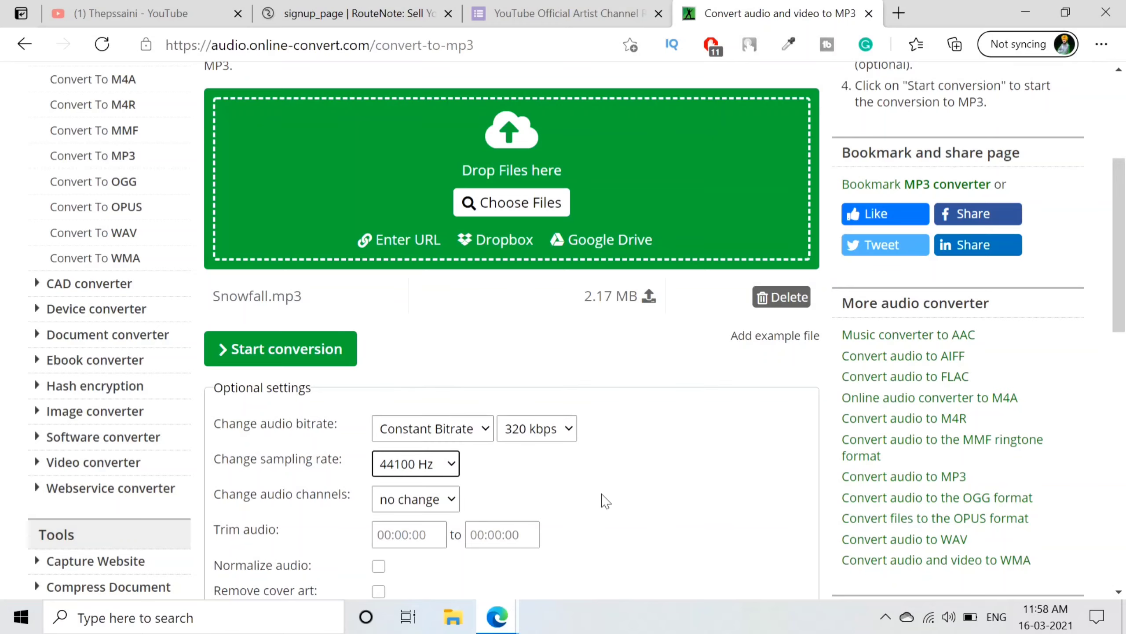
scroll(603, 500, "down", 3)
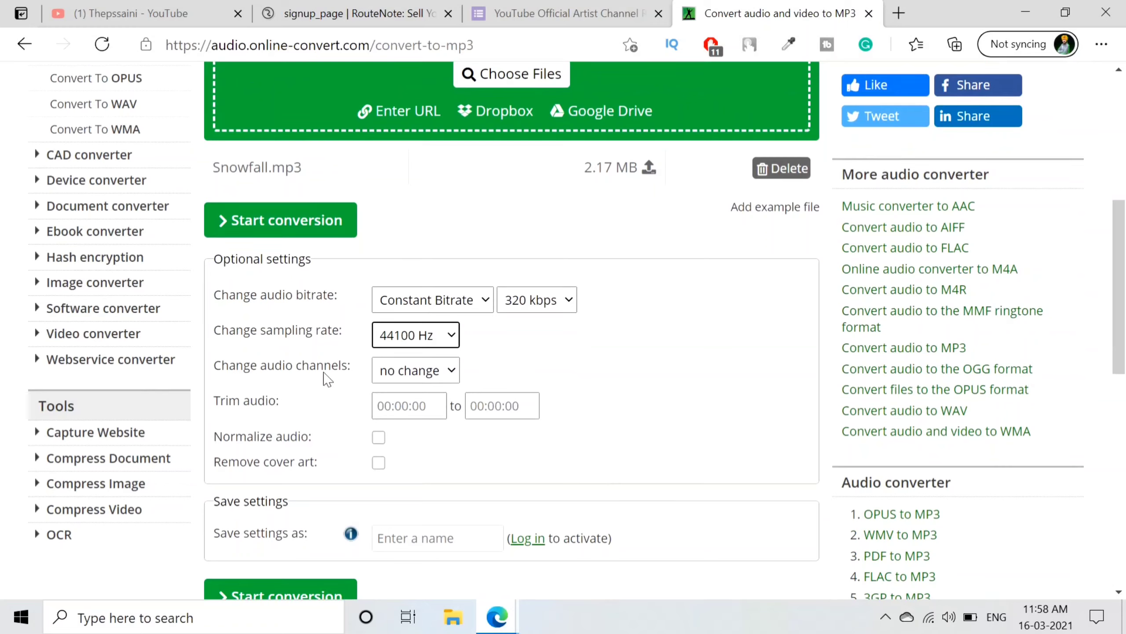
left_click(448, 371)
left_click(567, 396)
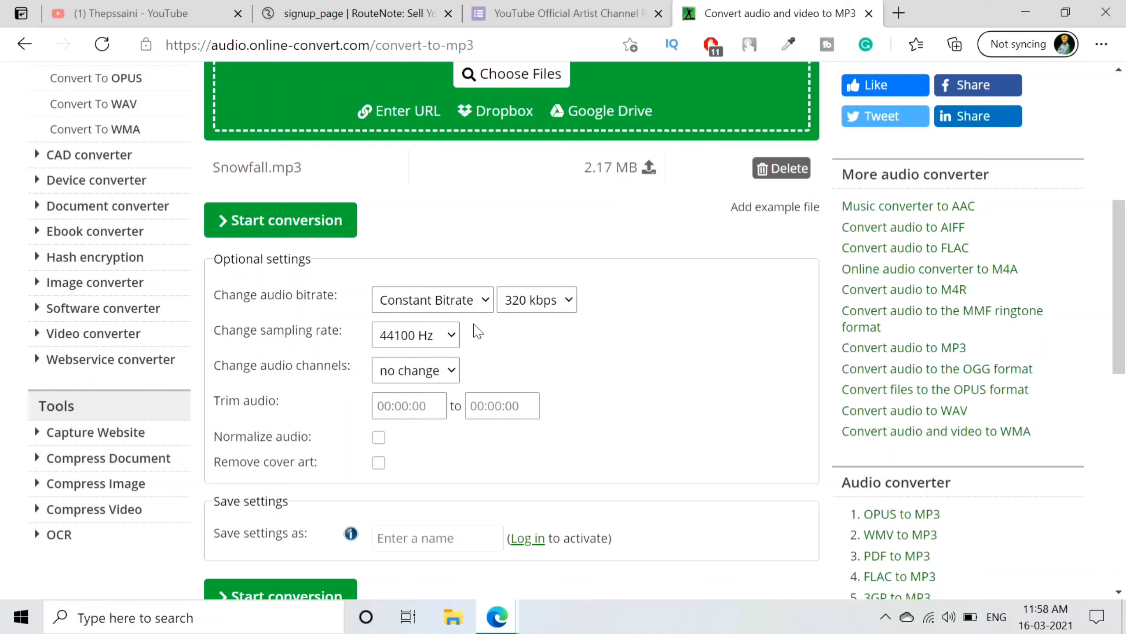
Convert Snowfall.mp3 with the chosen settings and let the converted file download.
scroll(402, 457, "down", 4)
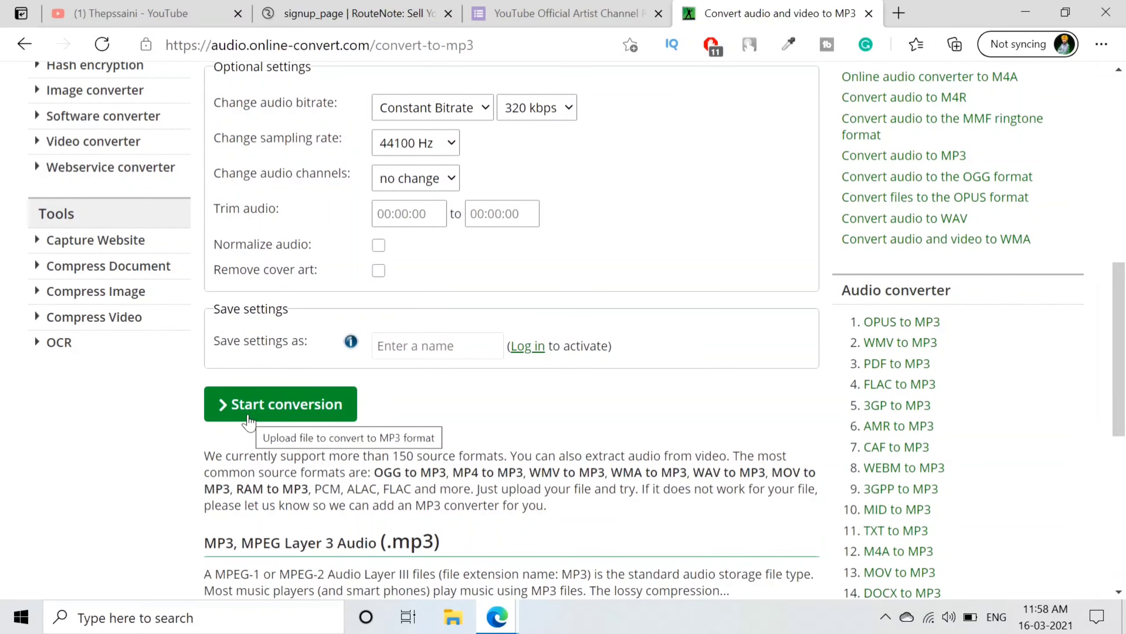
left_click(249, 419)
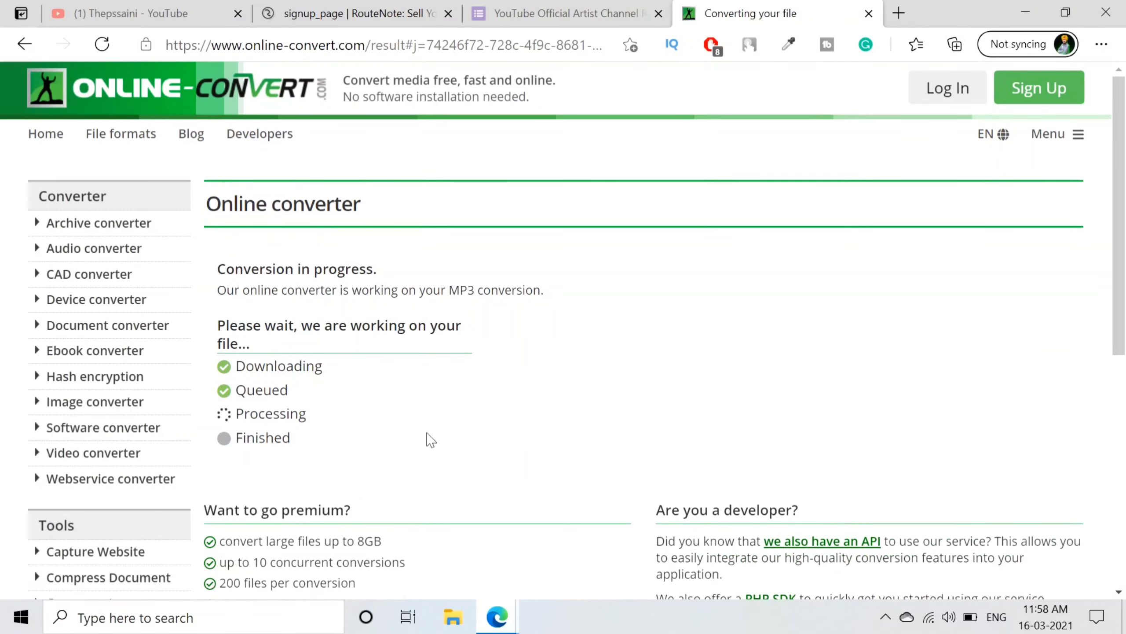
scroll(427, 433, "down", 3)
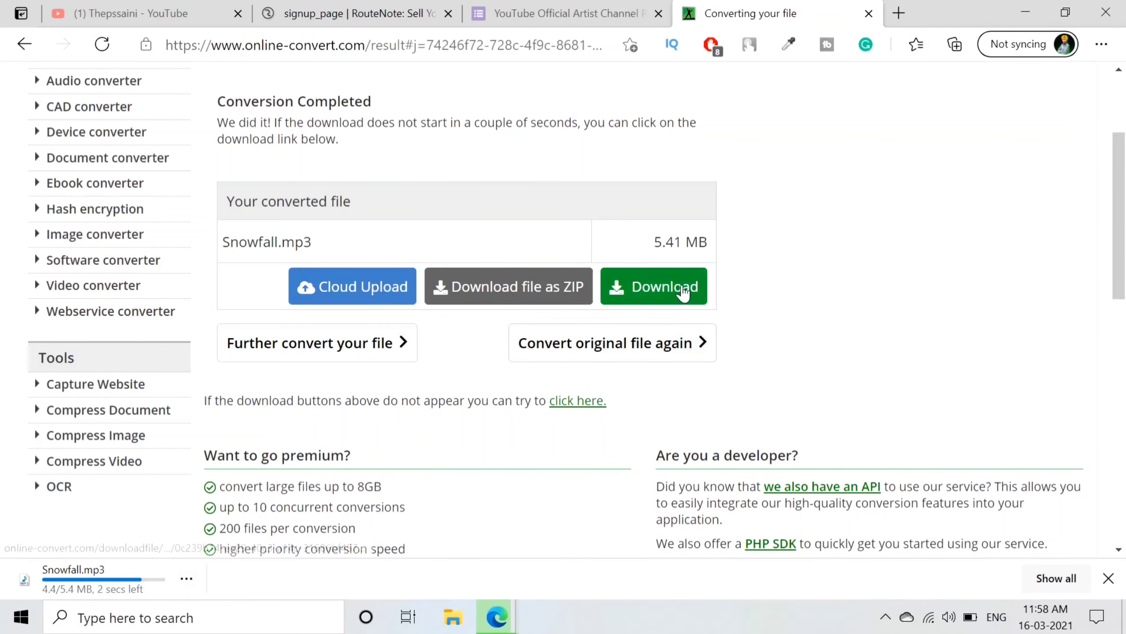
scroll(614, 289, "up", 2)
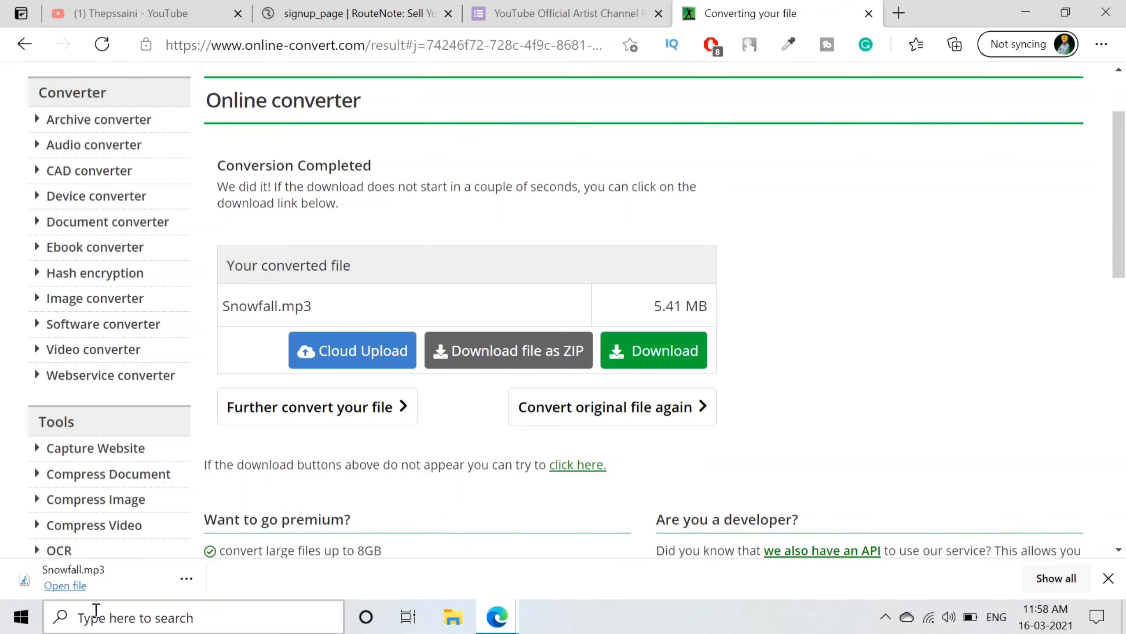
Switch to RouteNote's Upload Audio page and upload the converted Snowfall MP3 from the Downloads folder.
mouse_move(492, 618)
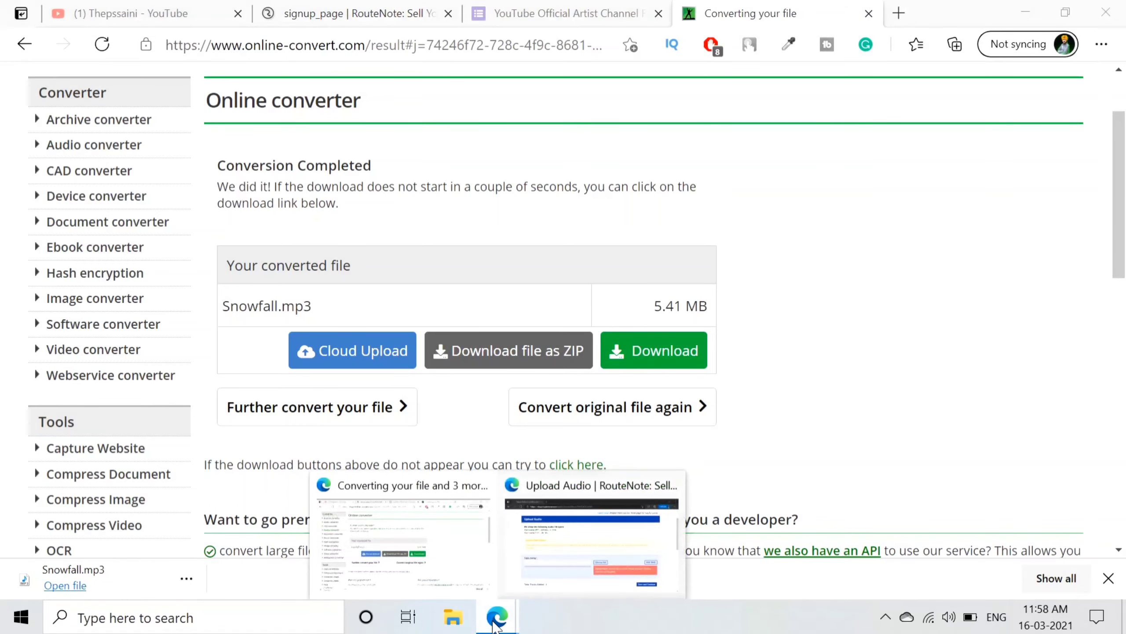
left_click(605, 536)
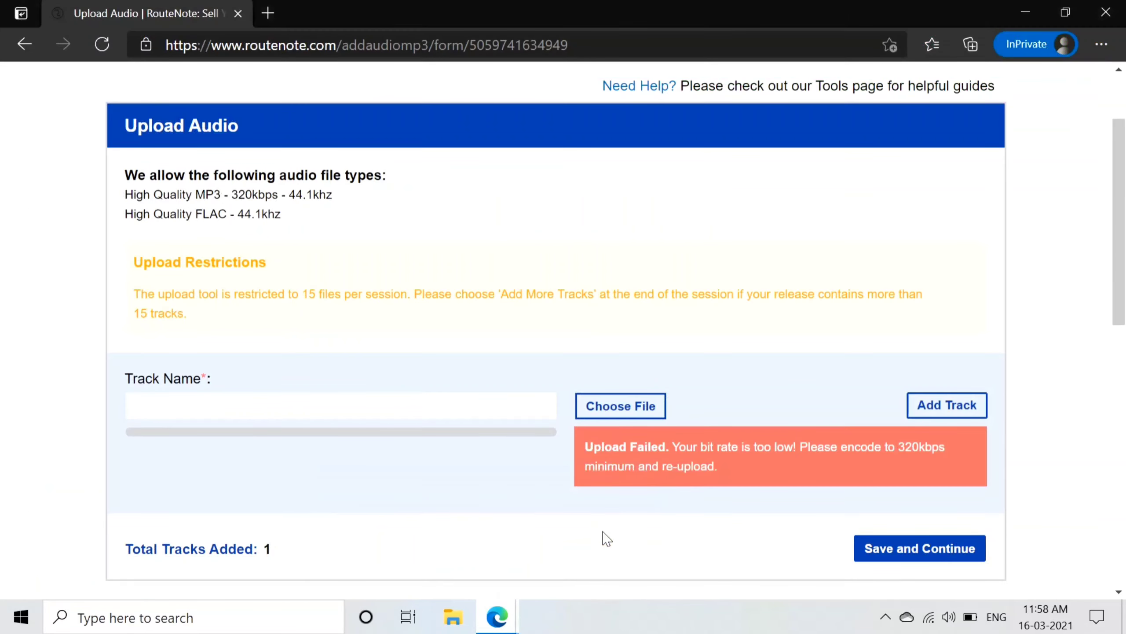
left_click(616, 421)
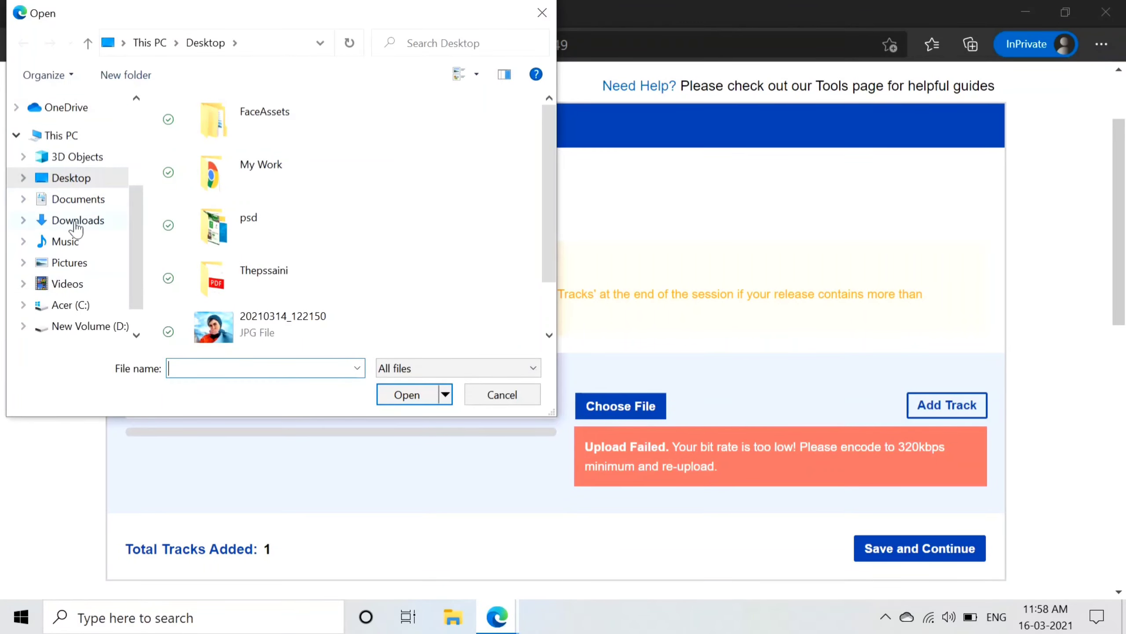
left_click(76, 221)
left_click(247, 131)
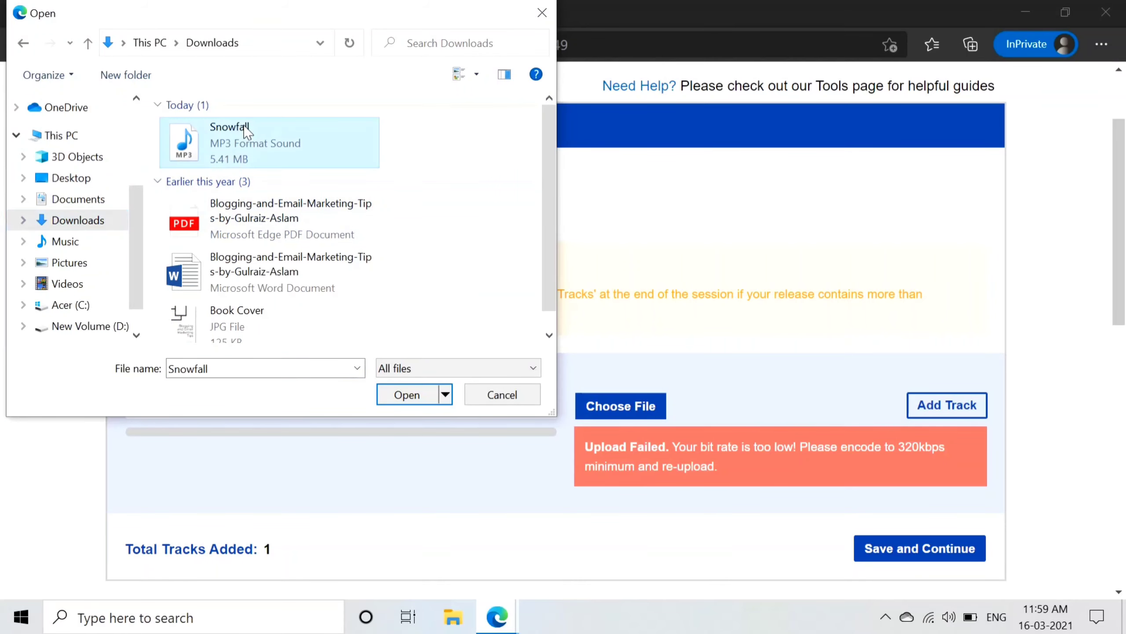
left_click(406, 395)
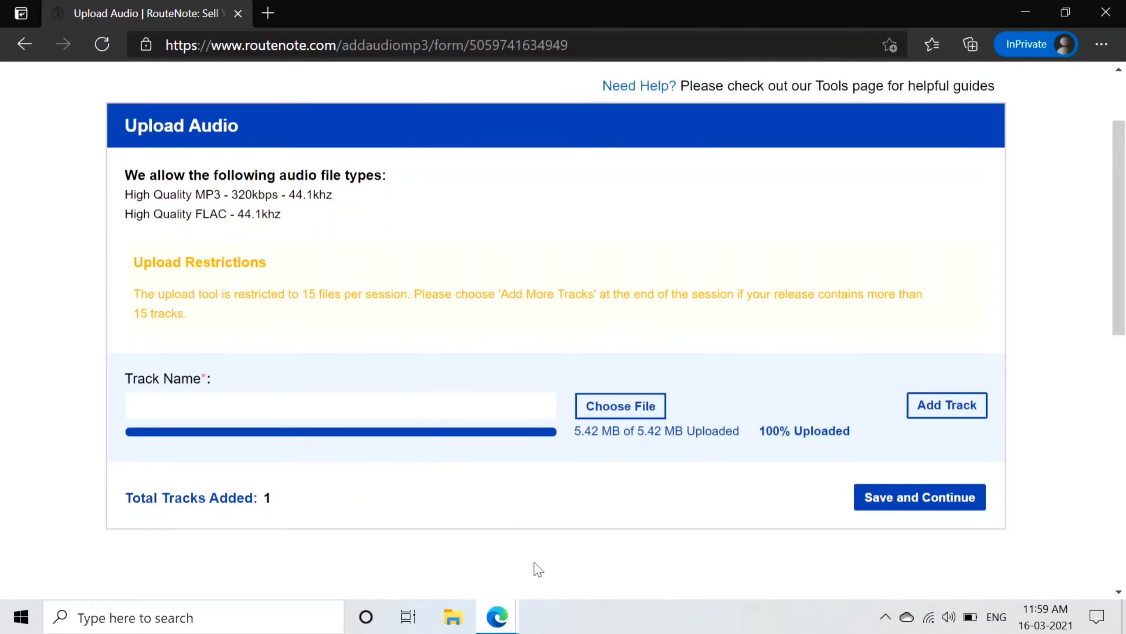
Revisit the Online-Convert result page for the converted Snowfall.mp3.
mouse_move(502, 614)
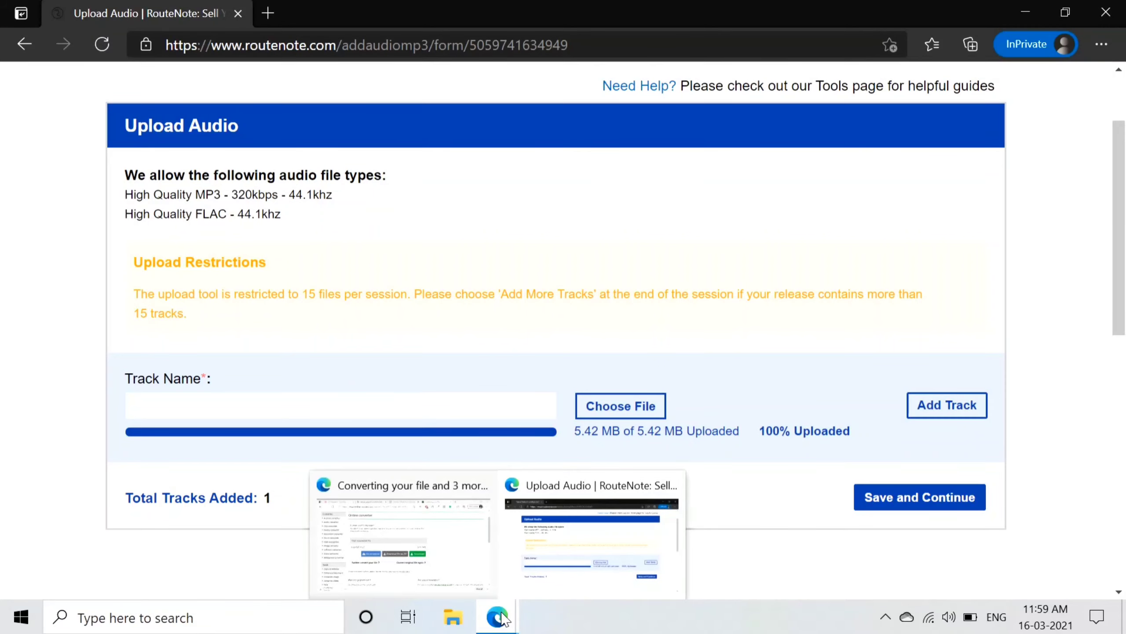
left_click(452, 588)
scroll(453, 244, "up", 2)
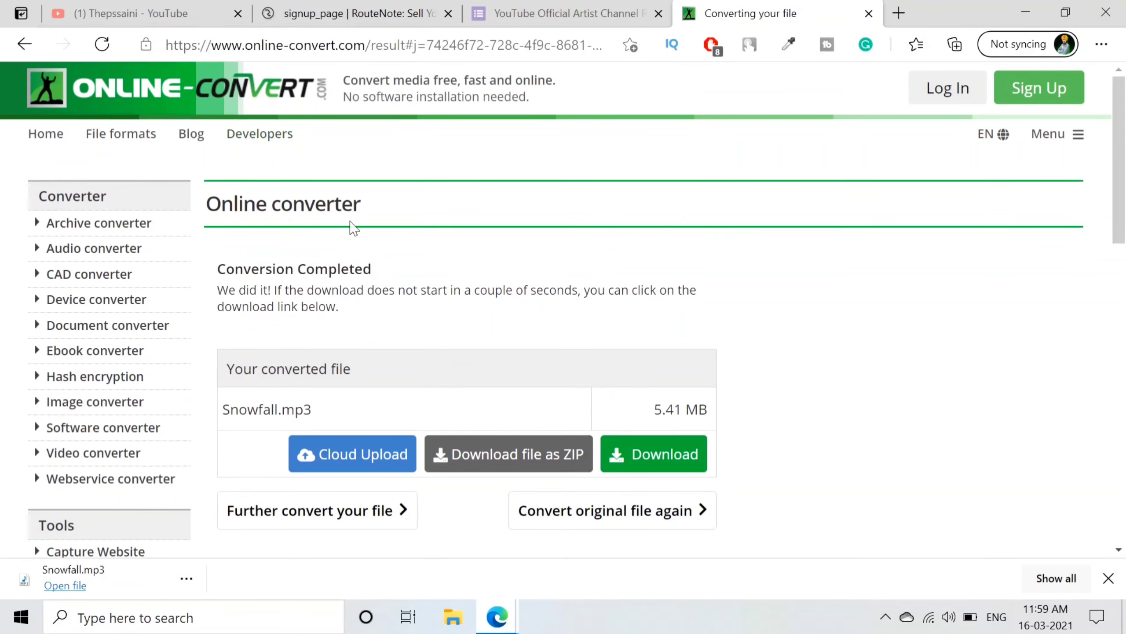
Return to RouteNote's Upload Audio page, enter Snowfall as the track name, and save the upload to continue.
left_click(503, 615)
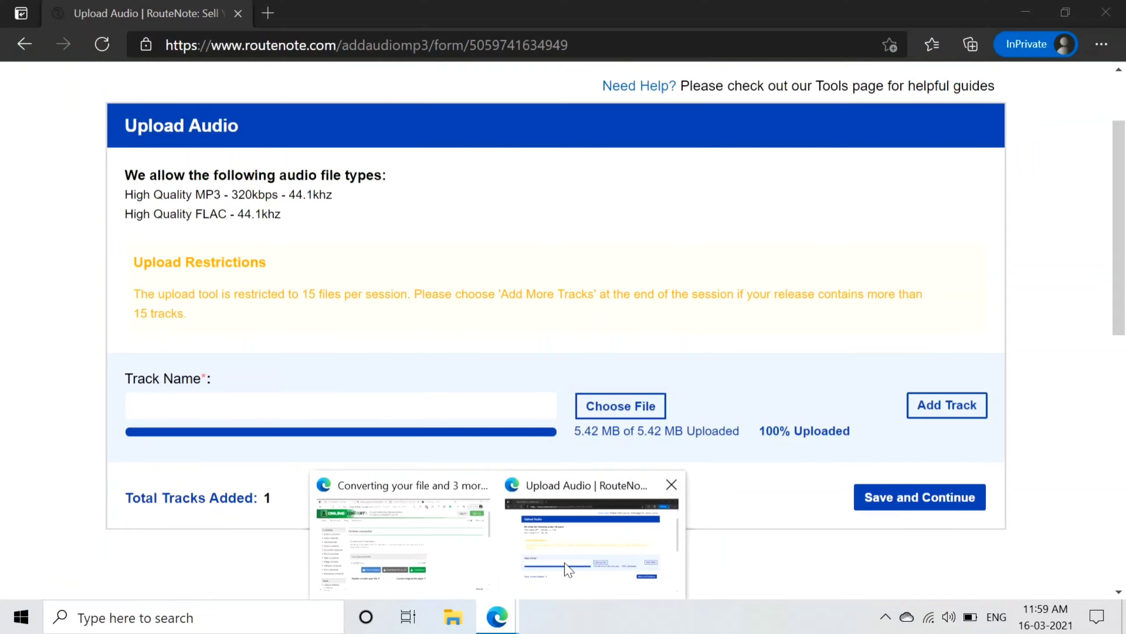
left_click(546, 542)
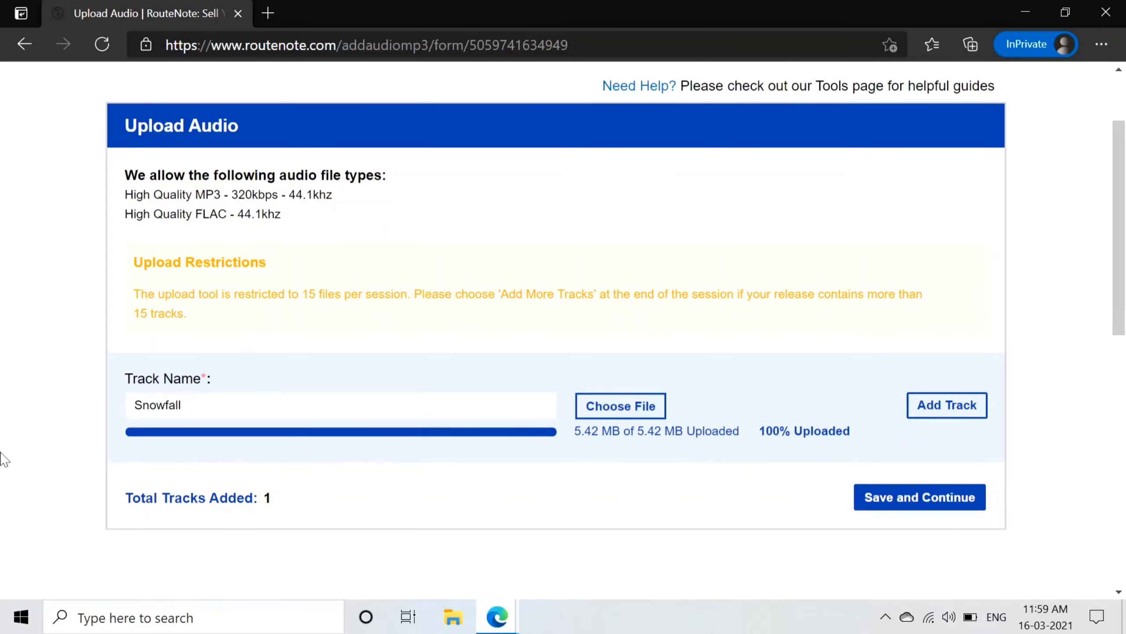
left_click(919, 498)
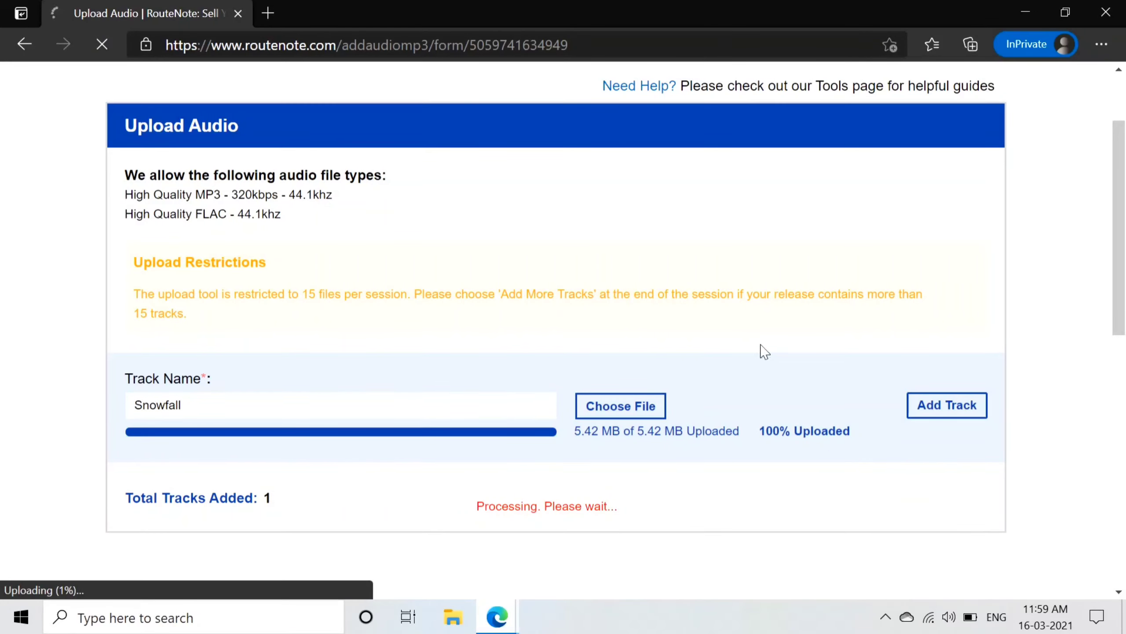
Review the Snowfall track's audio metadata, choosing Not Explicit for Explicit Content and English for Audio Language.
scroll(762, 350, "down", 1)
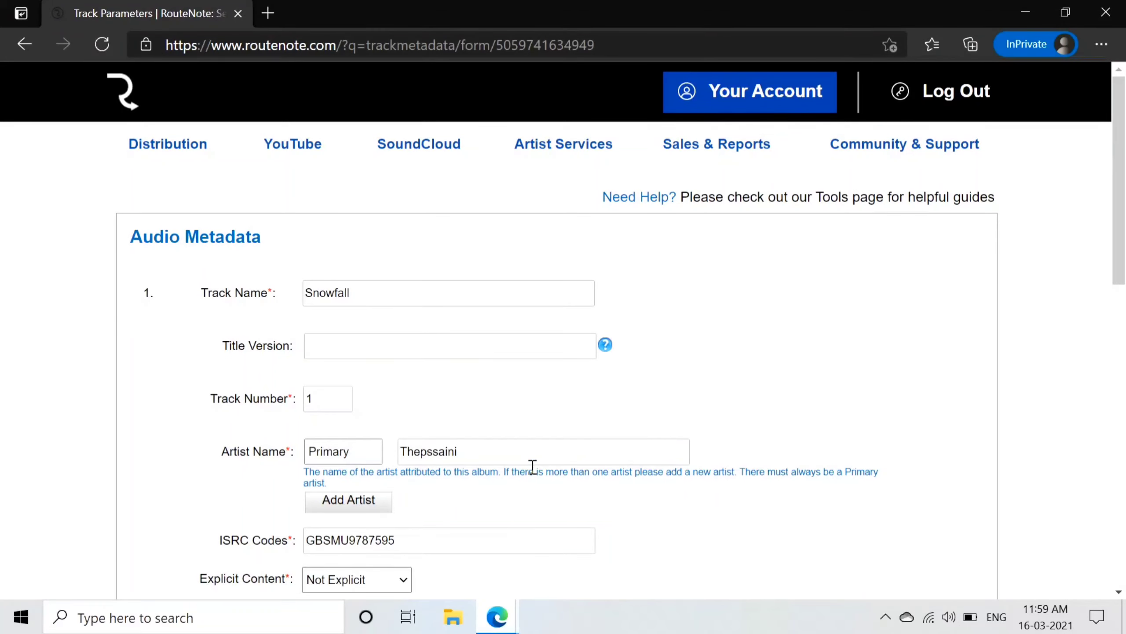
scroll(532, 466, "down", 1)
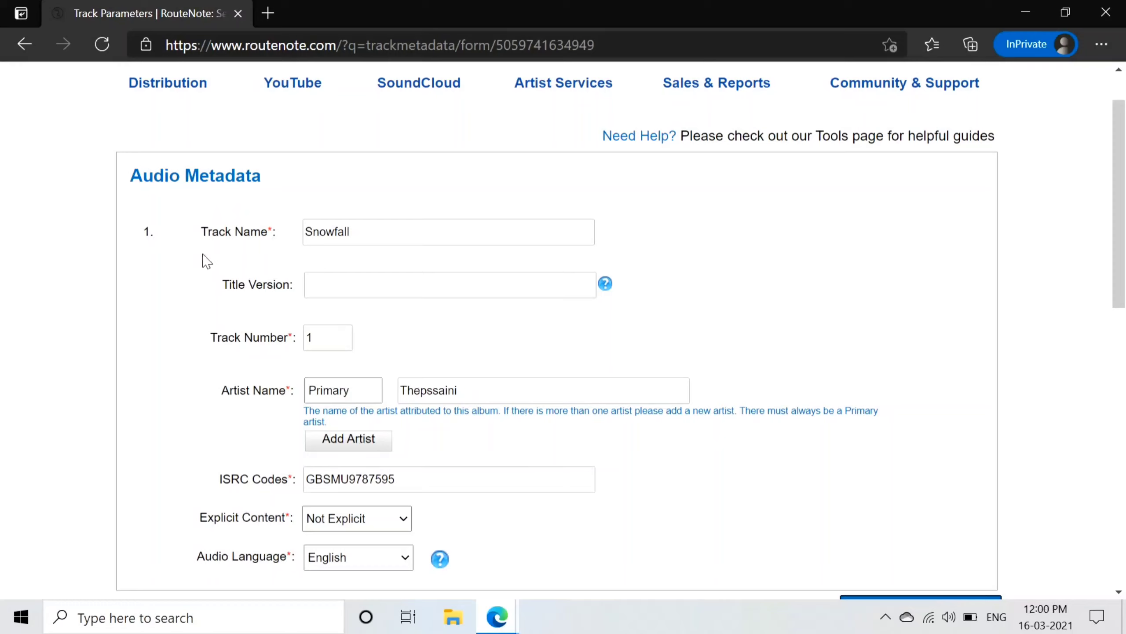
double_click(196, 177)
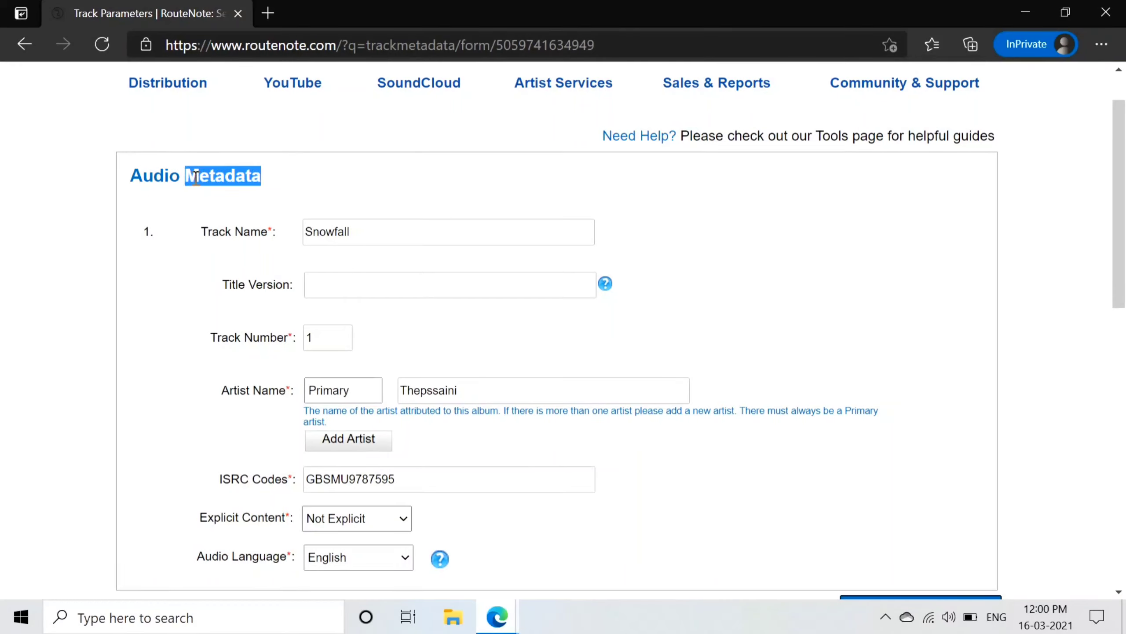
left_click(149, 176)
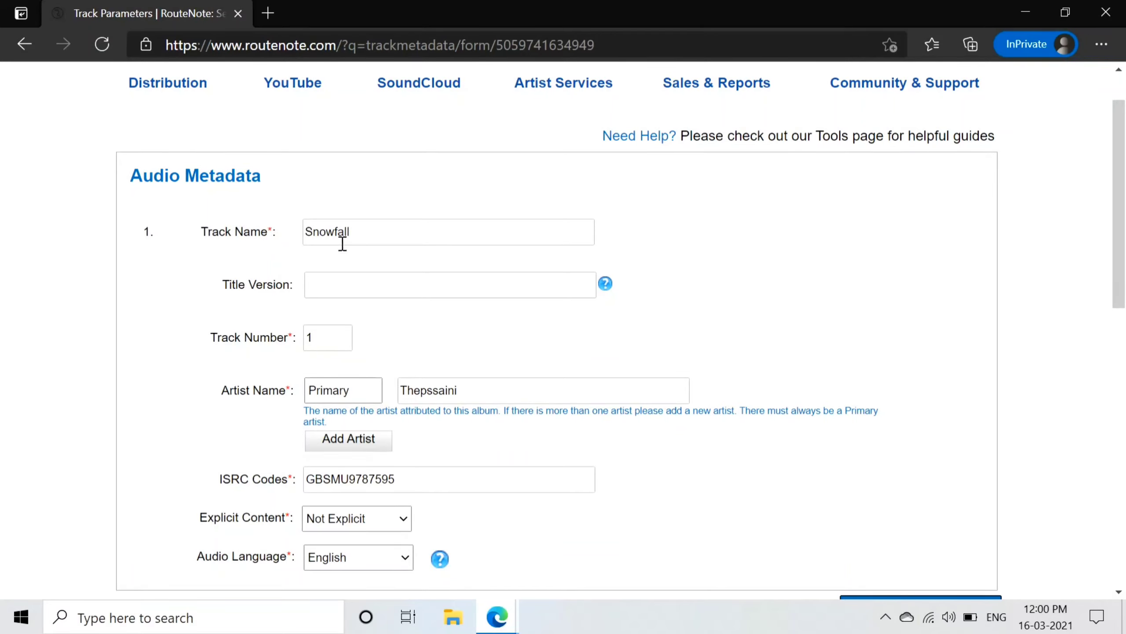
scroll(286, 347, "down", 3)
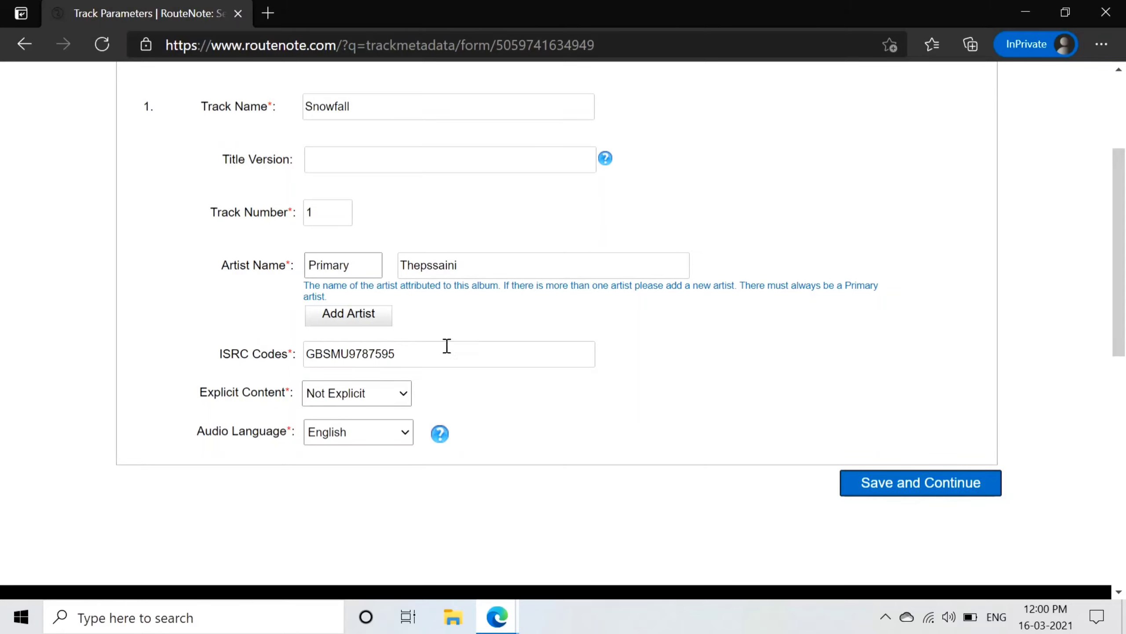
left_click(372, 400)
left_click(347, 430)
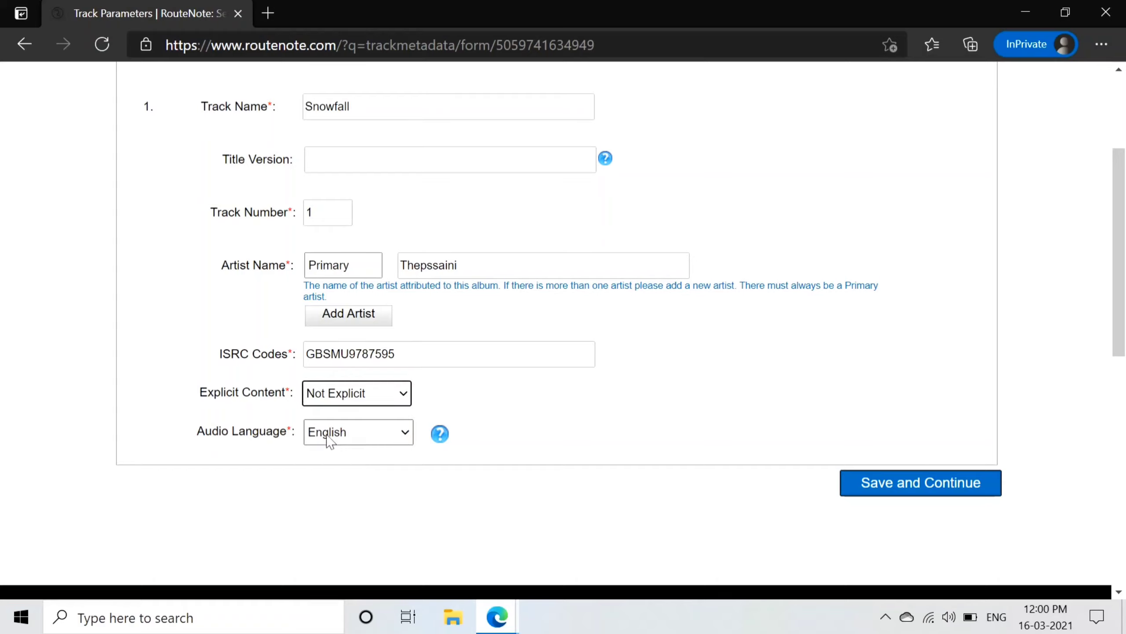
left_click(403, 433)
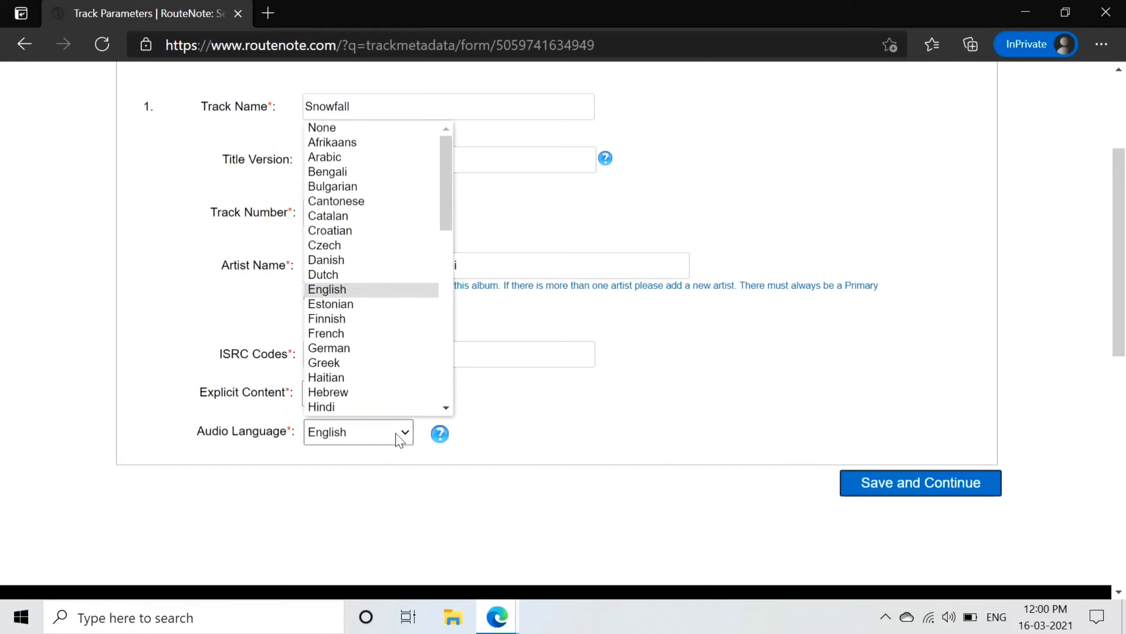
left_click(350, 289)
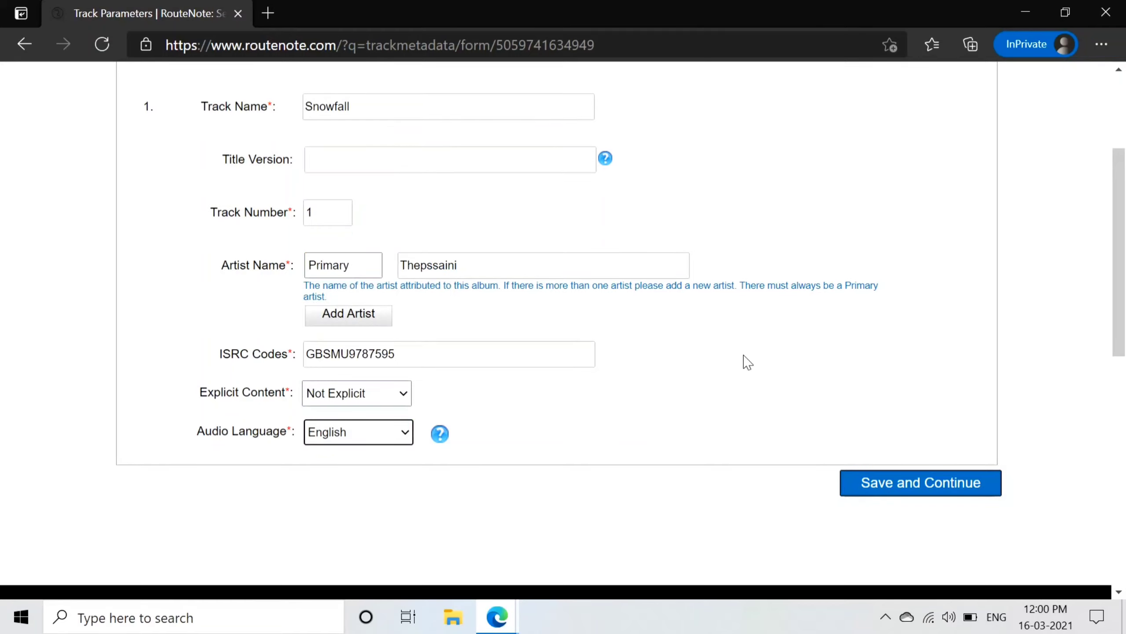
Save the track's audio metadata and confirm that uploading for this release is finished.
scroll(805, 381, "up", 3)
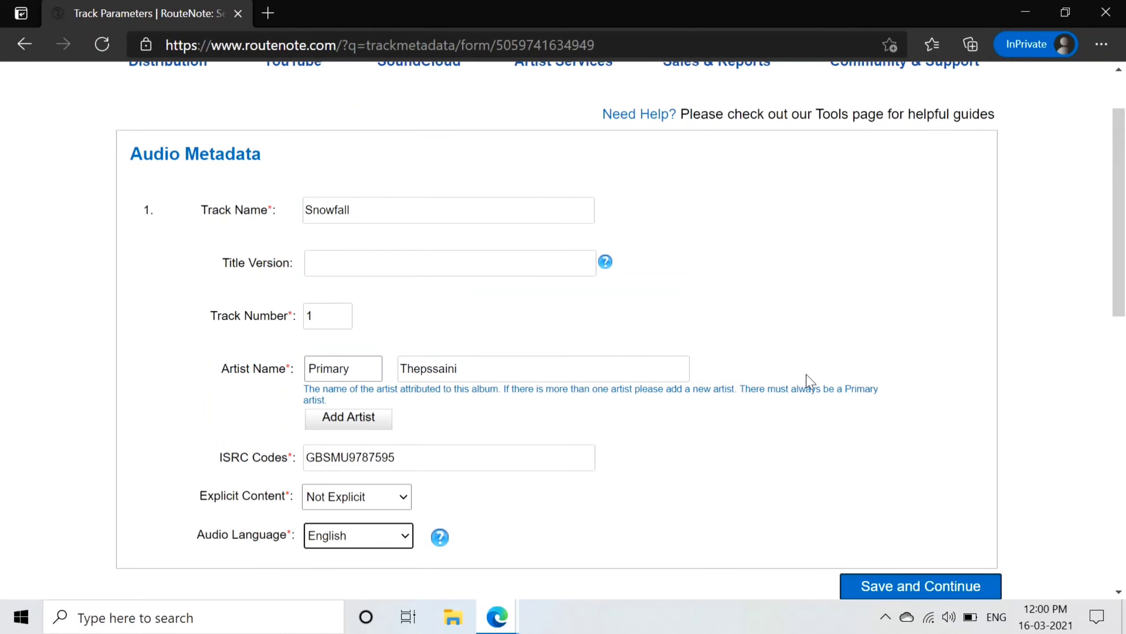
scroll(810, 382, "down", 3)
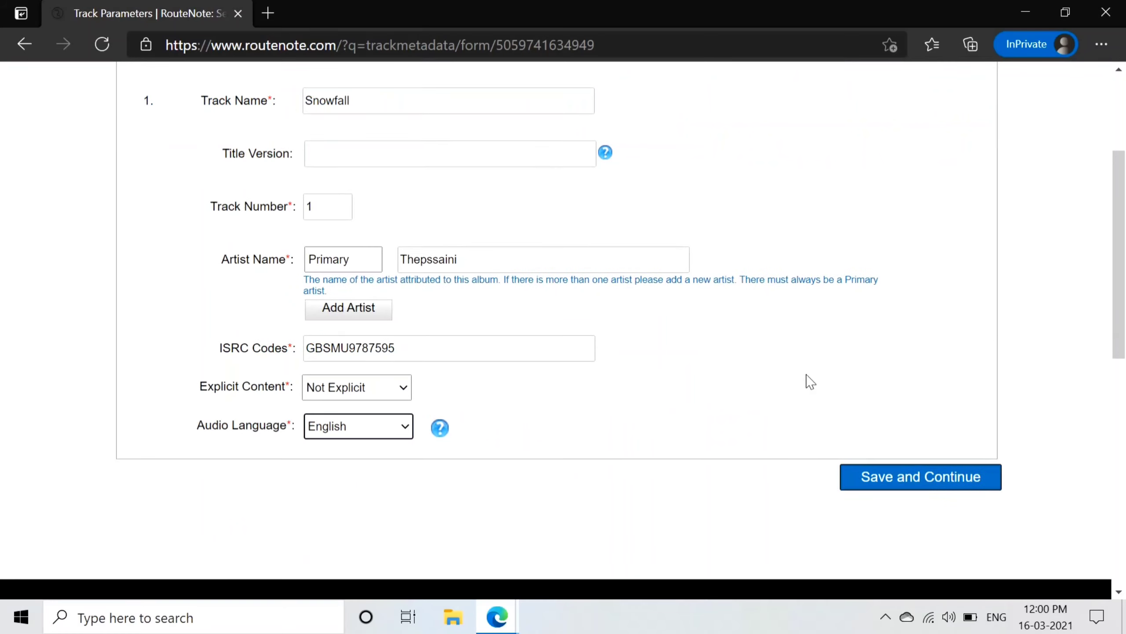
left_click(900, 477)
scroll(682, 335, "up", 2)
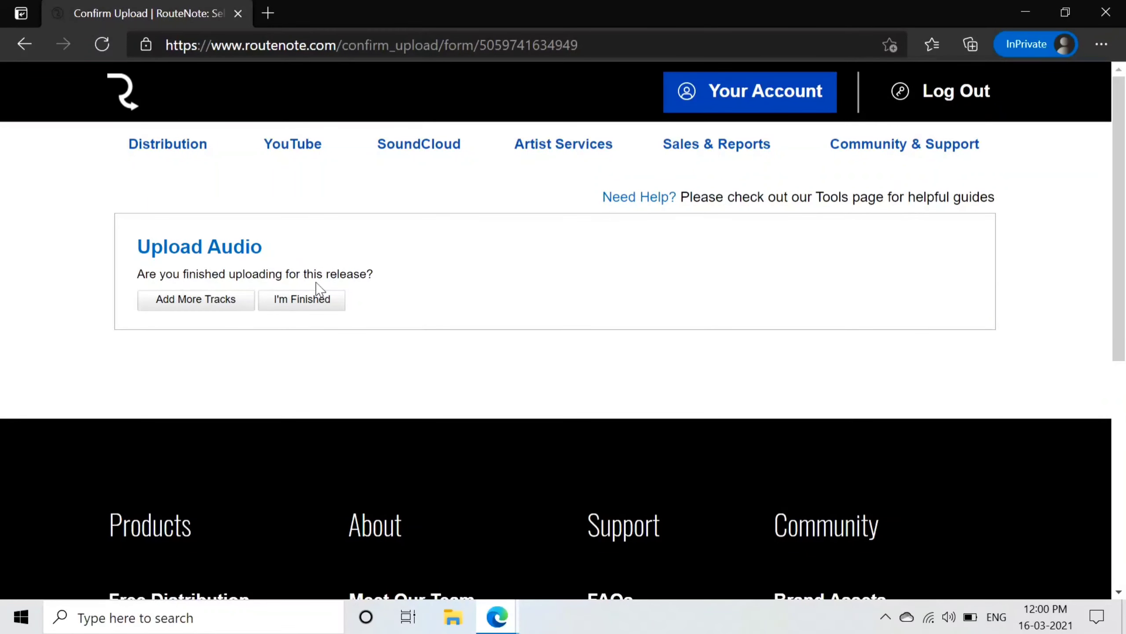
left_click(320, 303)
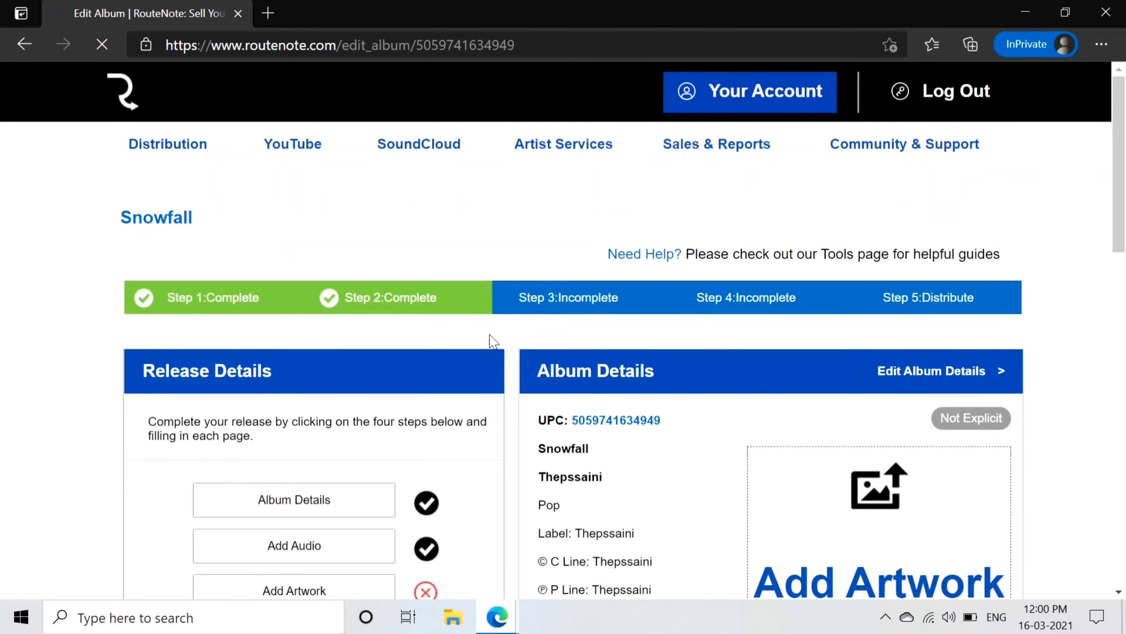
Open the Snowfall release's artwork upload page and review the image size, format and style requirements.
scroll(513, 355, "down", 5)
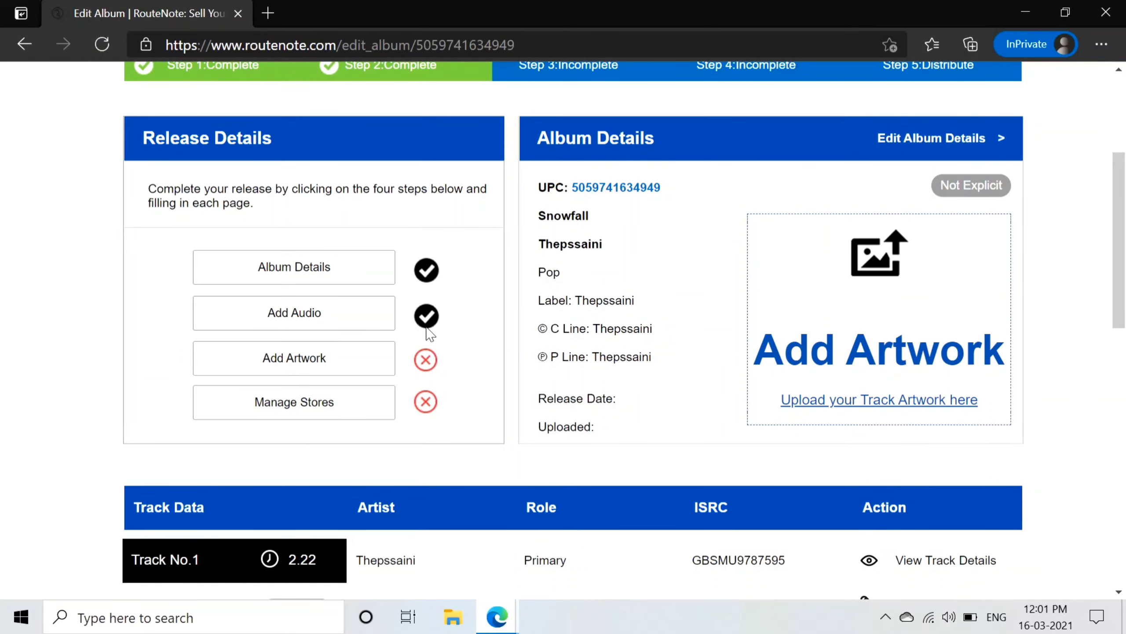
left_click(305, 363)
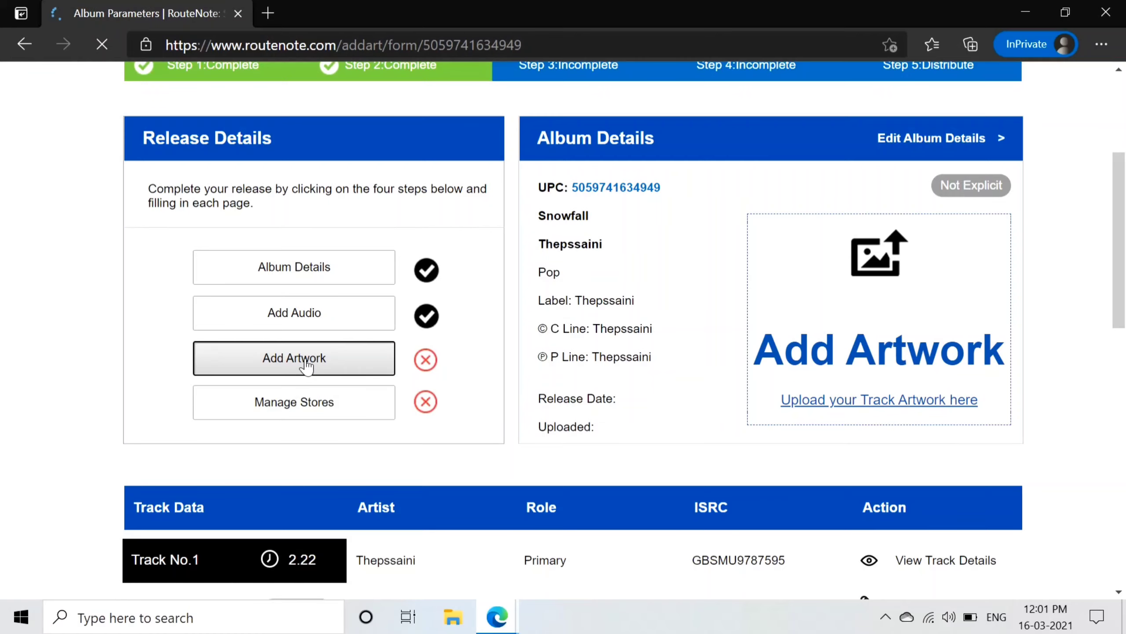
scroll(649, 389, "down", 5)
scroll(650, 389, "down", 3)
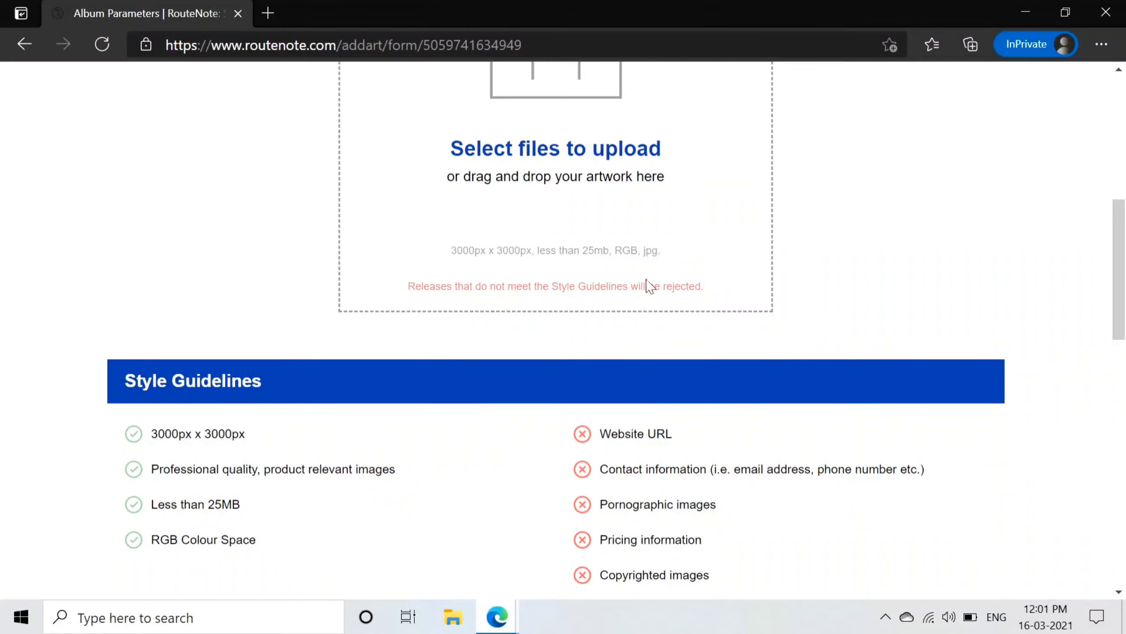
scroll(490, 178, "up", 1)
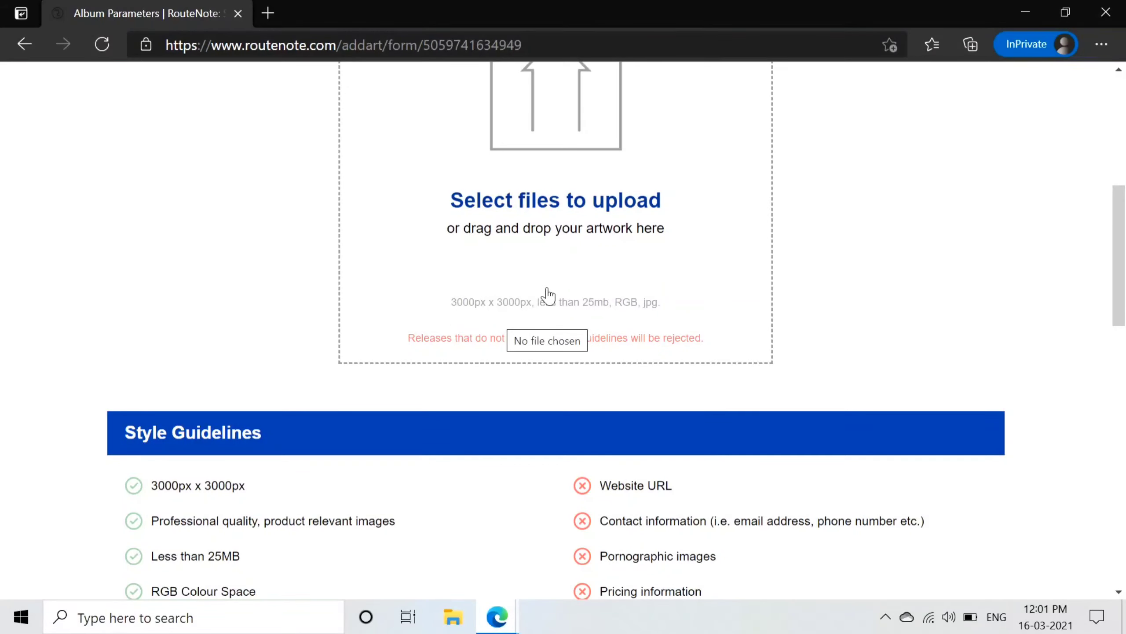
scroll(503, 336, "up", 4)
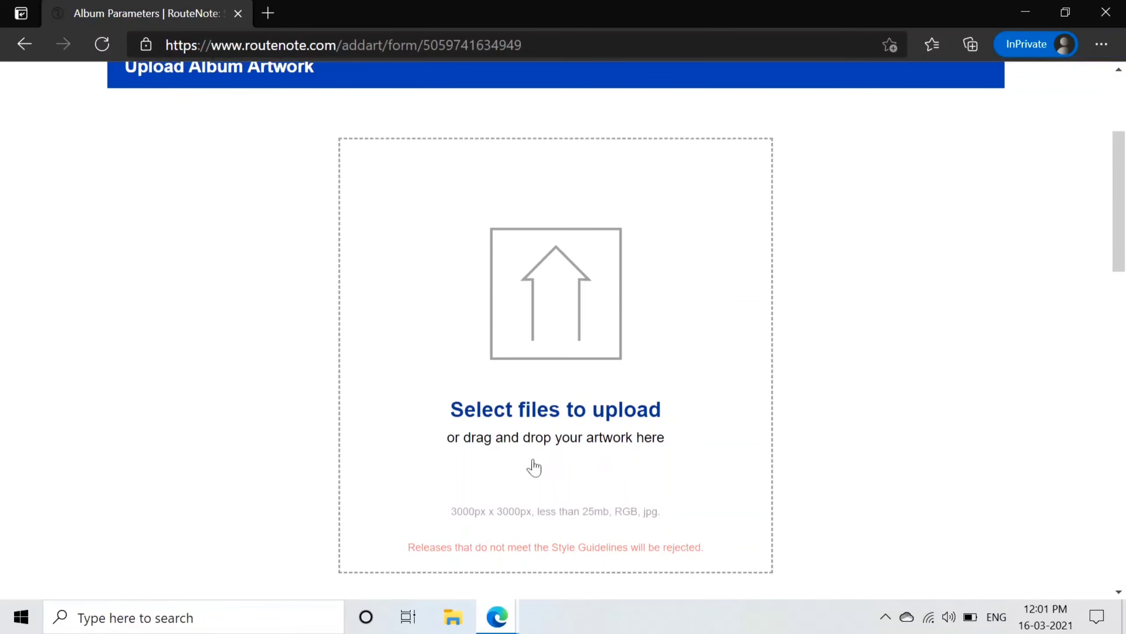
scroll(531, 466, "down", 3)
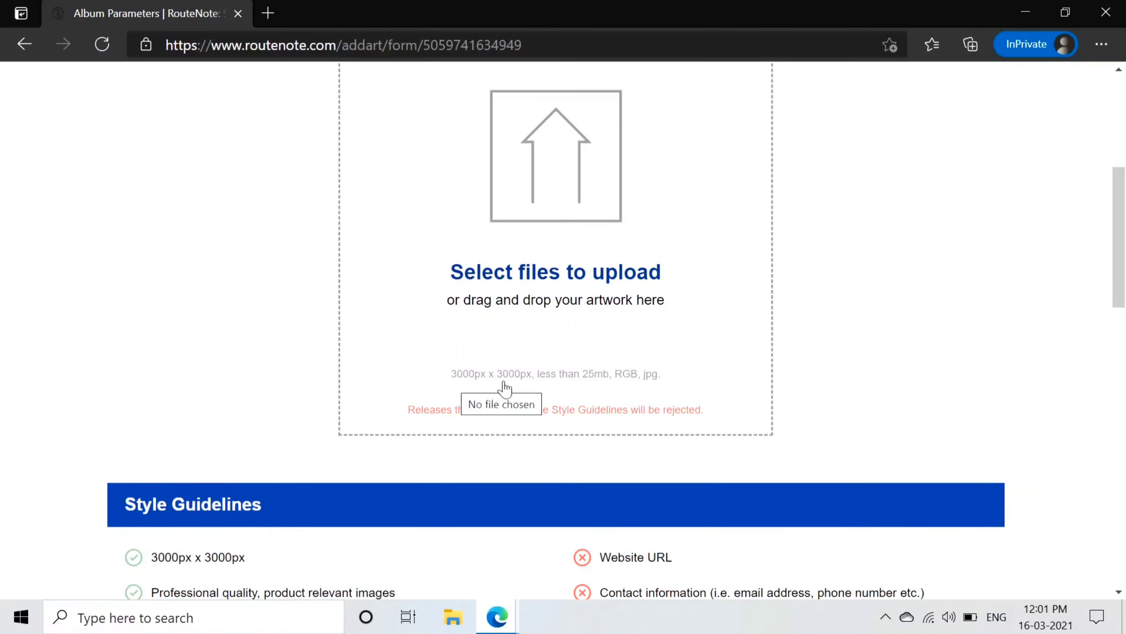
Upload the JPG file 20210314_122150 from the Desktop folder as the album artwork.
left_click(582, 173)
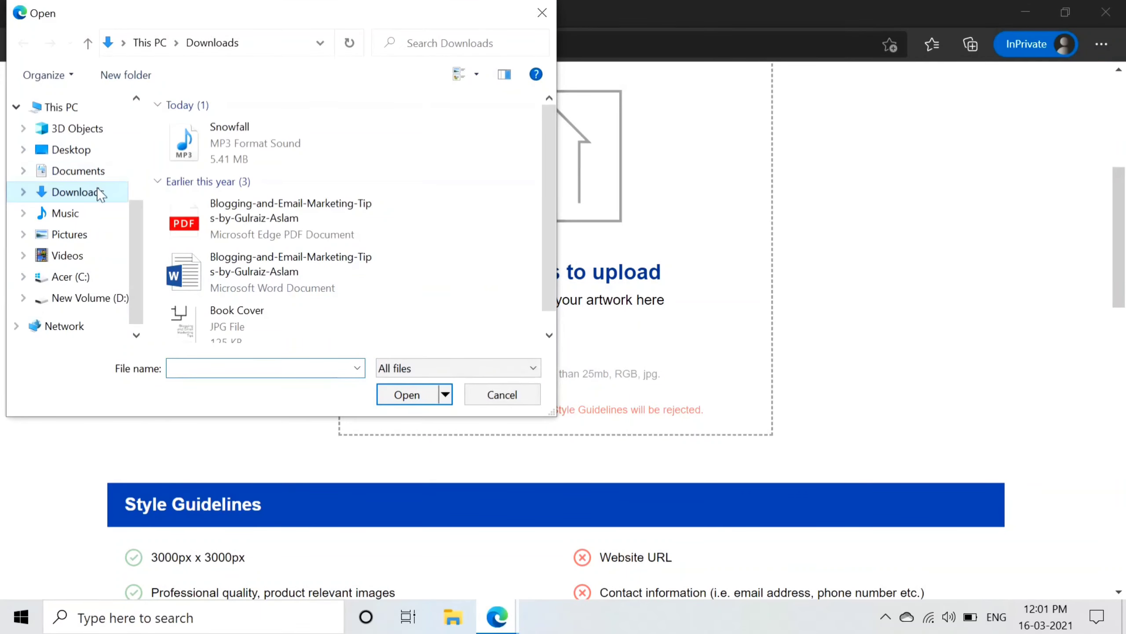
left_click(71, 149)
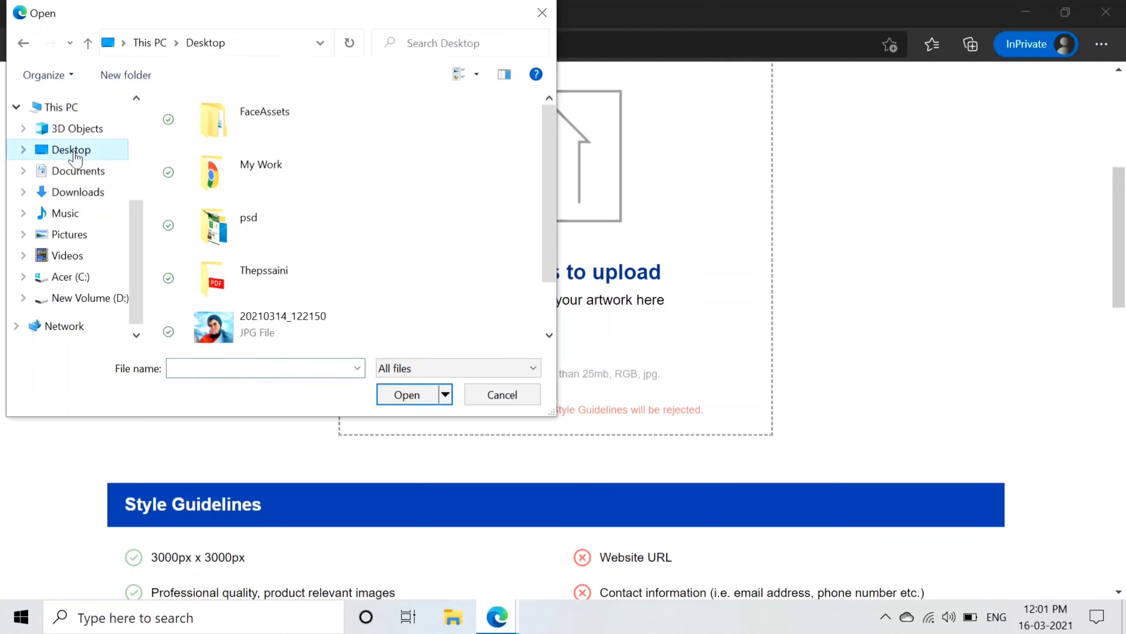
scroll(253, 337, "down", 1)
left_click(262, 249)
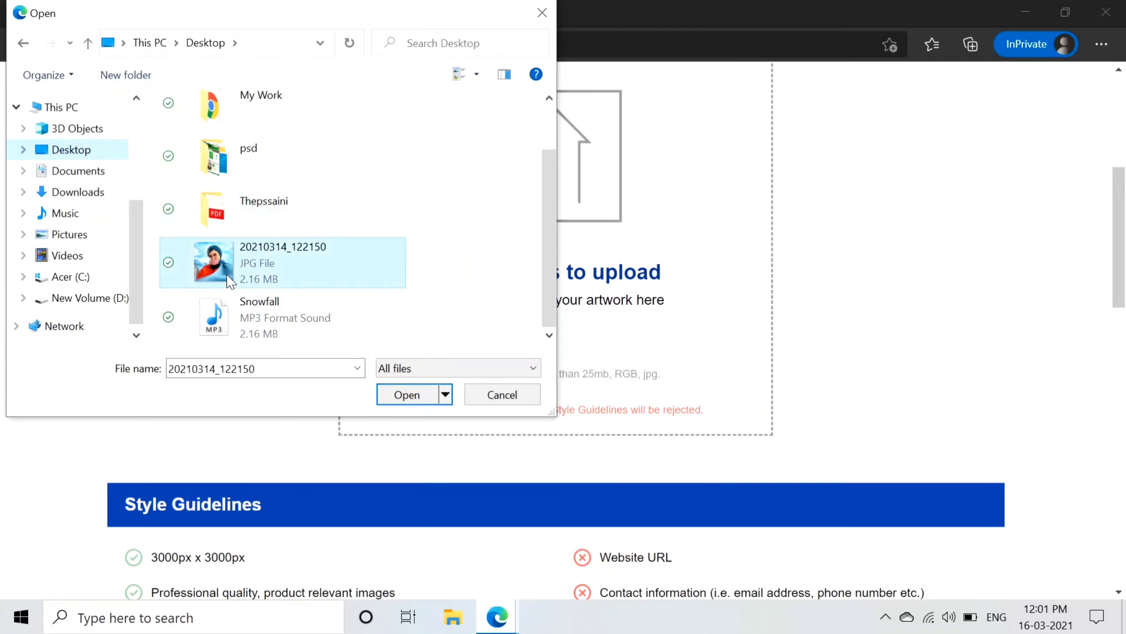
left_click(391, 399)
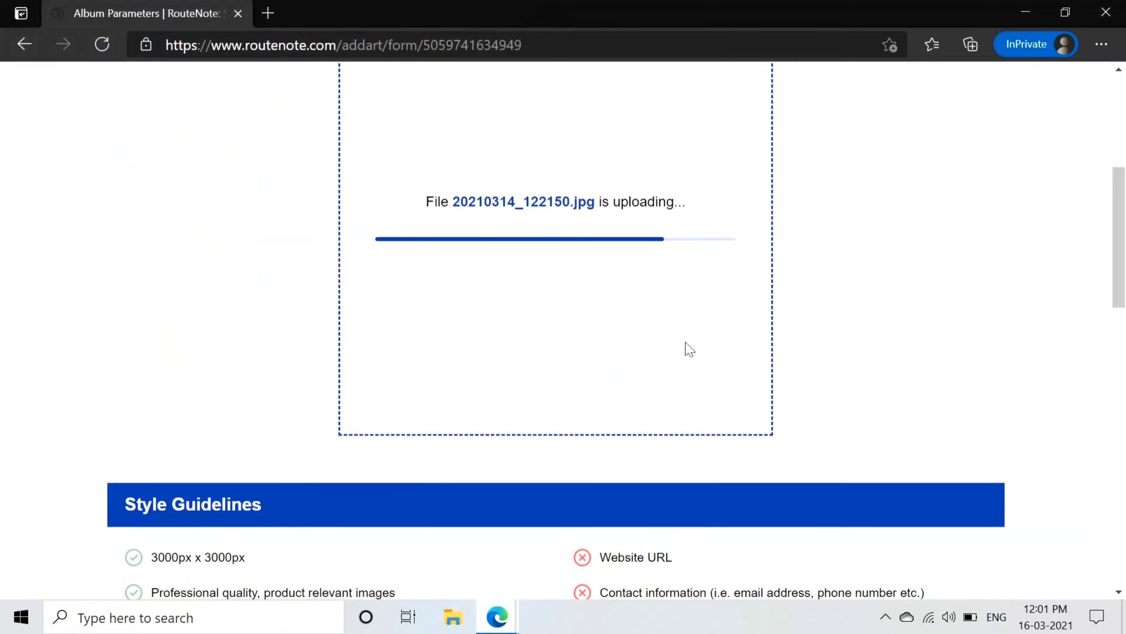
Check the uploaded artwork preview, then save the artwork and continue to the release overview.
scroll(687, 349, "up", 1)
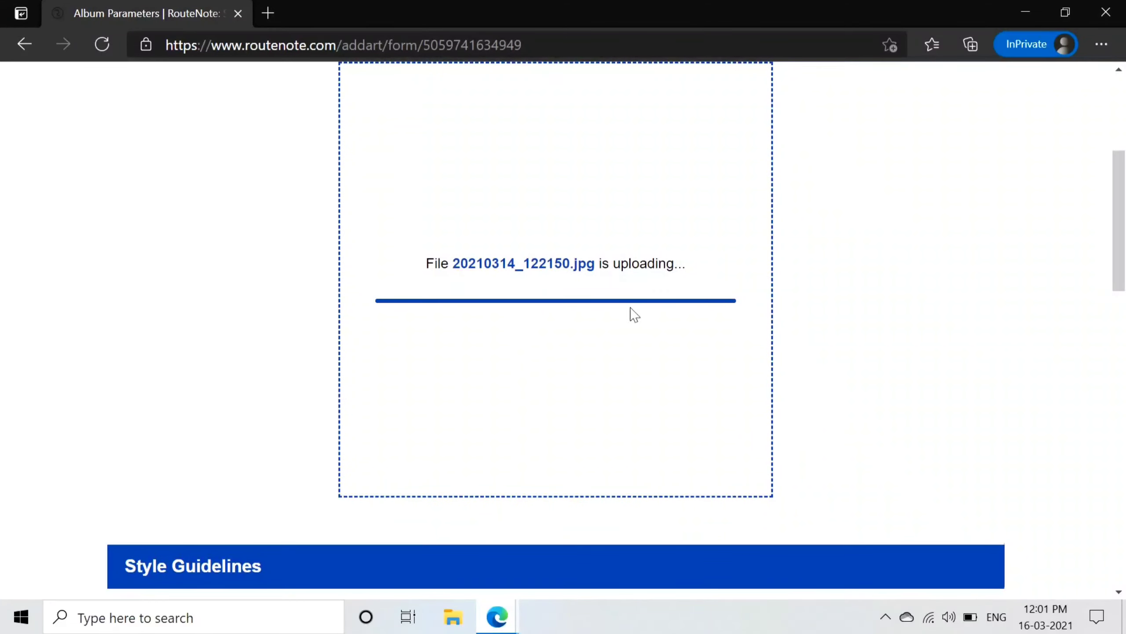
scroll(656, 313, "up", 3)
scroll(656, 313, "down", 3)
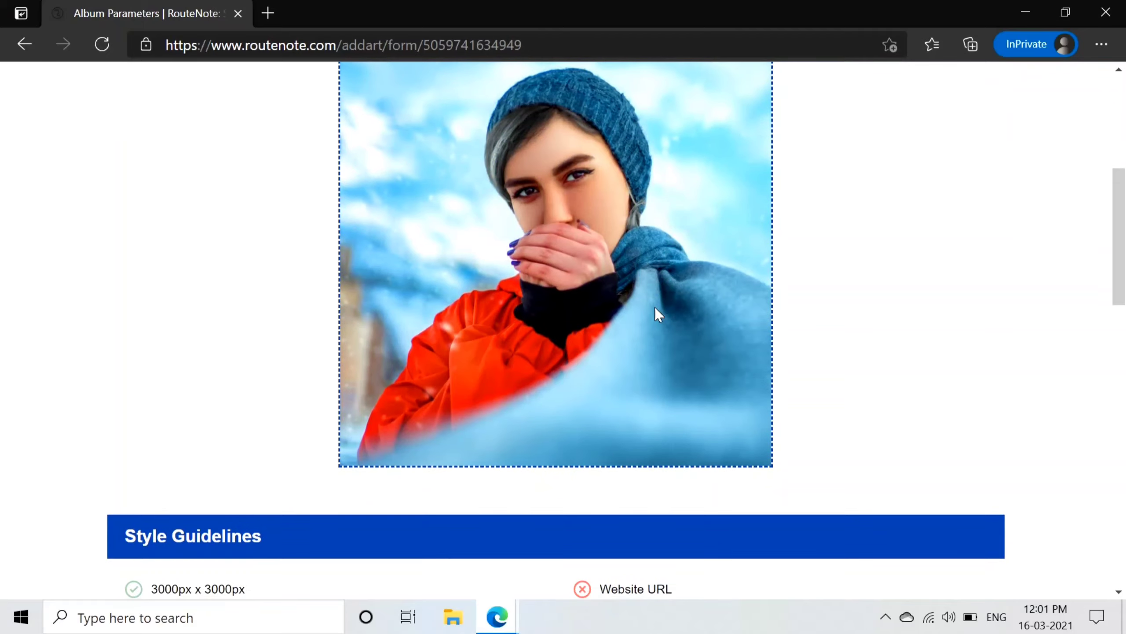
scroll(652, 306, "down", 2)
scroll(645, 293, "down", 8)
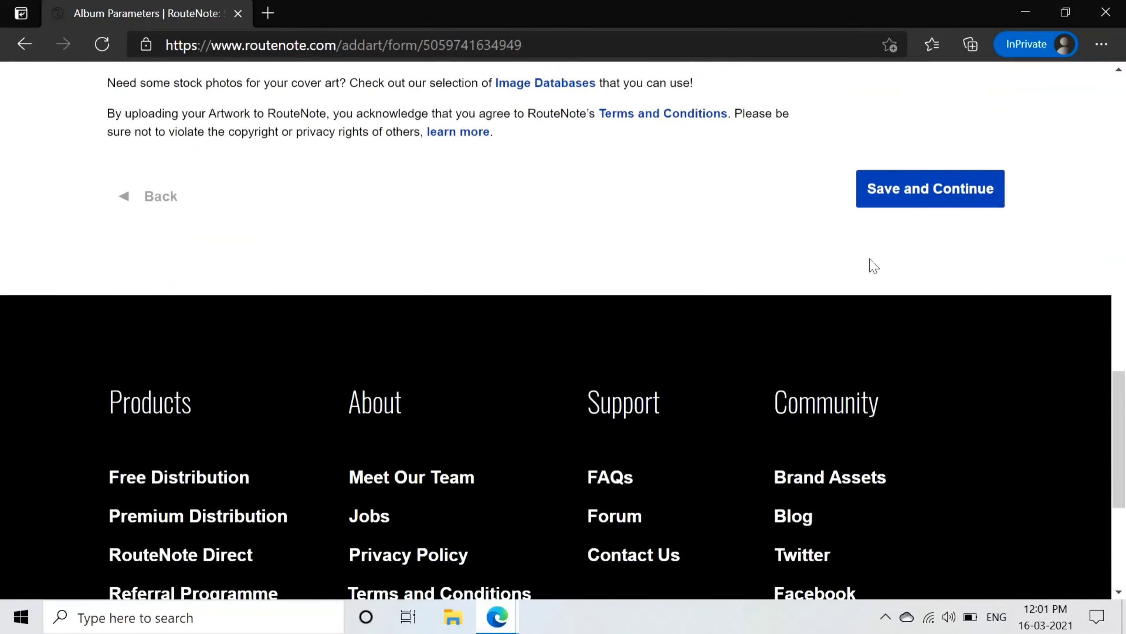
left_click(882, 195)
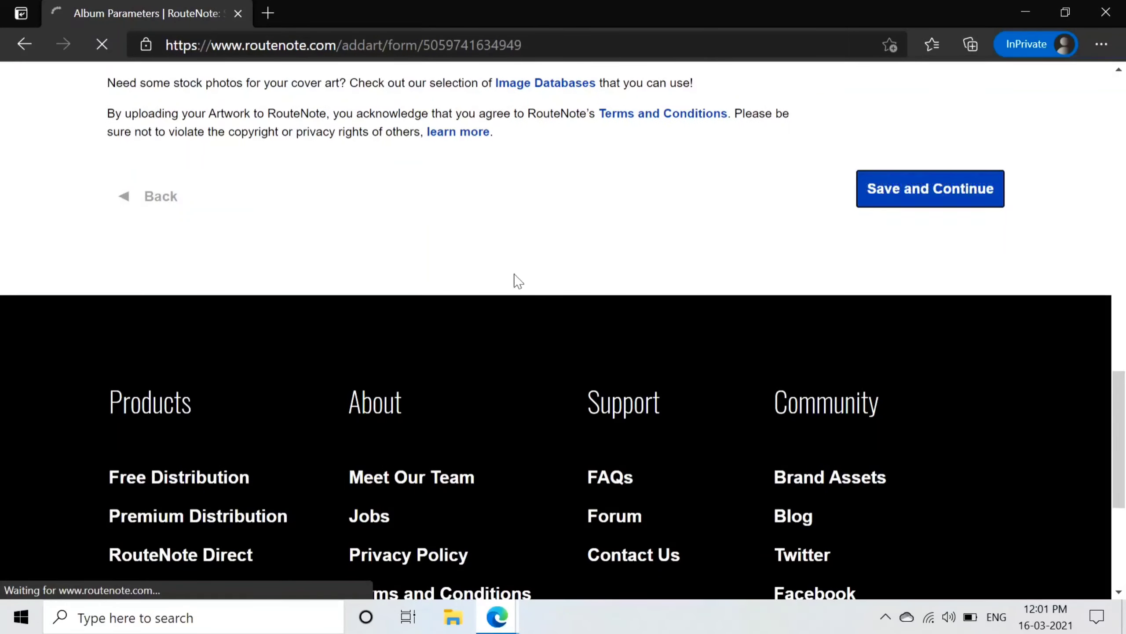
scroll(515, 279, "up", 6)
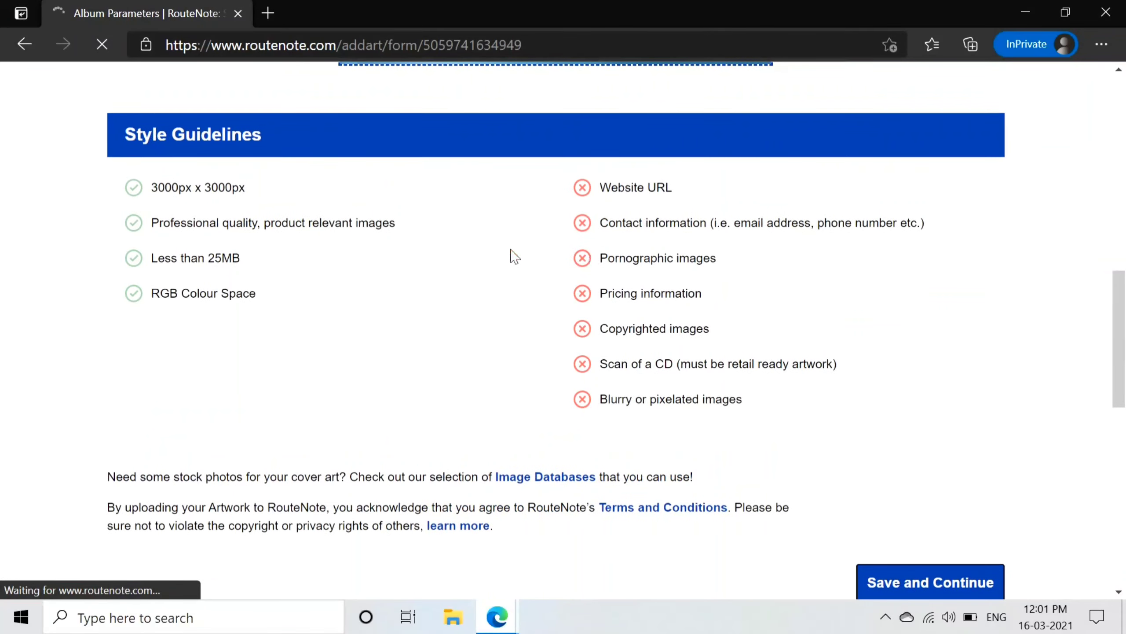
scroll(385, 231, "up", 1)
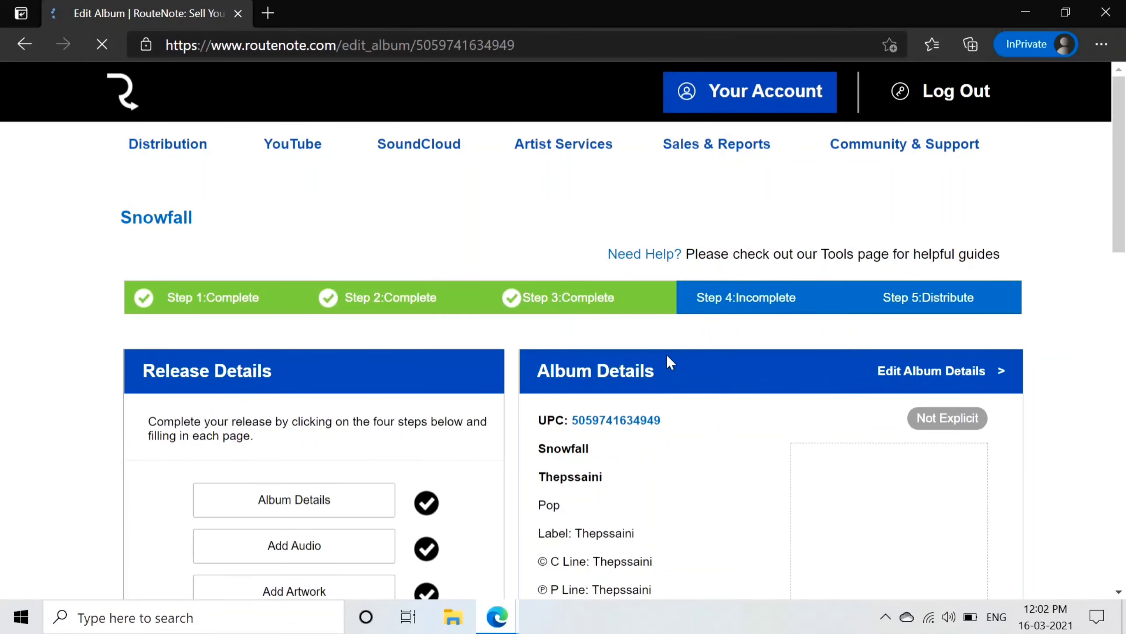
Review the Snowfall release overview and open its store management page.
scroll(667, 357, "down", 3)
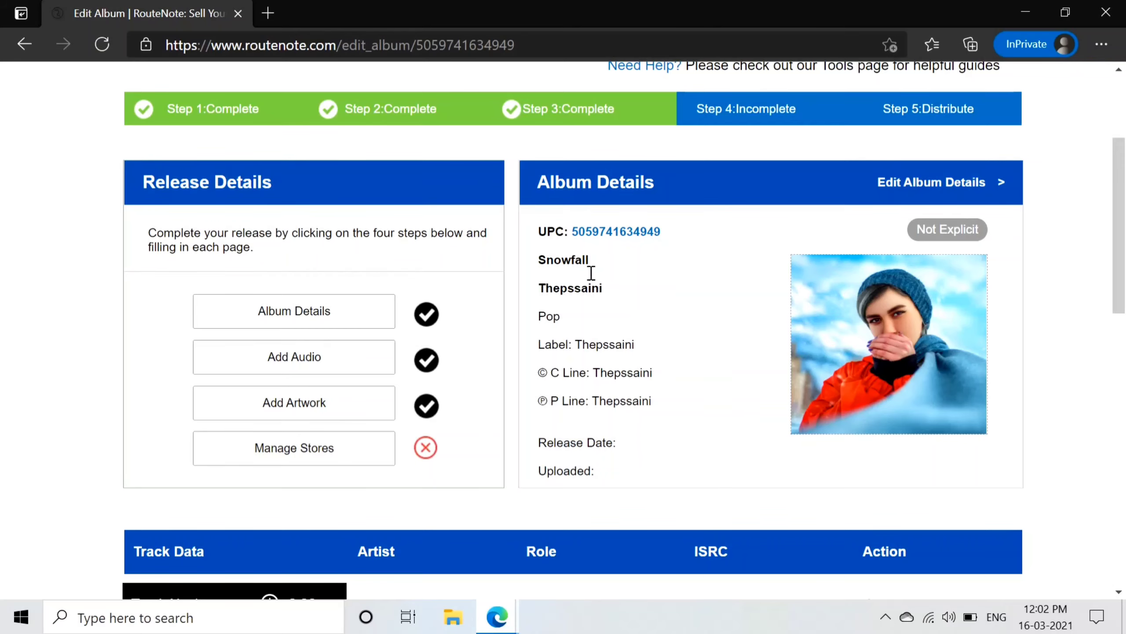
scroll(390, 331, "down", 3)
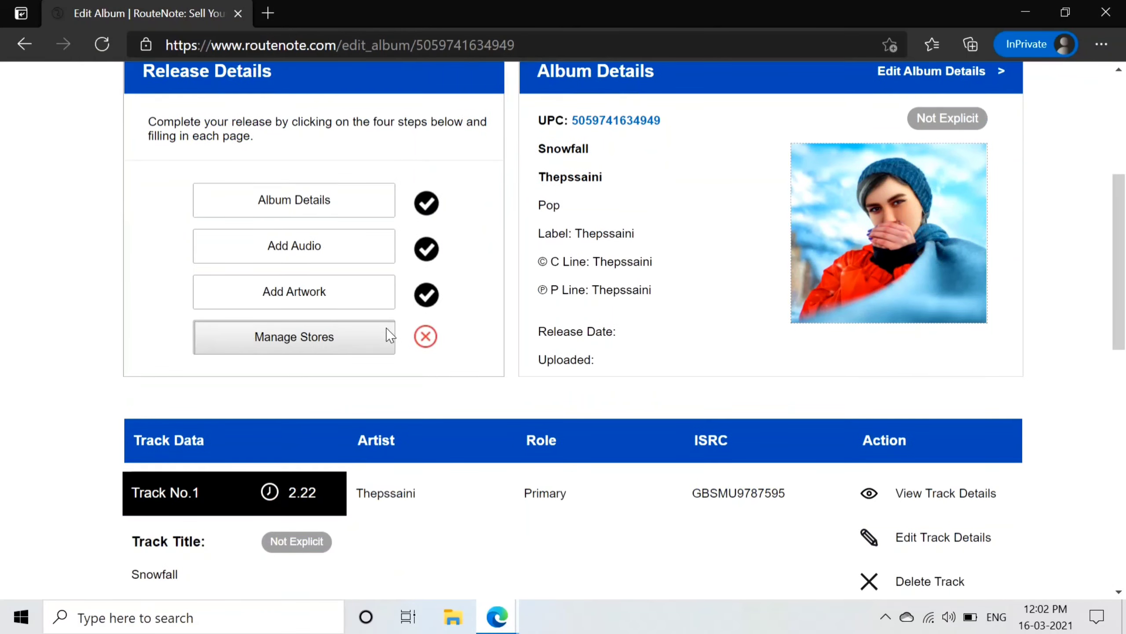
scroll(693, 351, "down", 2)
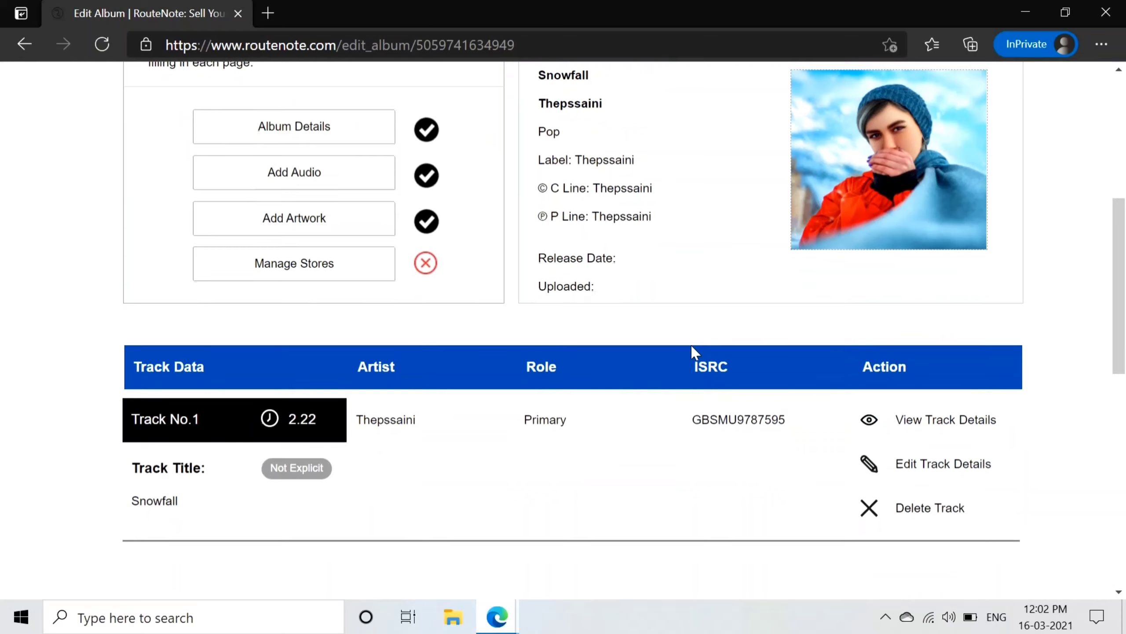
left_click(313, 268)
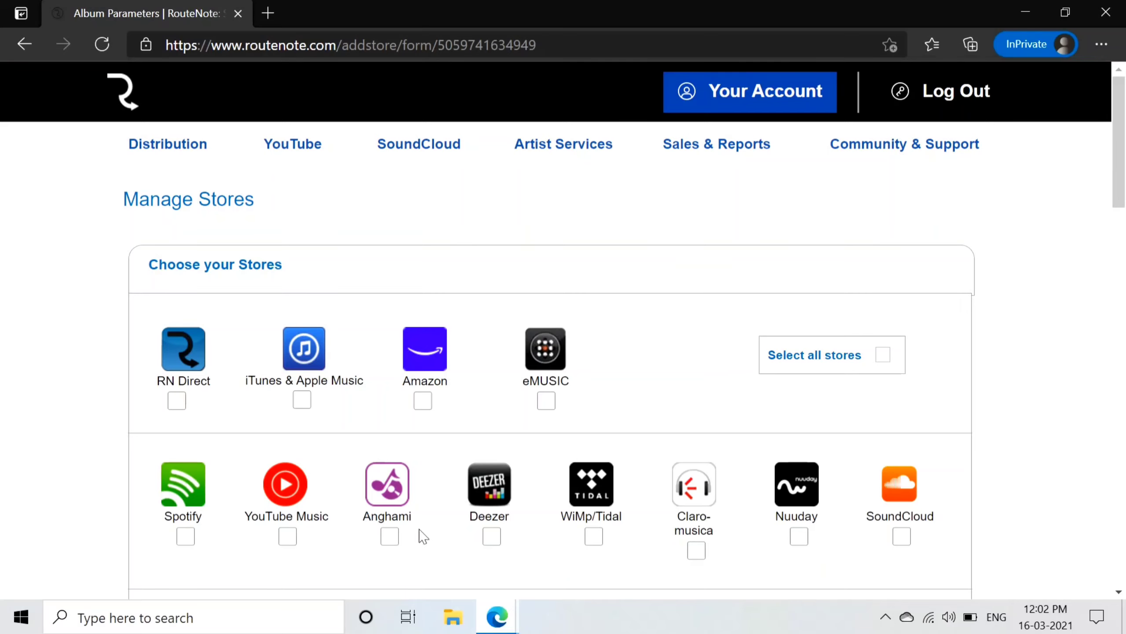
Look through the available stores and select all of them for the Snowfall release.
scroll(423, 536, "down", 2)
scroll(756, 345, "down", 4)
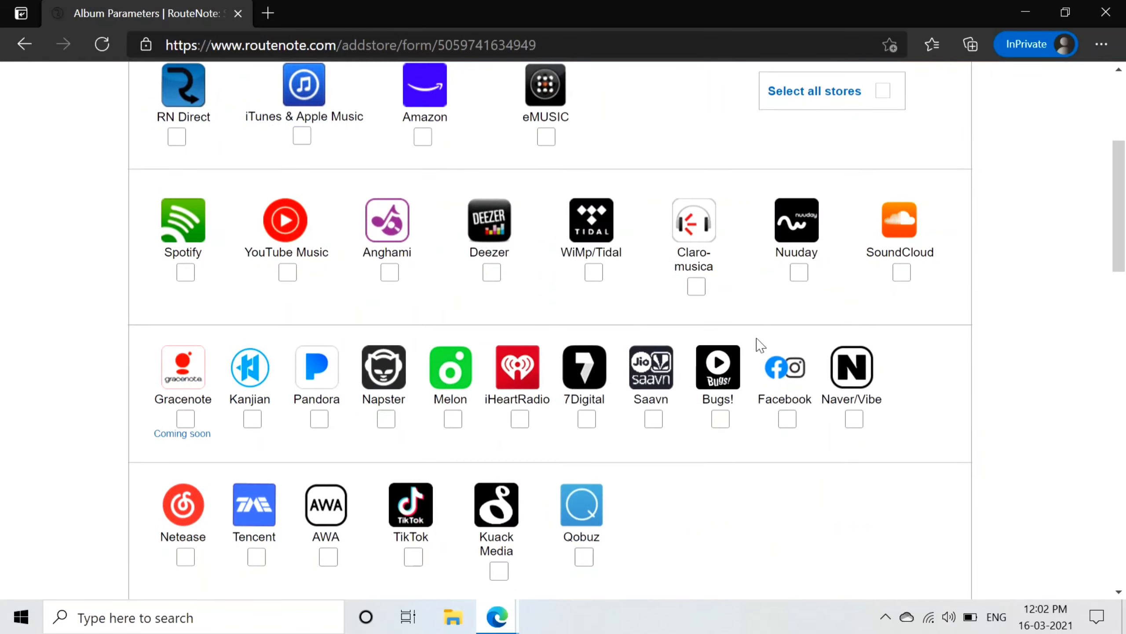
scroll(437, 384, "down", 6)
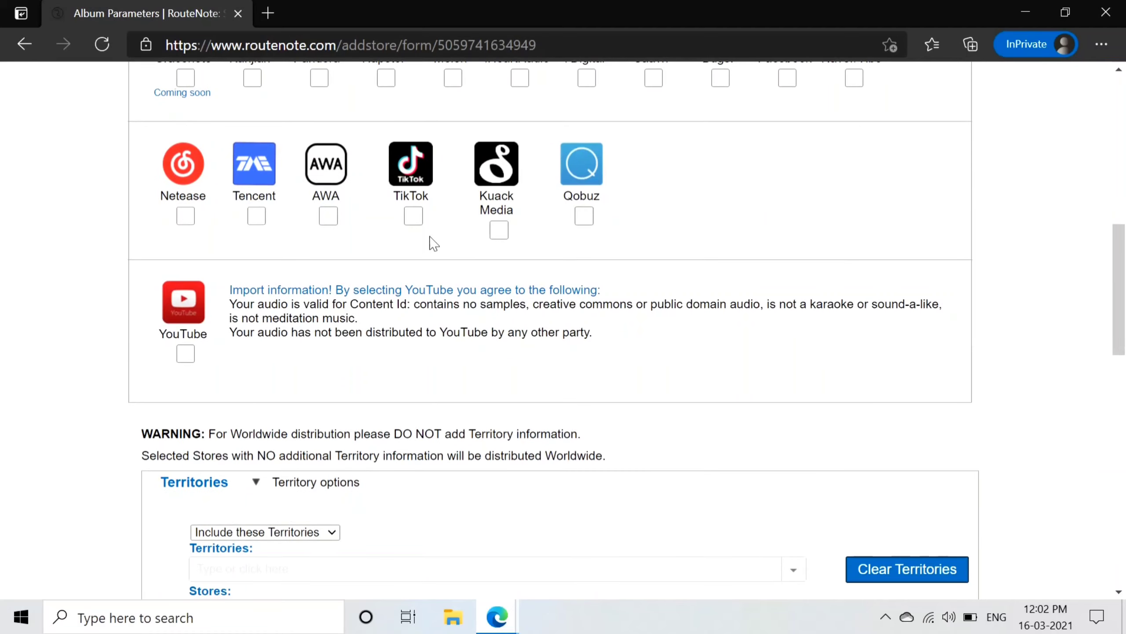
scroll(662, 206, "up", 6)
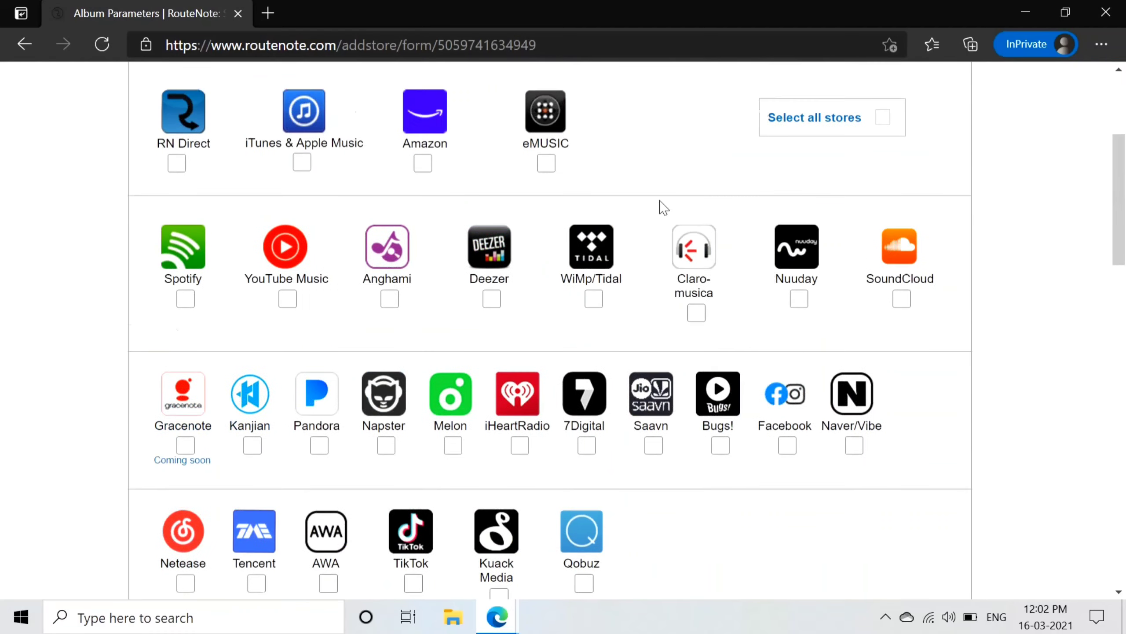
scroll(443, 136, "up", 3)
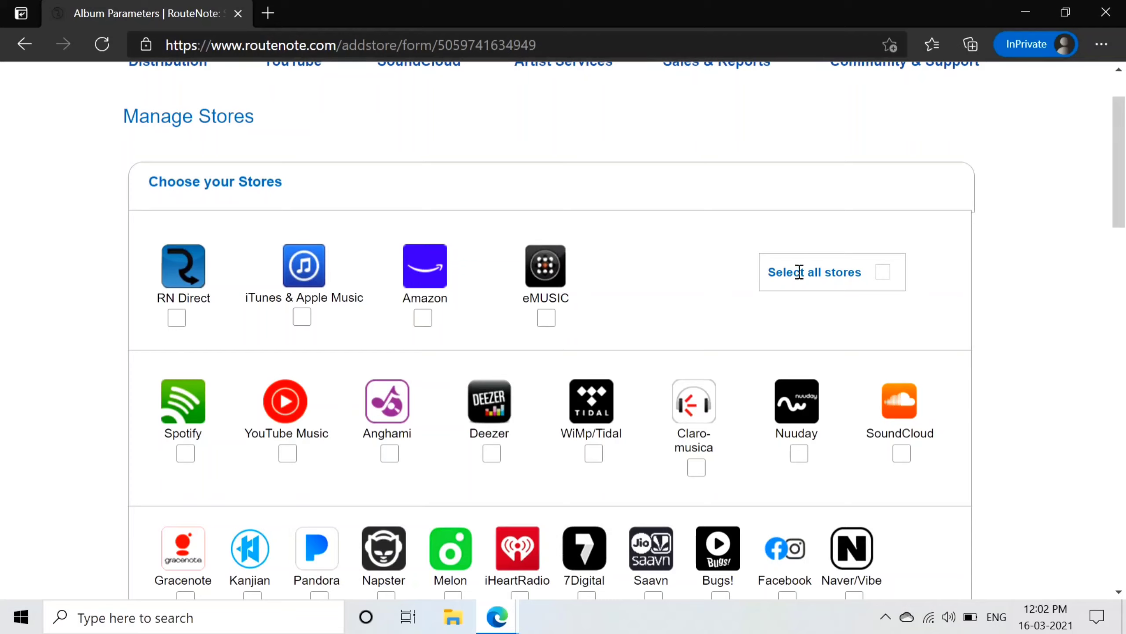
left_click(884, 272)
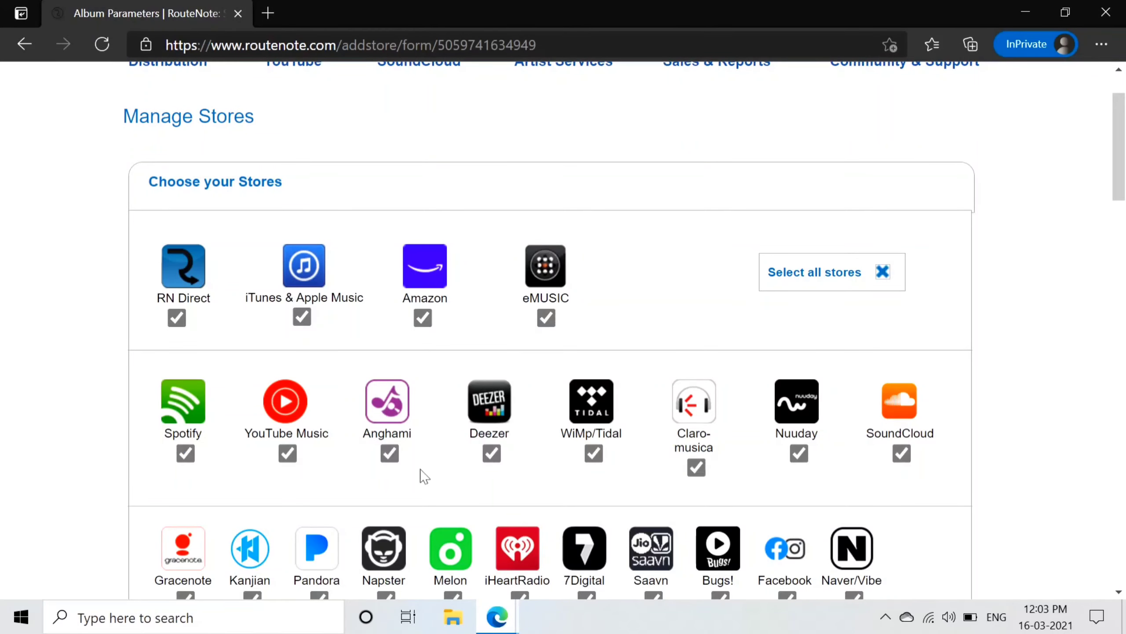
Review the selected stores, the YouTube conditions and the pricing tiers for iTunes, Amazon, GooglePlay, 7Digital, Tencent and Qobuz.
scroll(787, 448, "down", 5)
scroll(788, 453, "down", 4)
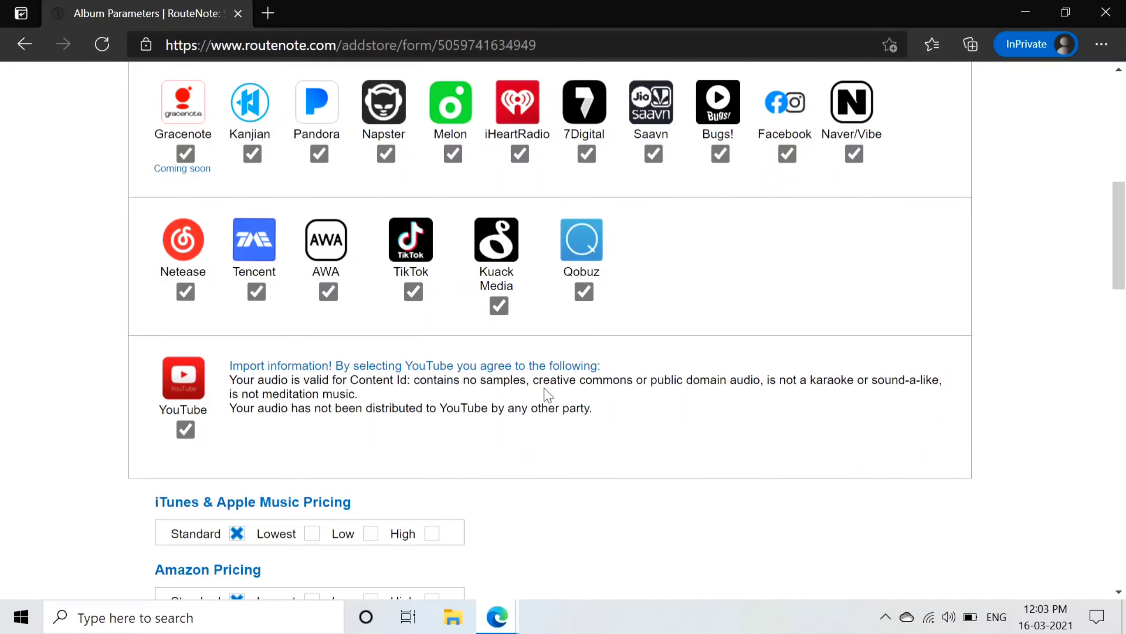
scroll(506, 408, "down", 4)
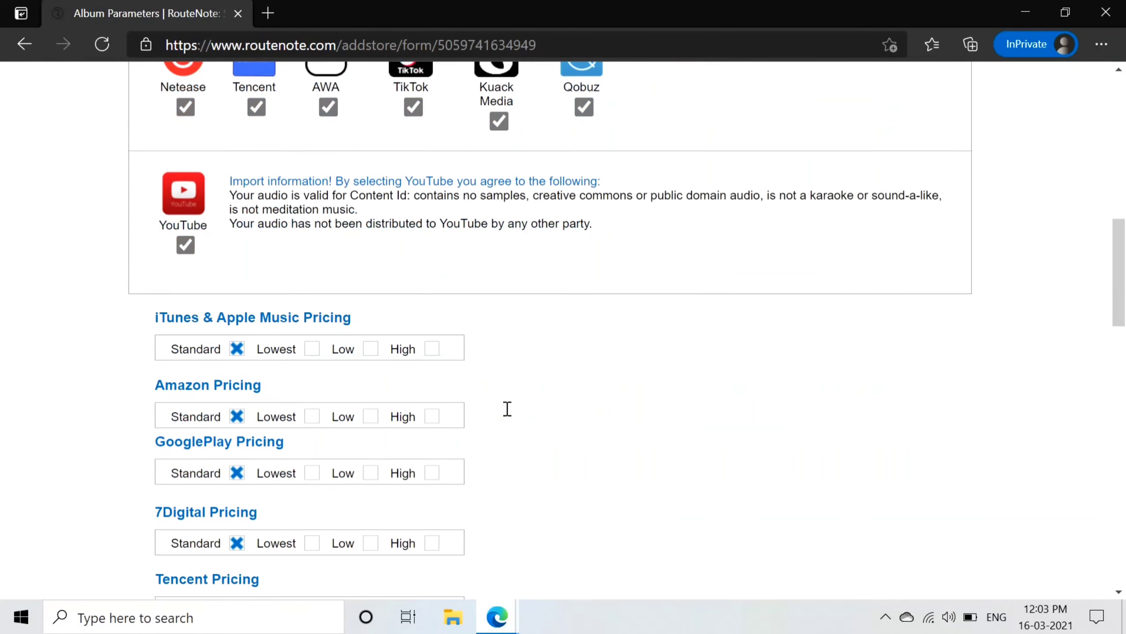
scroll(431, 365, "down", 2)
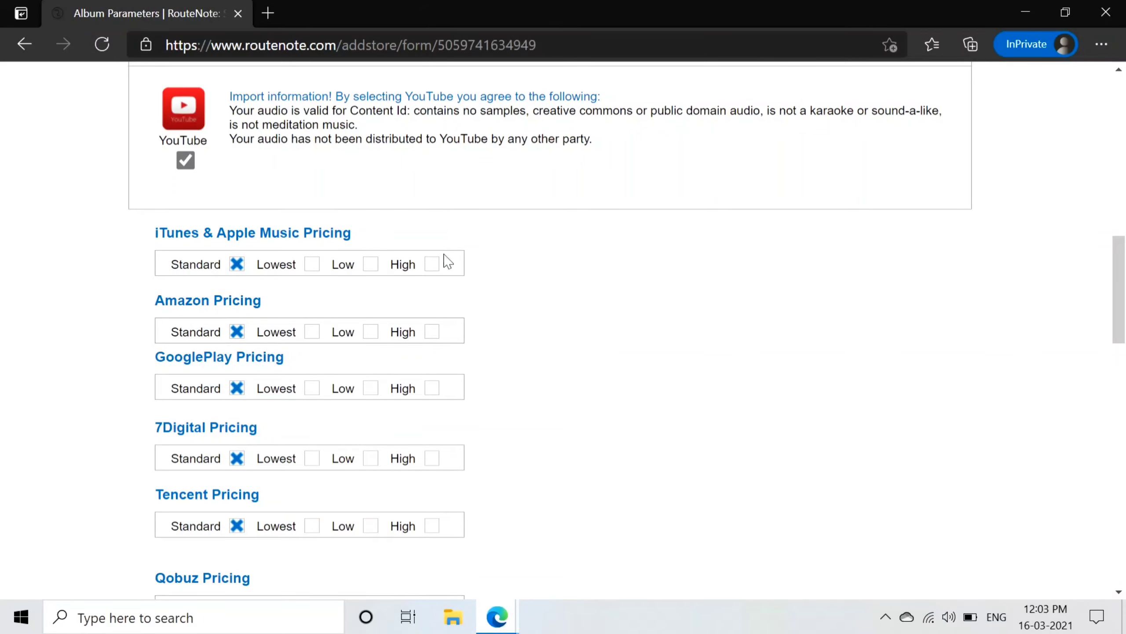
scroll(342, 550, "down", 3)
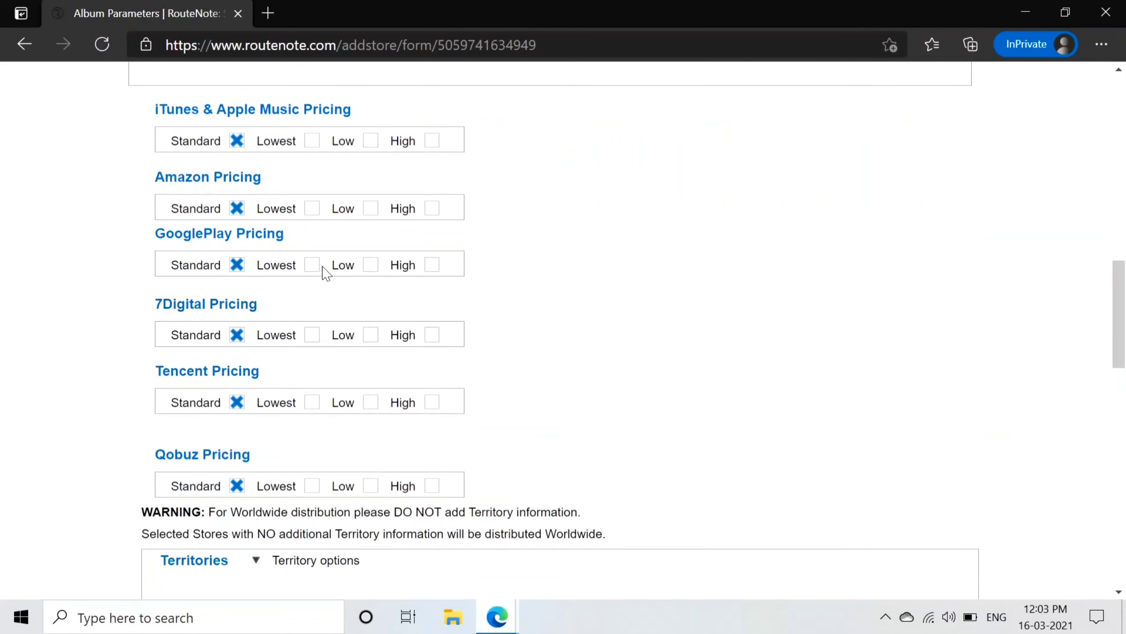
scroll(322, 271, "down", 3)
scroll(289, 371, "up", 2)
scroll(275, 310, "up", 1)
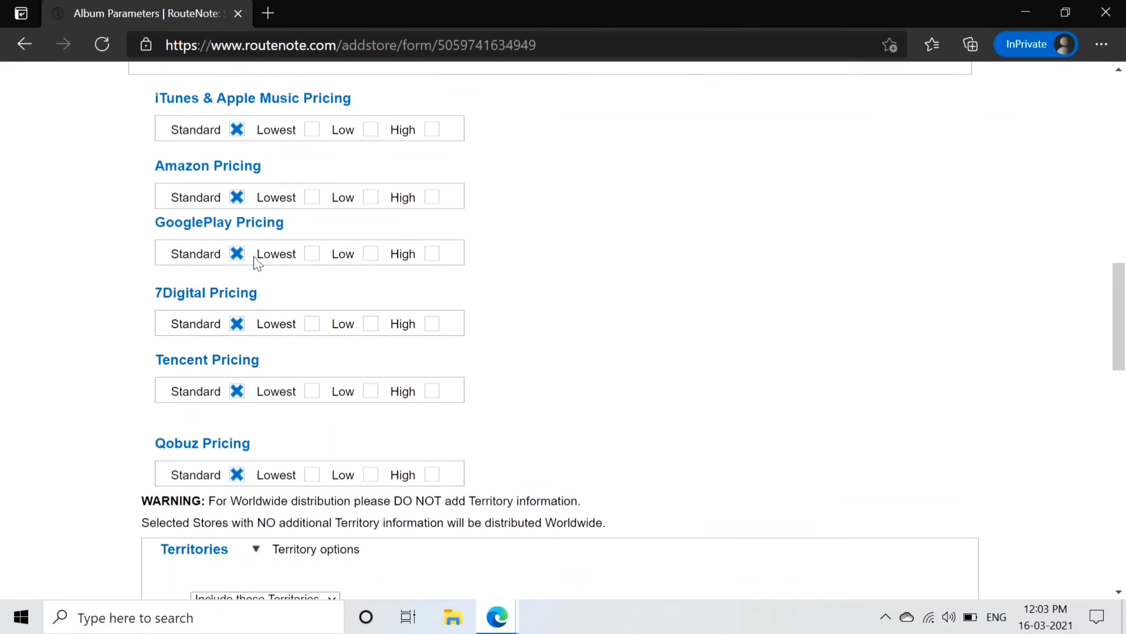
scroll(217, 194, "up", 2)
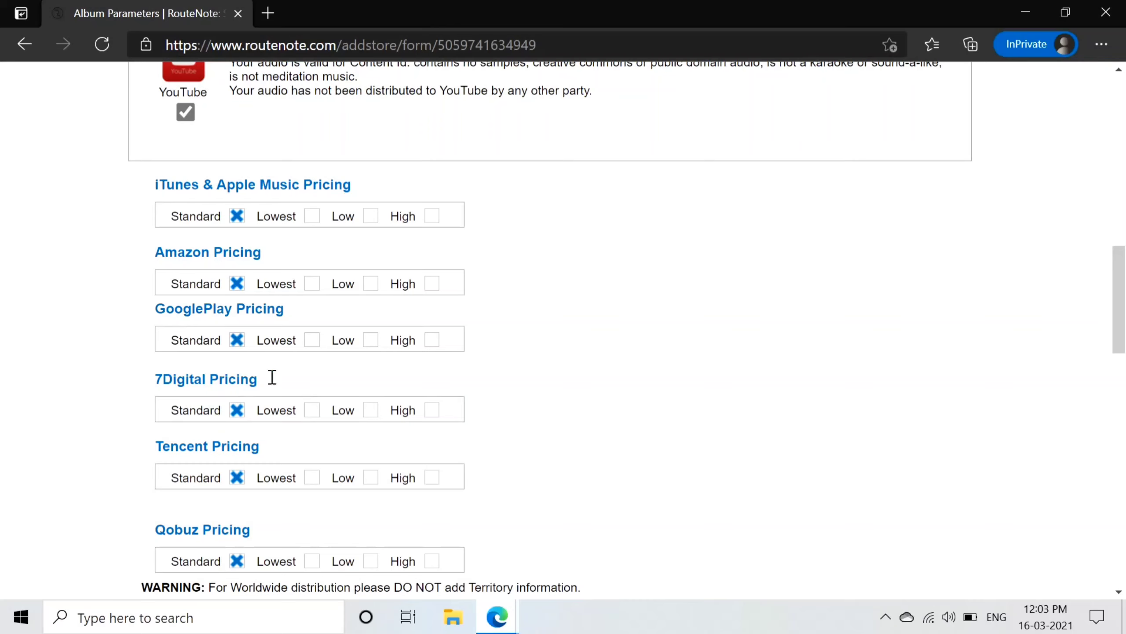
scroll(374, 394, "down", 2)
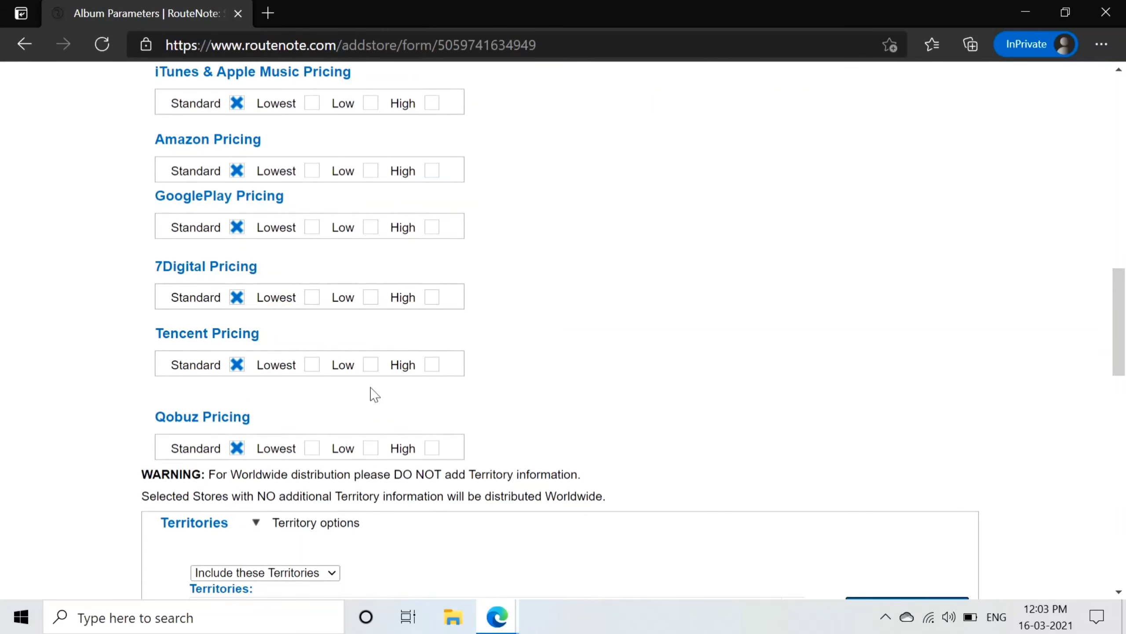
Examine the territory options for the selected stores, including the choice between including and excluding territories.
scroll(374, 394, "down", 5)
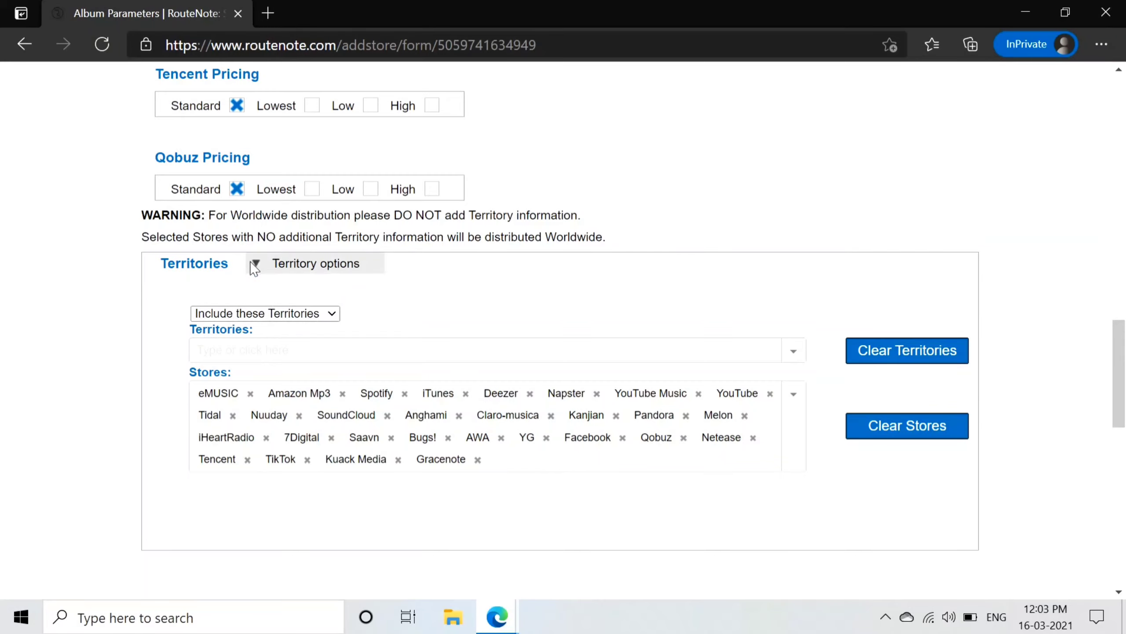
left_click(328, 265)
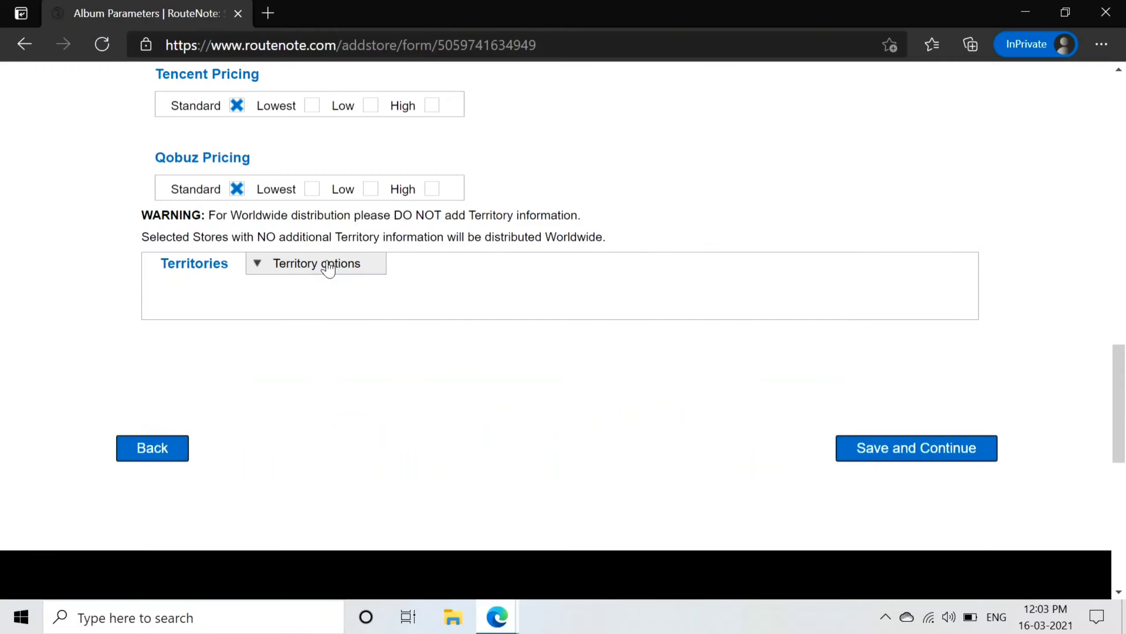
left_click(328, 265)
left_click(268, 314)
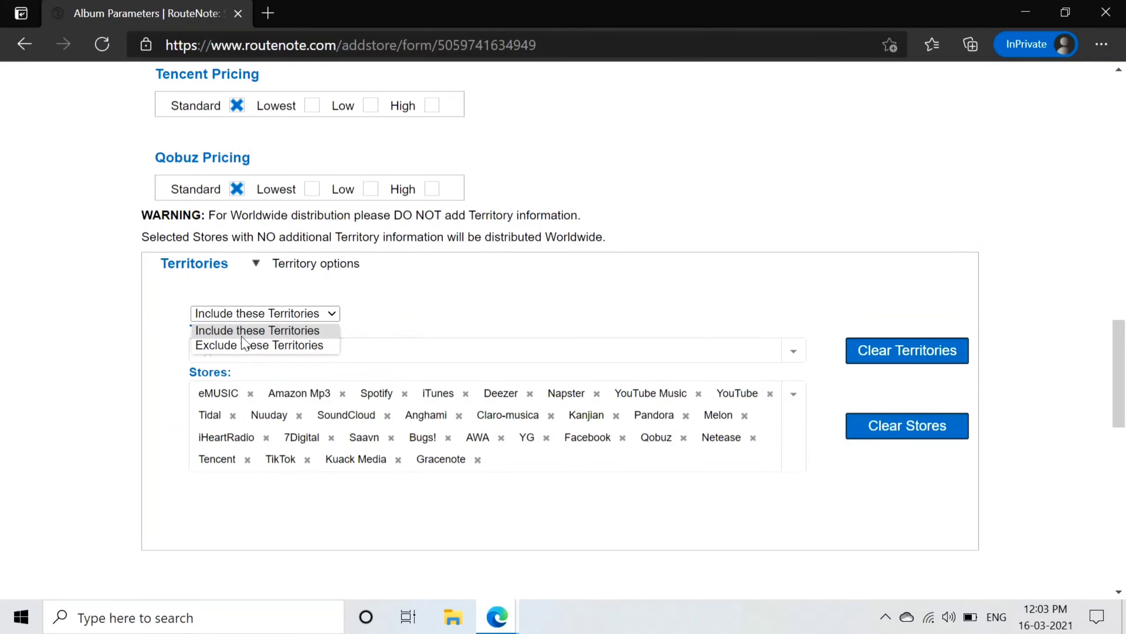
left_click(549, 268)
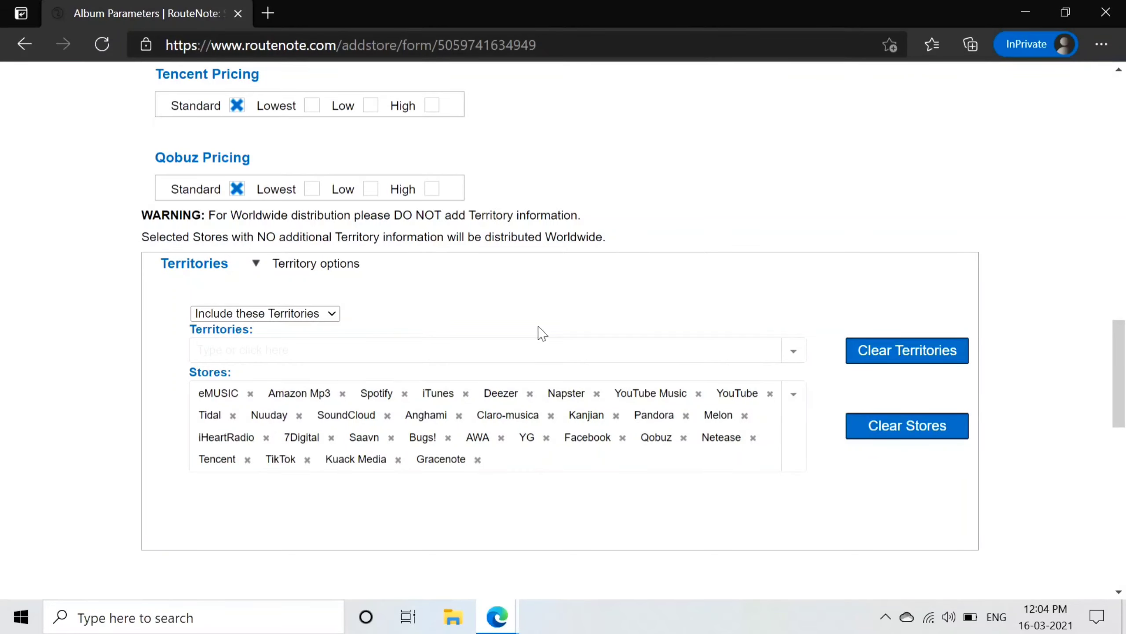
Recheck the selected stores, then save the store settings without adding any territories and continue.
scroll(542, 333, "up", 15)
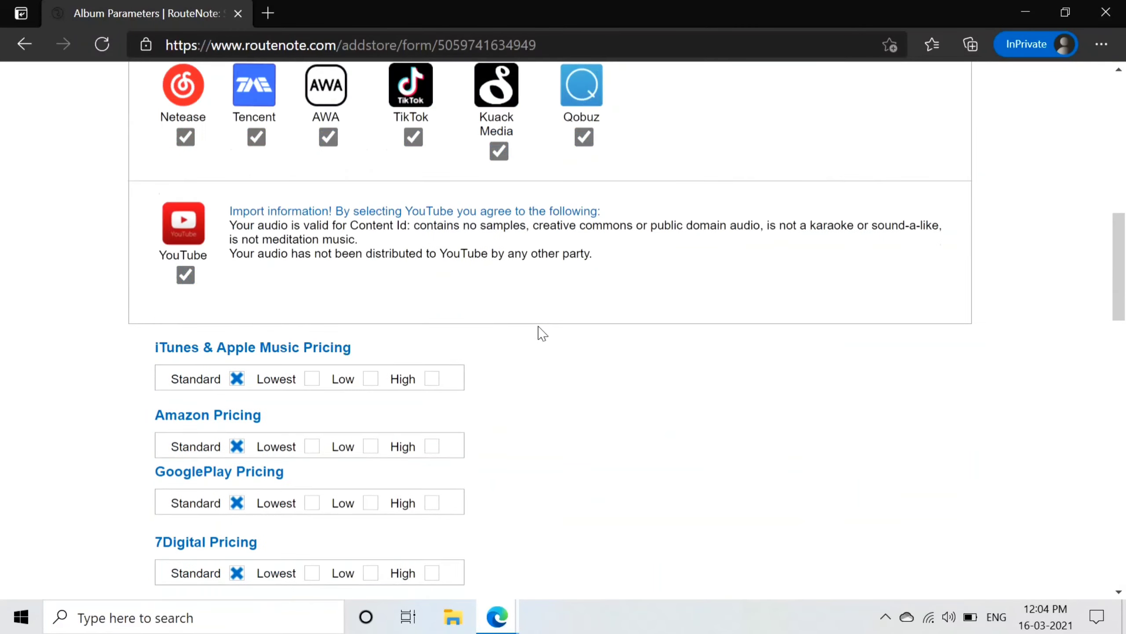
scroll(542, 334, "up", 5)
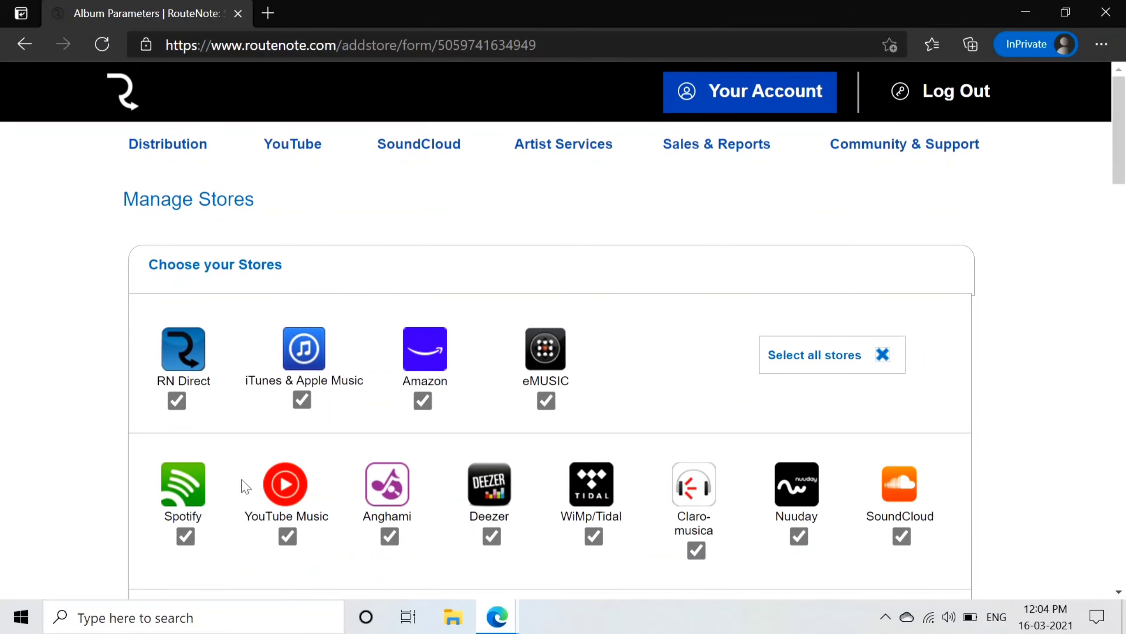
scroll(271, 302, "down", 15)
scroll(274, 305, "down", 12)
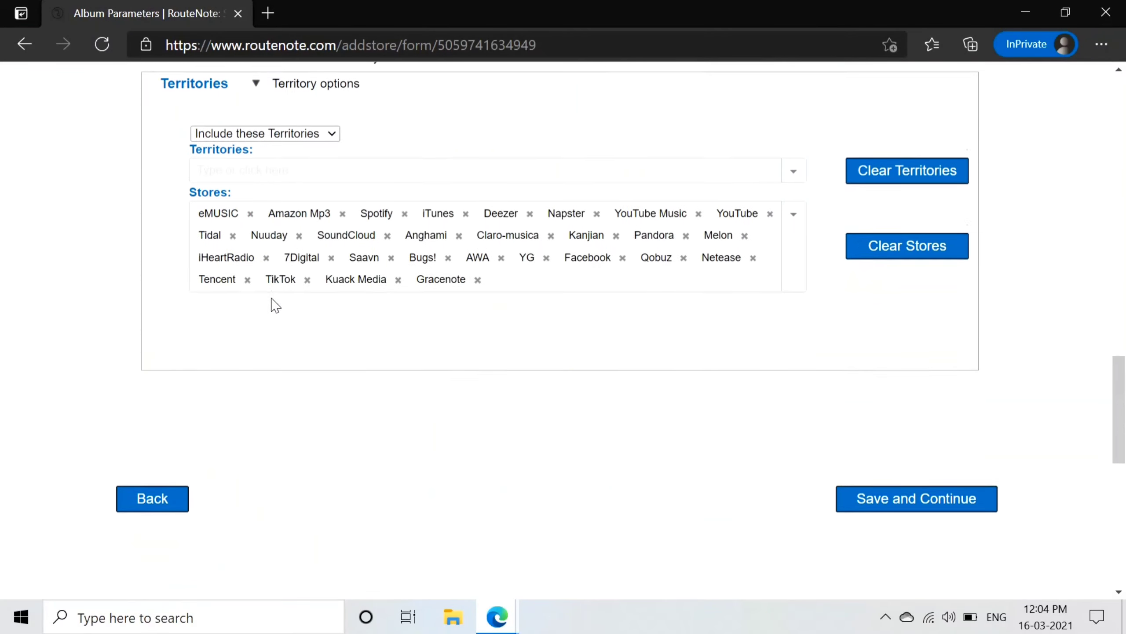
left_click(916, 467)
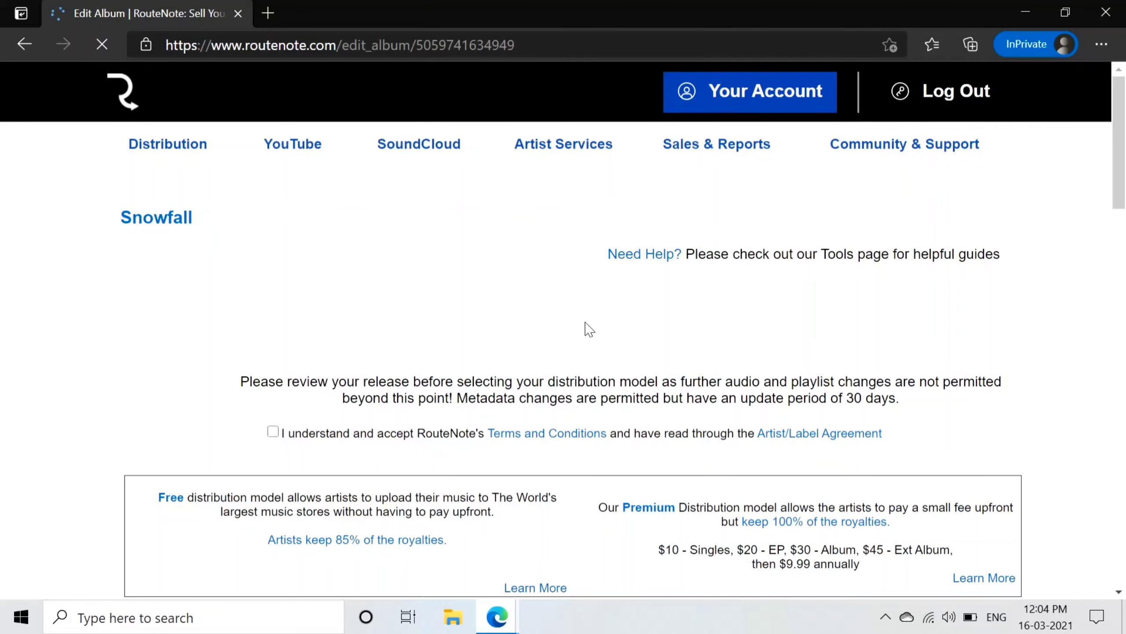
Compare the Free and Premium distribution models, including their royalty shares, upfront prices and annual fee.
scroll(641, 368, "down", 2)
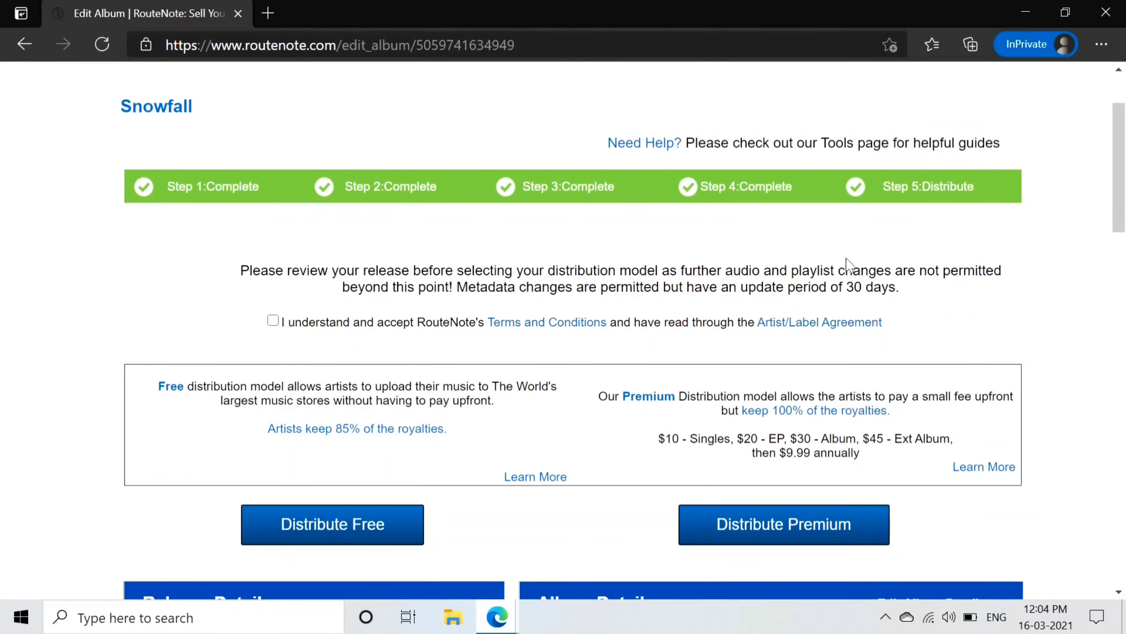
scroll(583, 362, "down", 2)
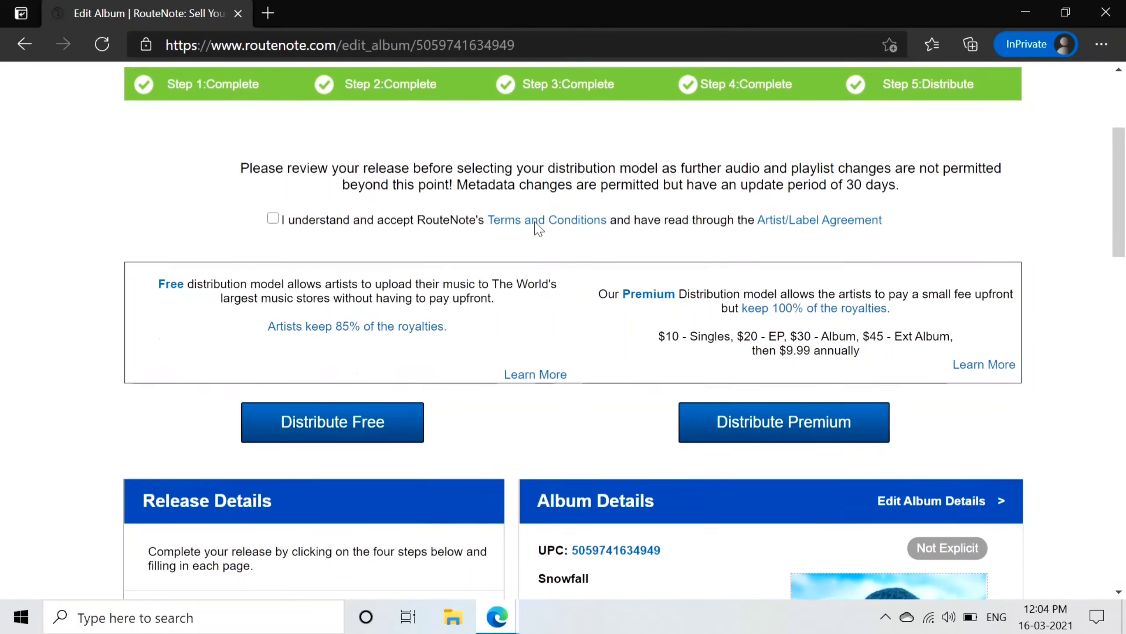
scroll(537, 227, "up", 2)
scroll(616, 313, "down", 3)
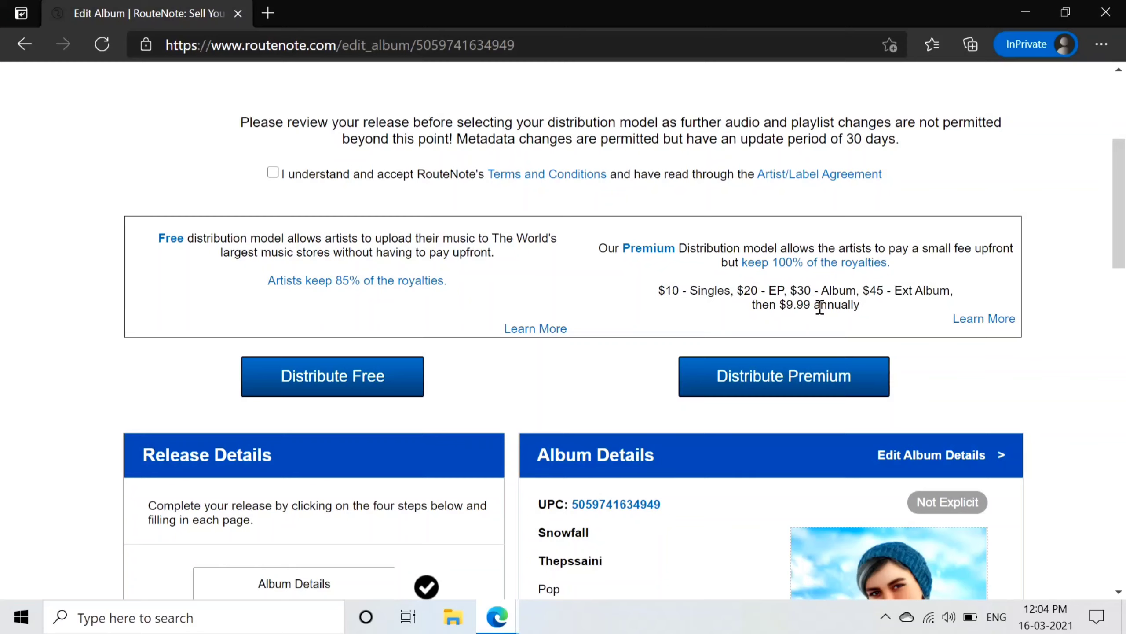
double_click(849, 302)
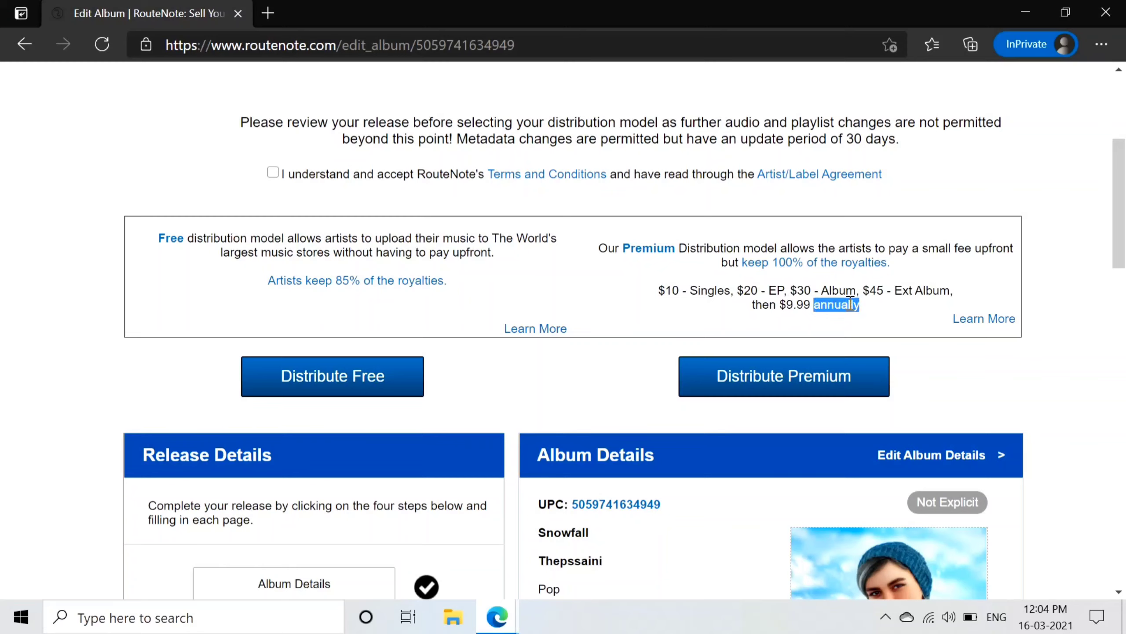
double_click(799, 304)
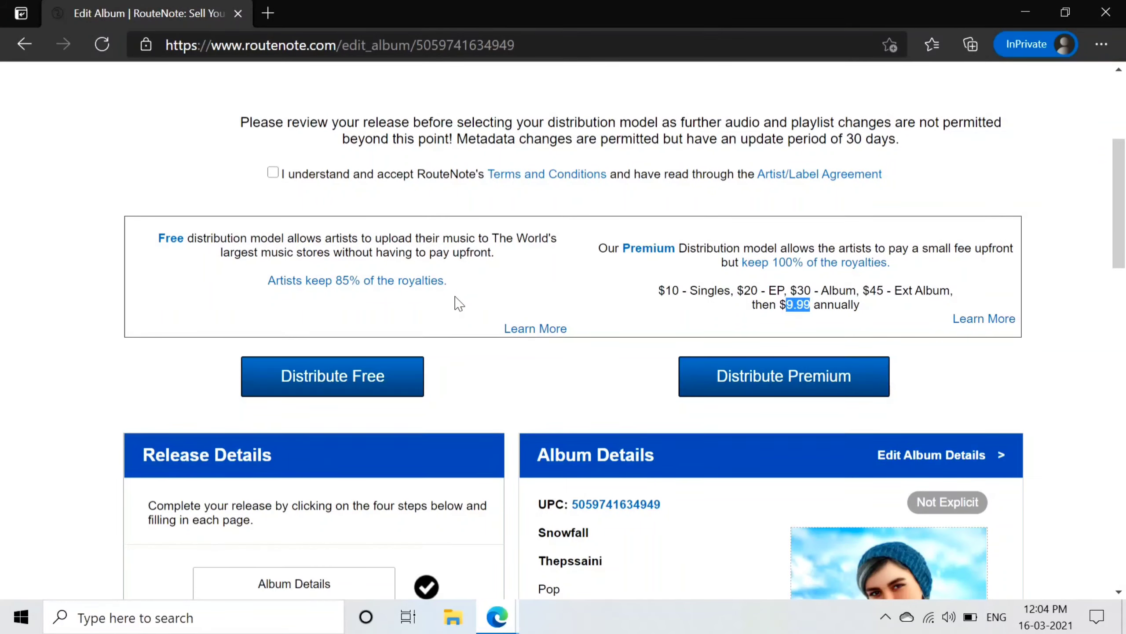
Review the Snowfall release overview: completed release steps, album details, selected stores and track data.
scroll(459, 304, "down", 7)
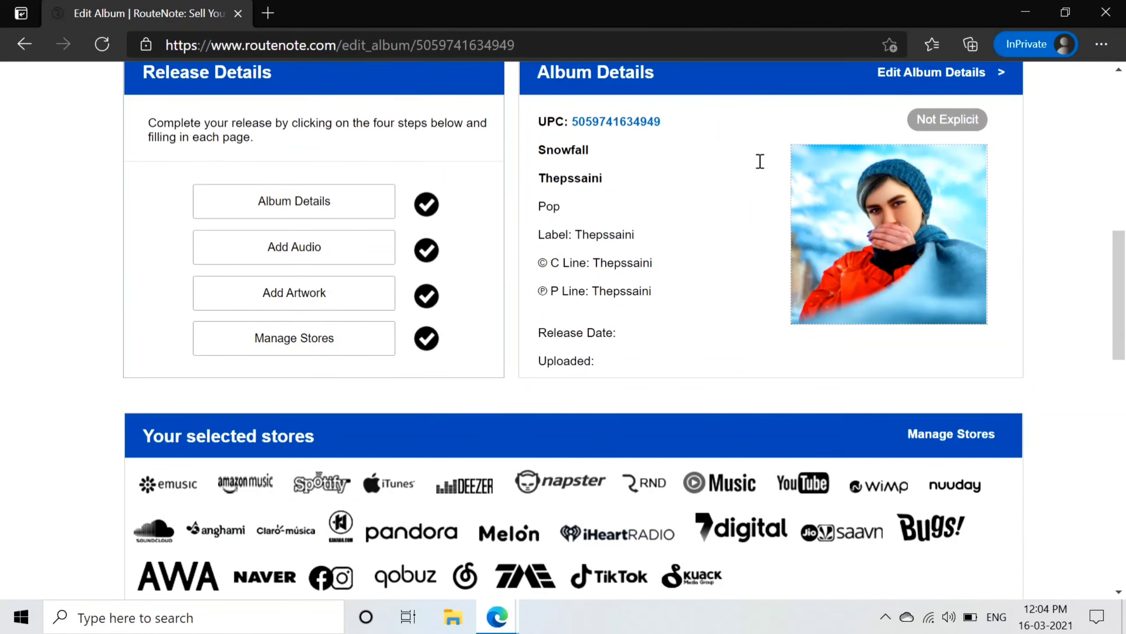
scroll(675, 224, "up", 2)
scroll(833, 352, "down", 6)
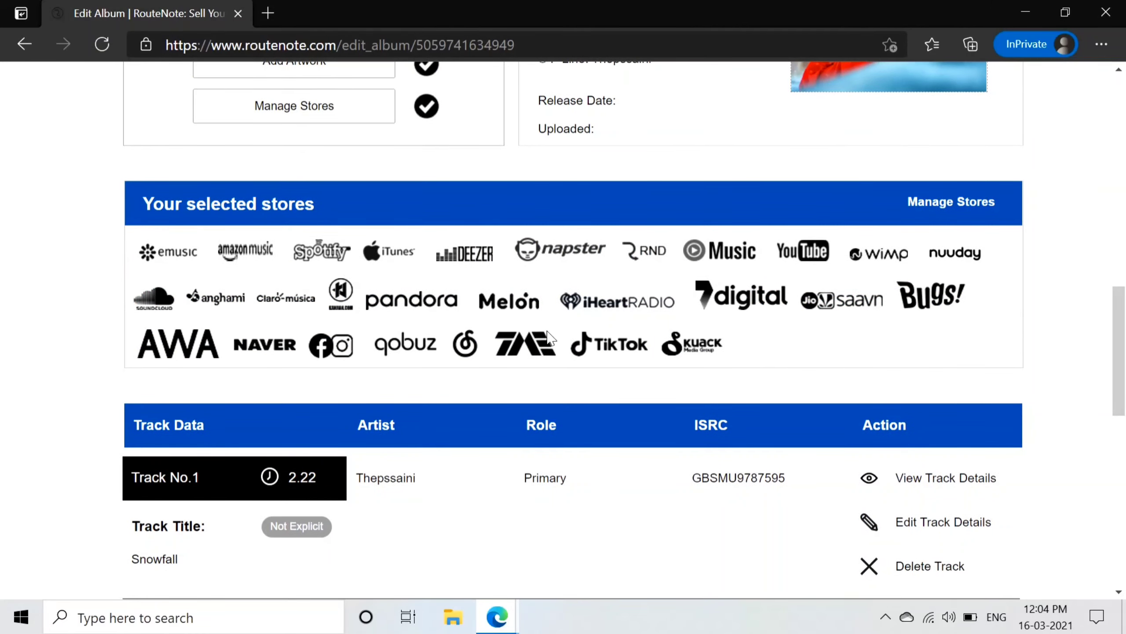
scroll(550, 339, "down", 1)
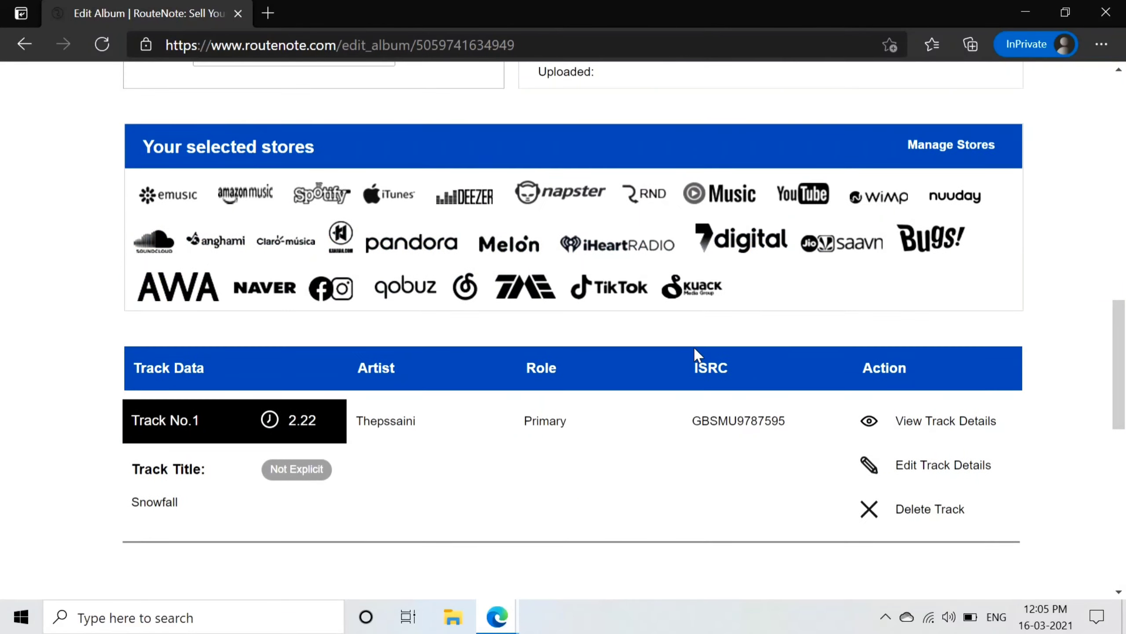
scroll(695, 354, "up", 10)
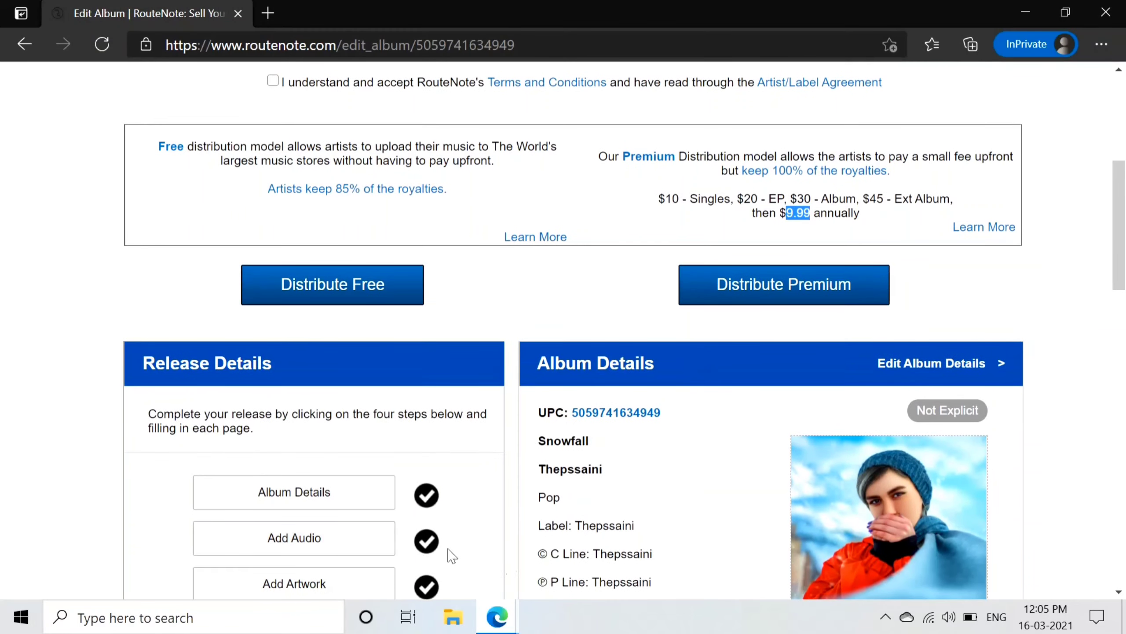
scroll(555, 433, "down", 1)
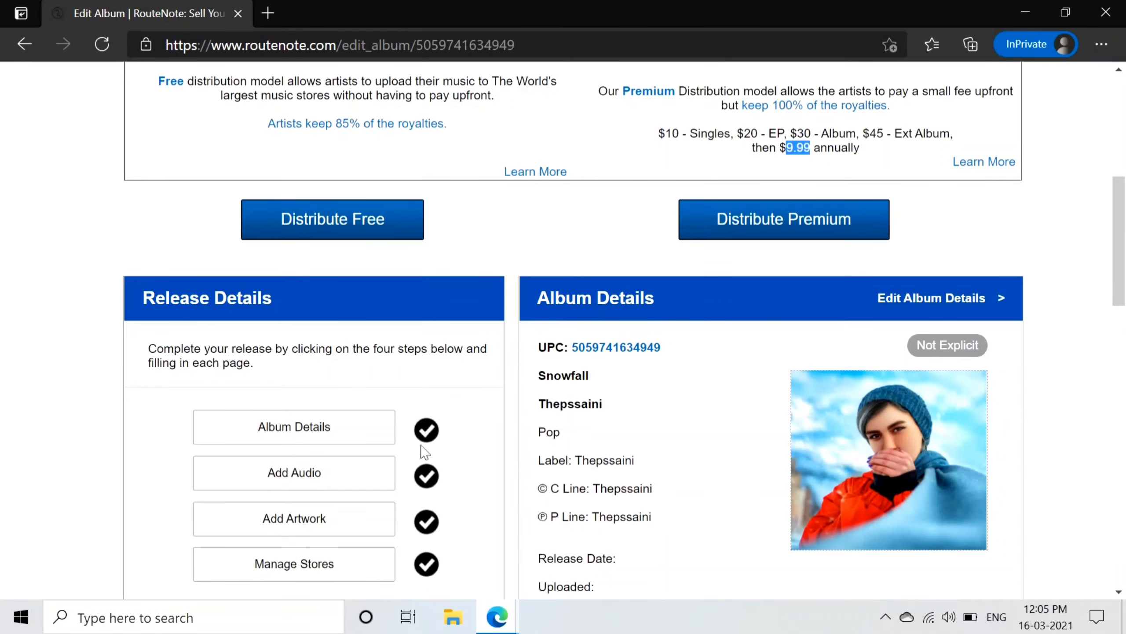
scroll(517, 326, "up", 2)
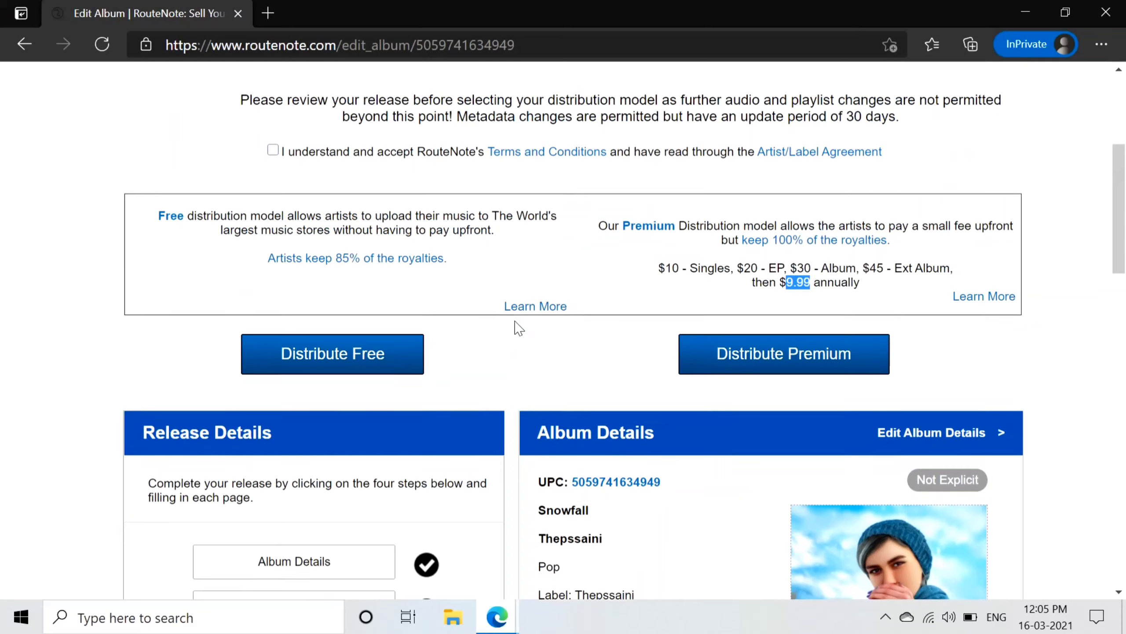
scroll(433, 317, "up", 2)
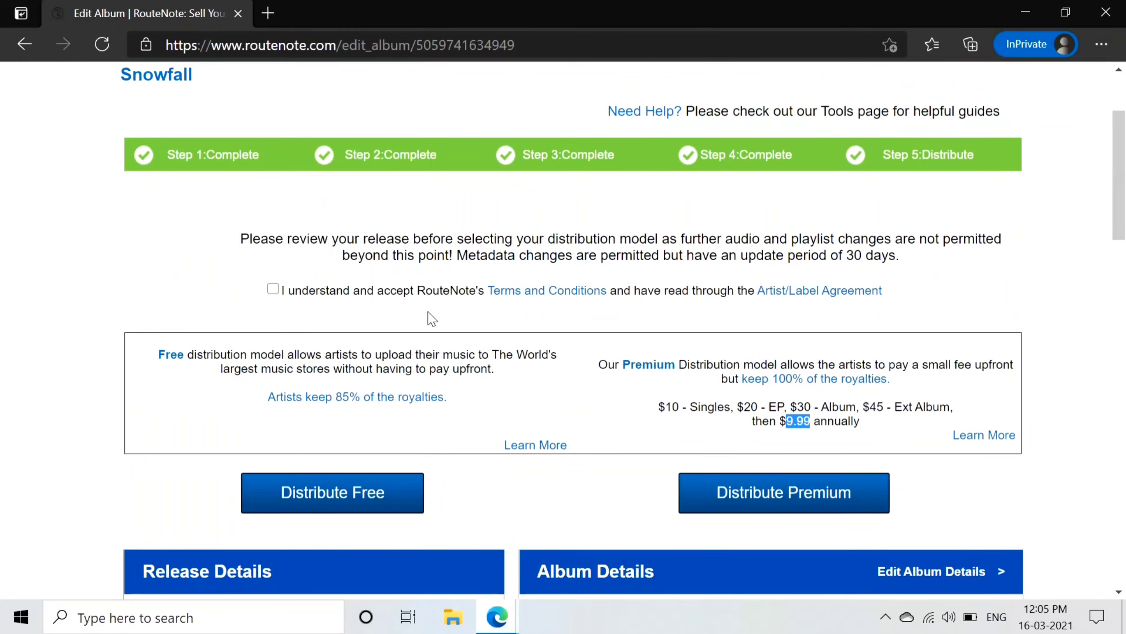
Accept RouteNote's Terms and Conditions and submit the Snowfall release under the Free distribution model.
left_click(273, 292)
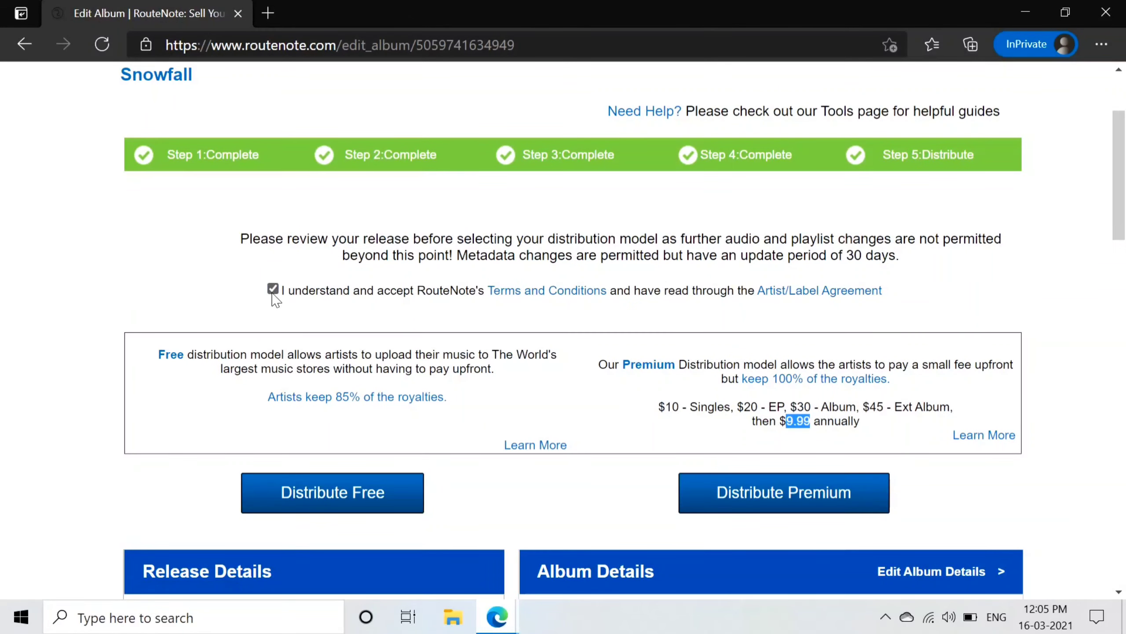
left_click(320, 497)
left_click(647, 390)
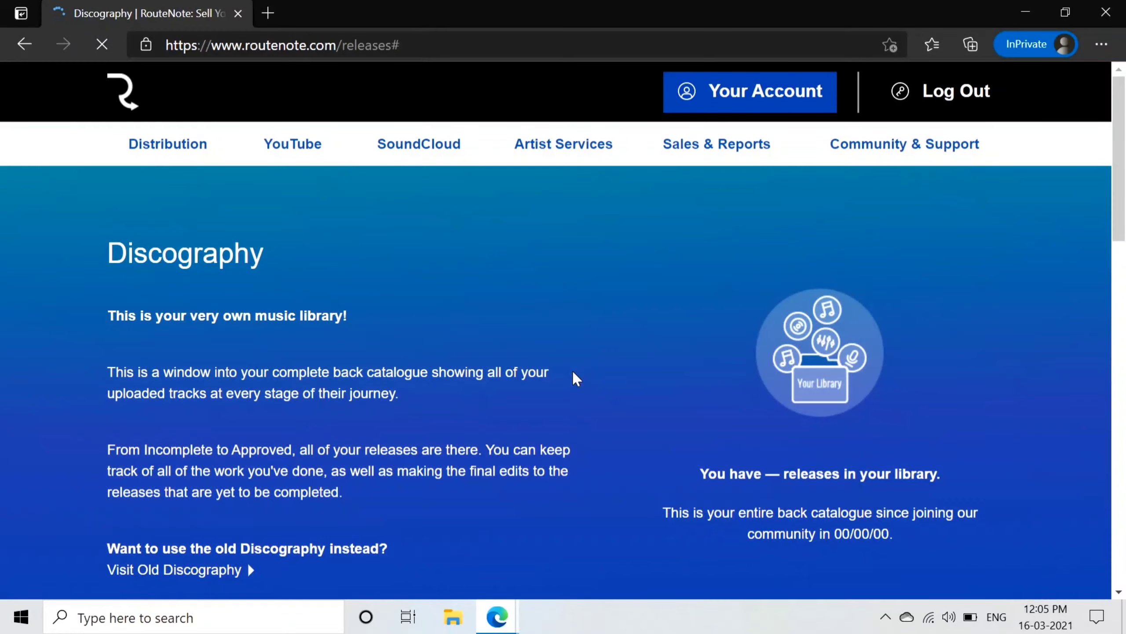
Show the discography's In Review releases and check the Snowfall entry.
scroll(573, 373, "down", 10)
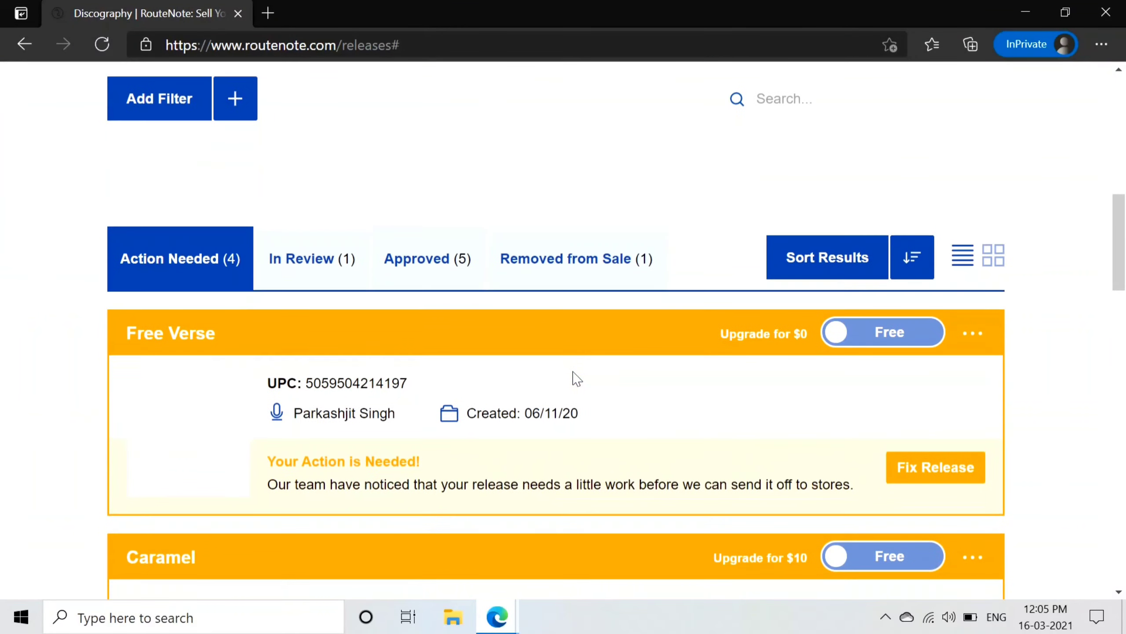
scroll(643, 320, "down", 2)
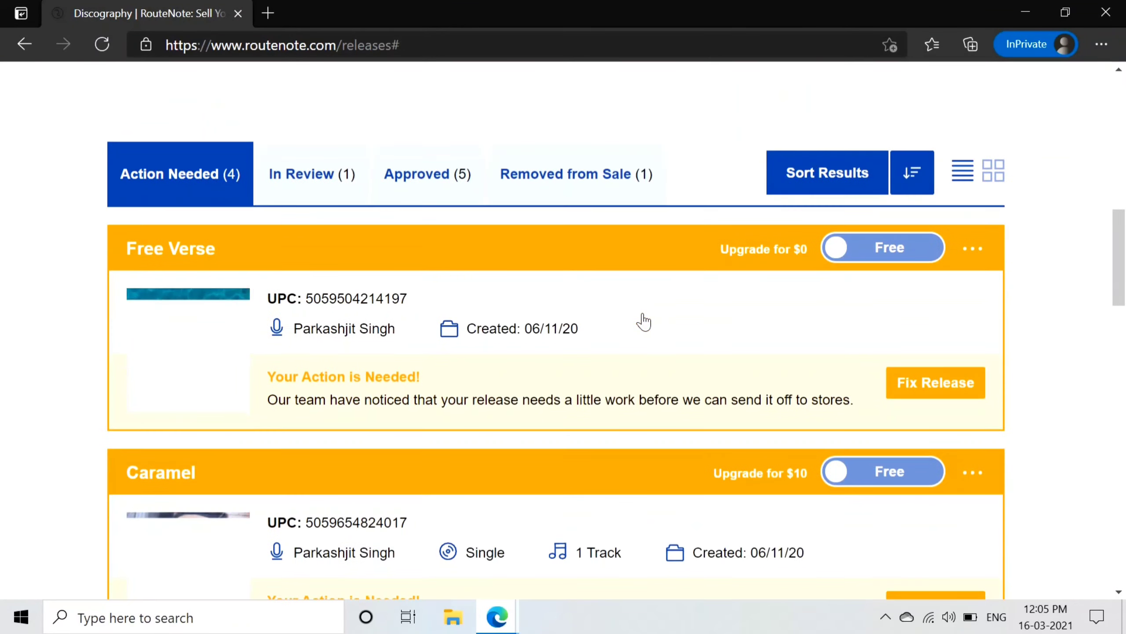
left_click(280, 195)
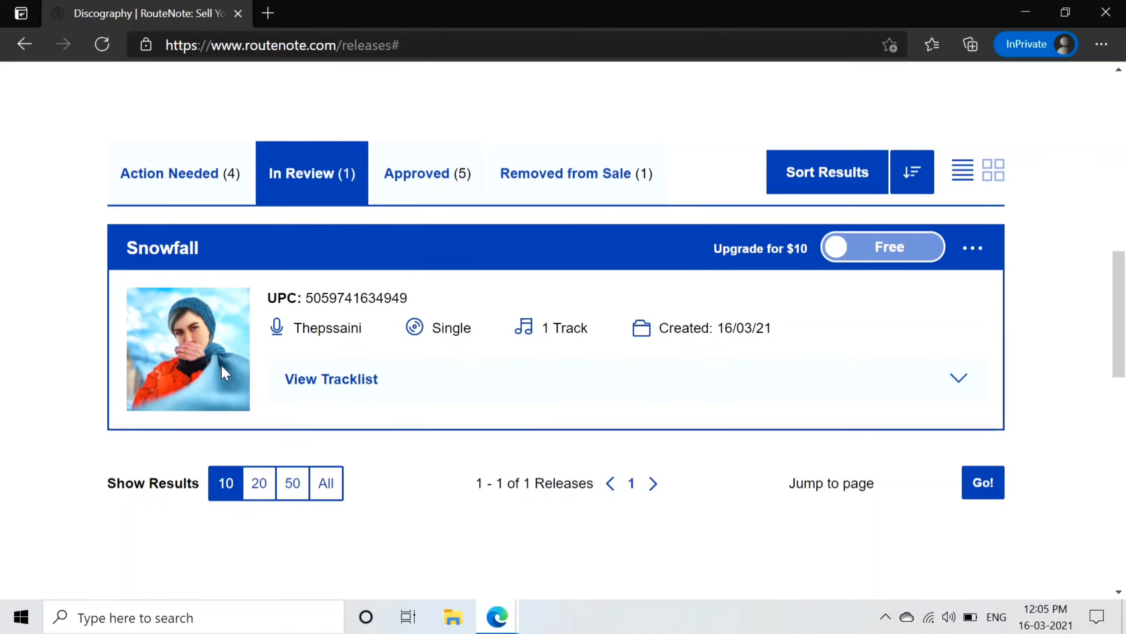
scroll(548, 289, "down", 1)
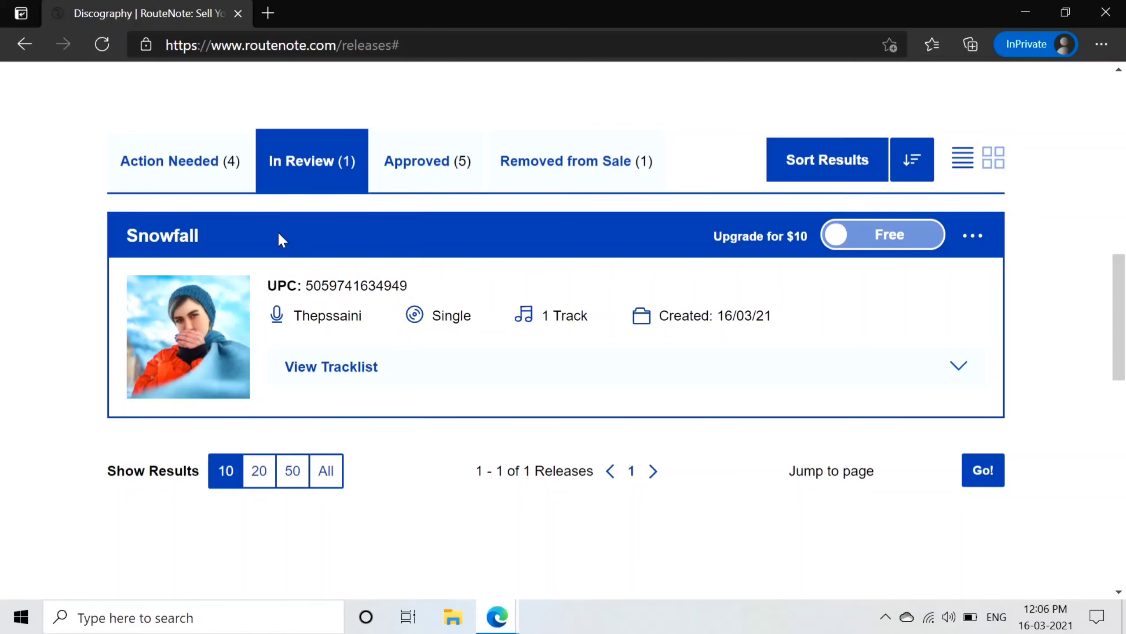
scroll(278, 235, "up", 3)
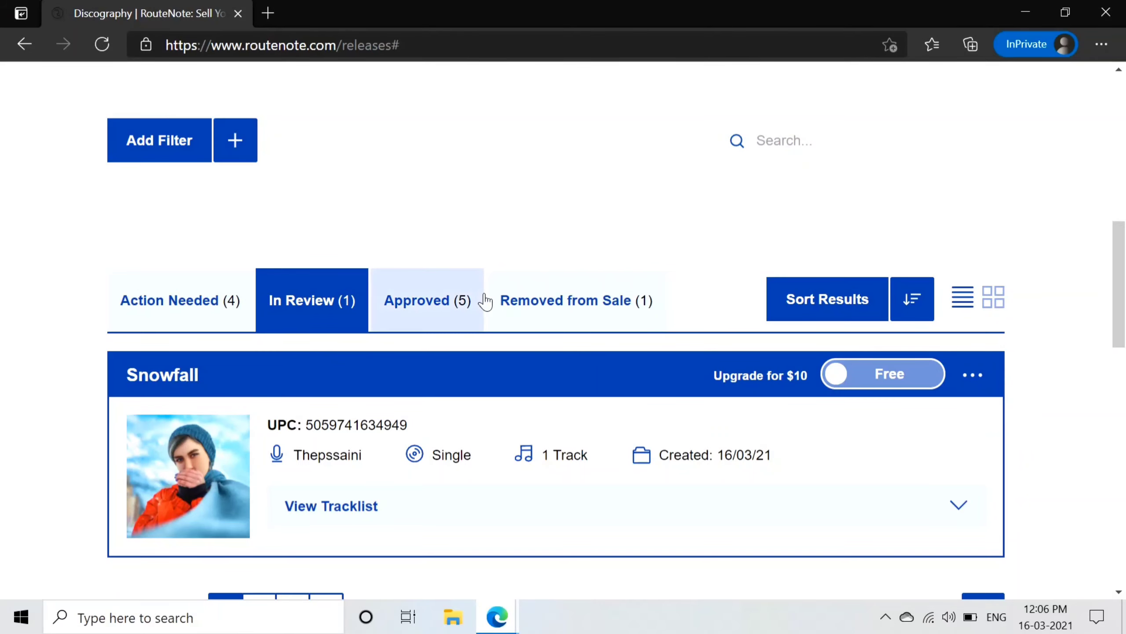
scroll(380, 488, "down", 3)
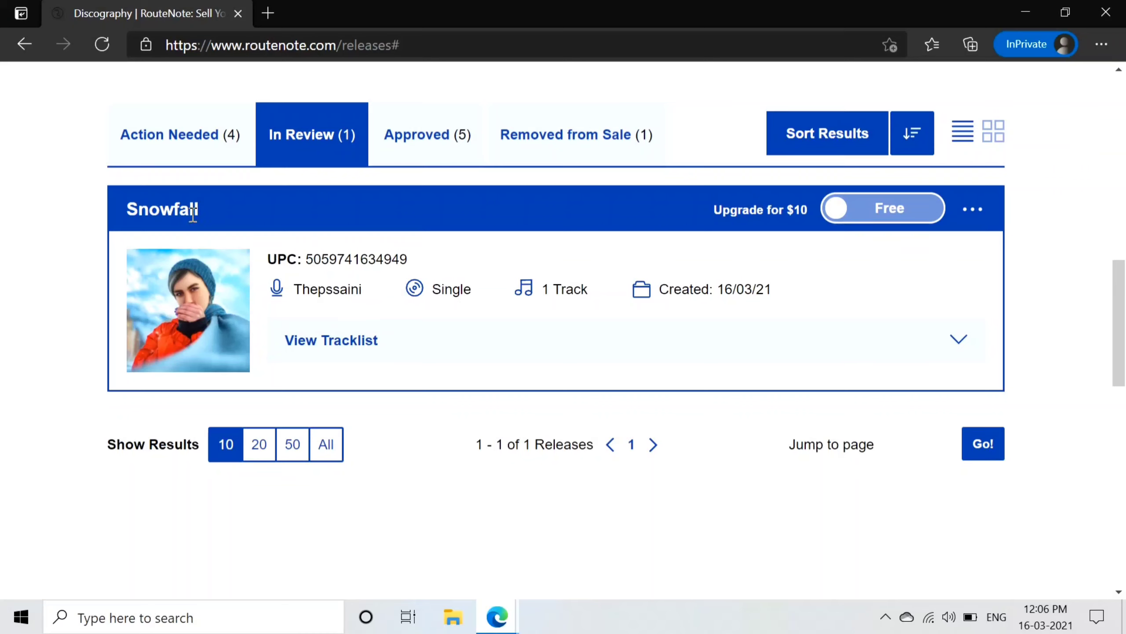
scroll(284, 372, "up", 2)
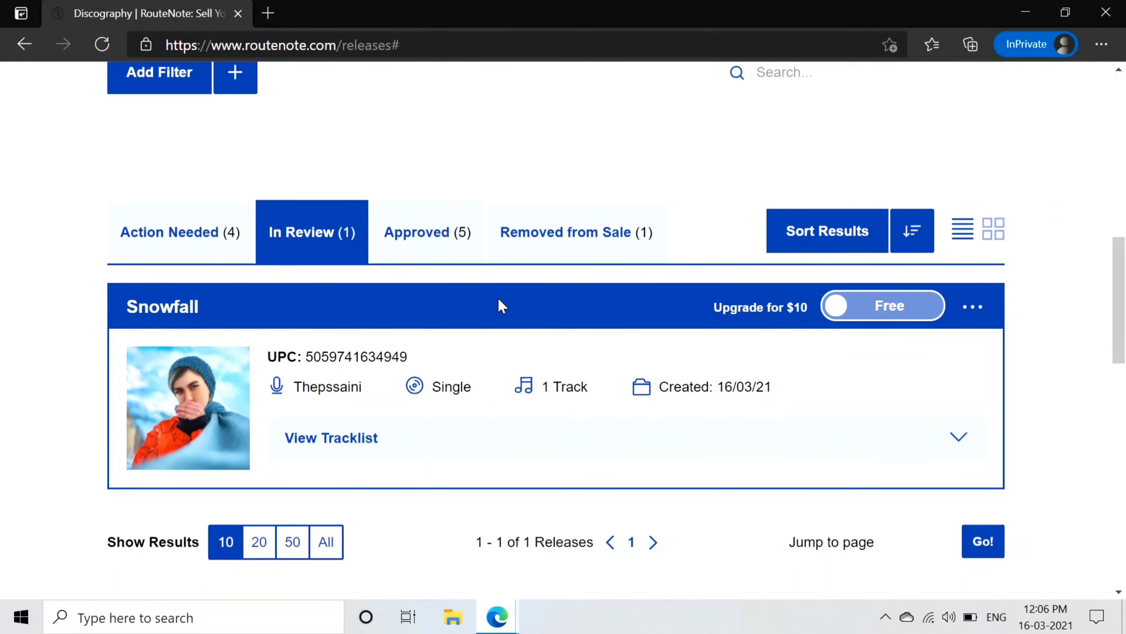
Open RouteNote's YouTube Network page and read the instructions on how to join.
scroll(498, 300, "up", 3)
scroll(498, 299, "up", 10)
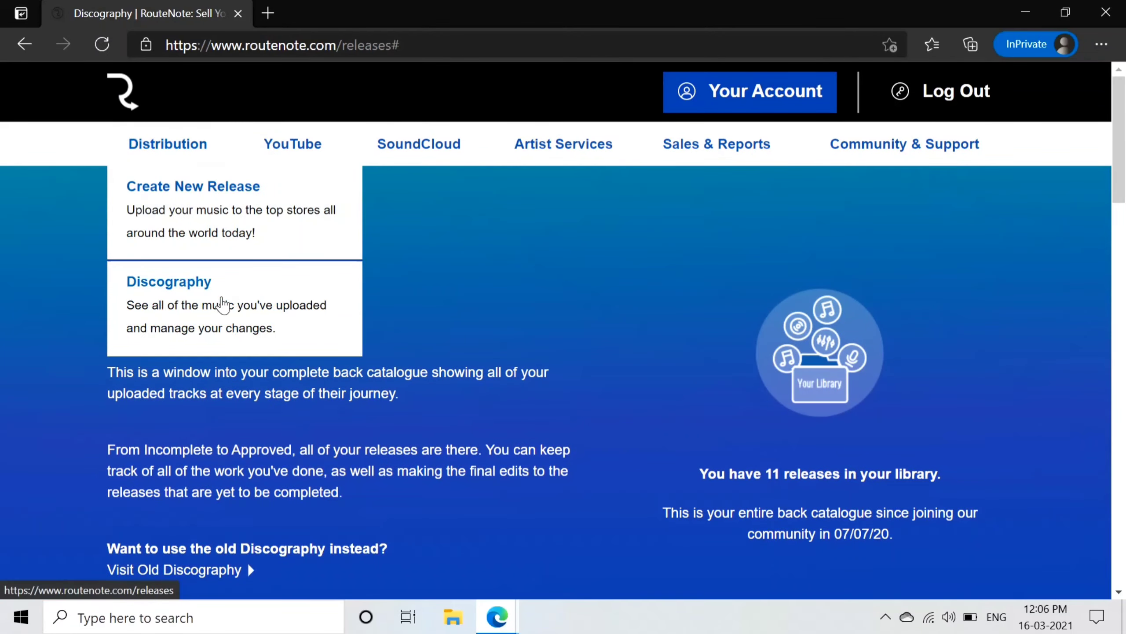
mouse_move(304, 171)
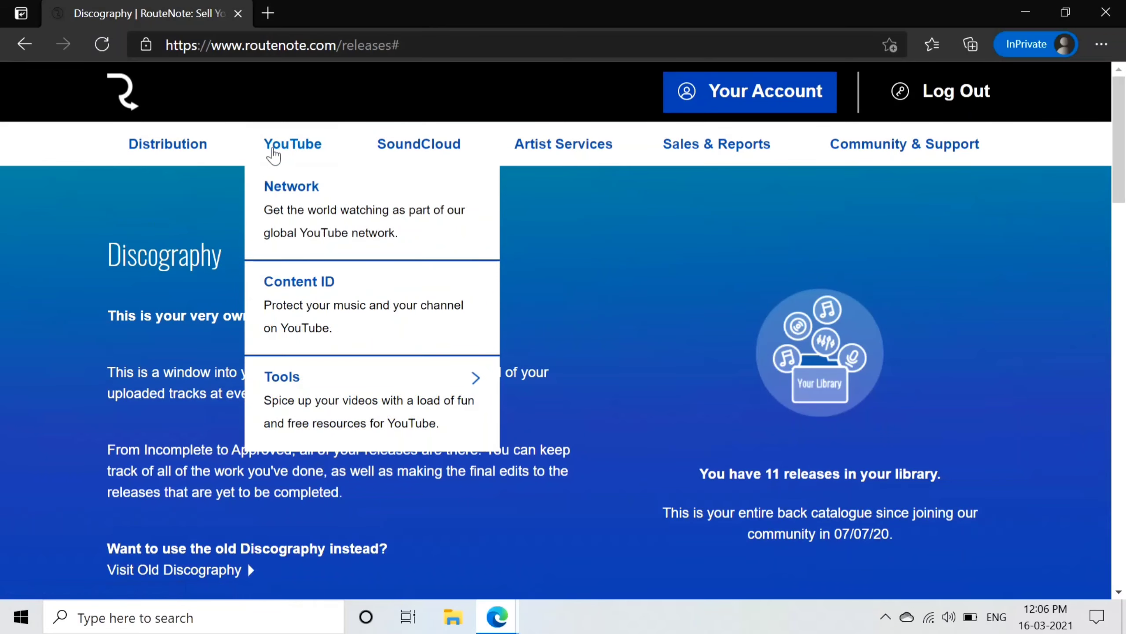
left_click(266, 211)
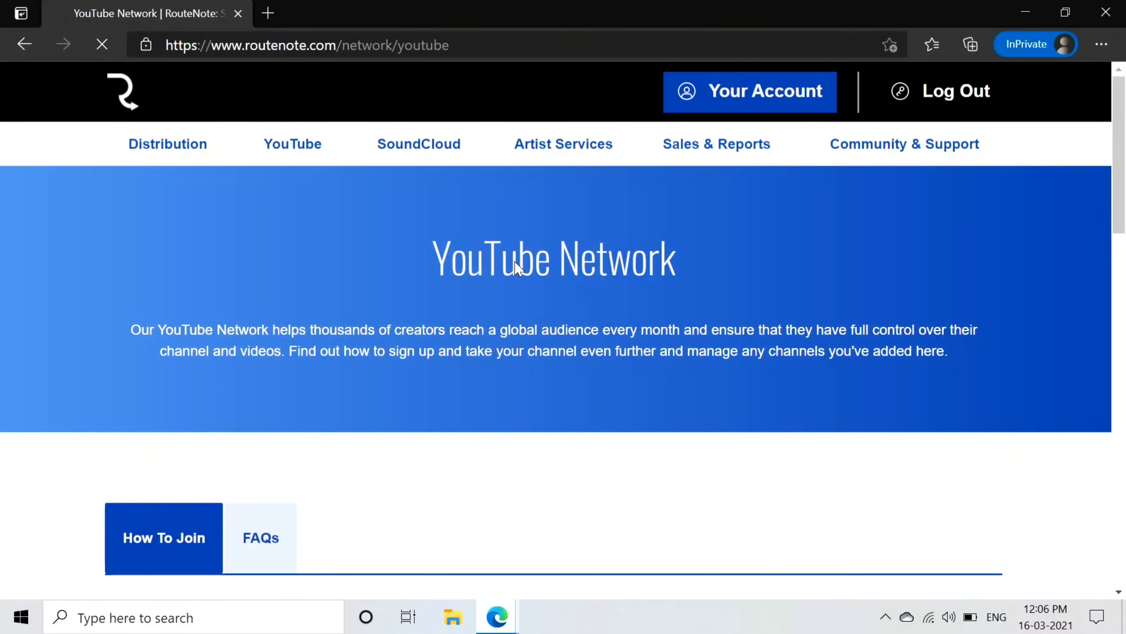
scroll(658, 385, "down", 3)
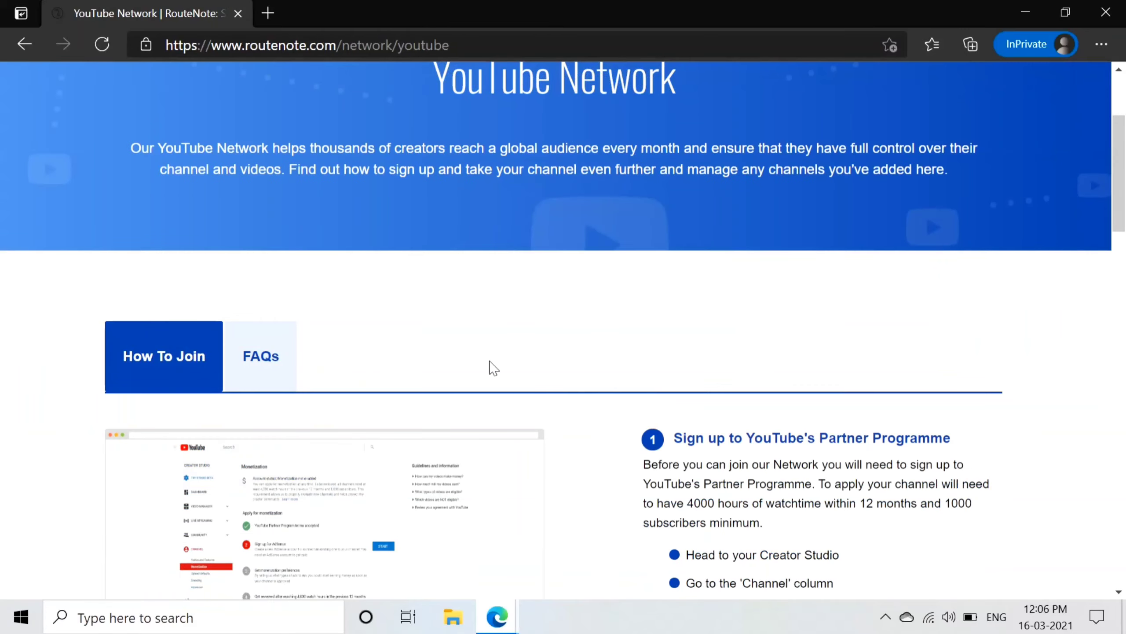
scroll(628, 353, "down", 8)
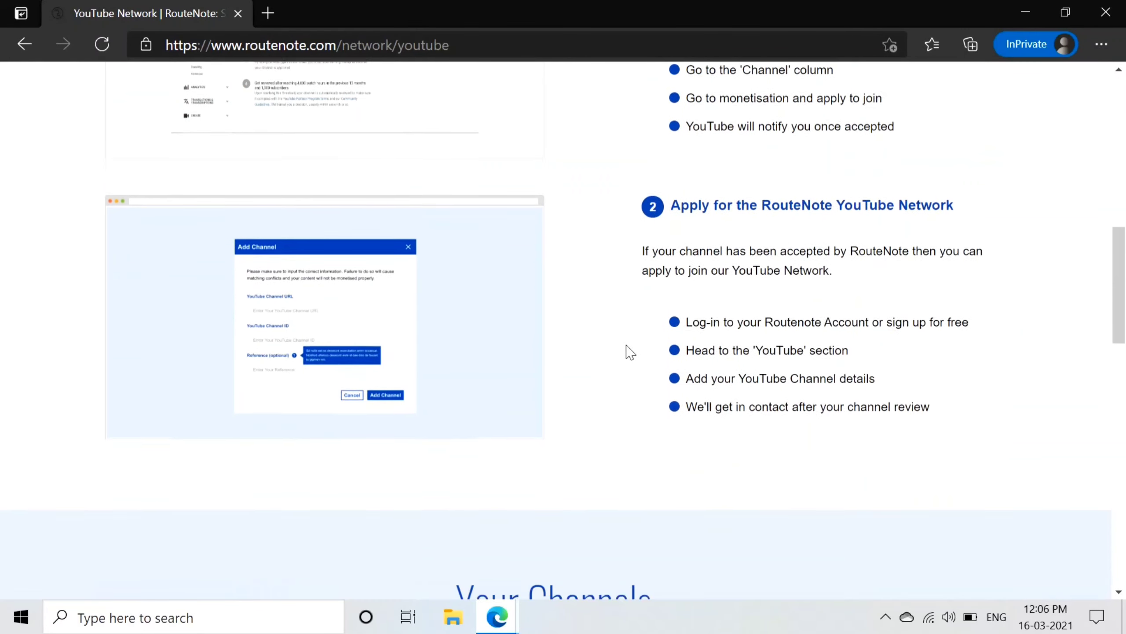
scroll(630, 353, "down", 1)
scroll(374, 234, "up", 5)
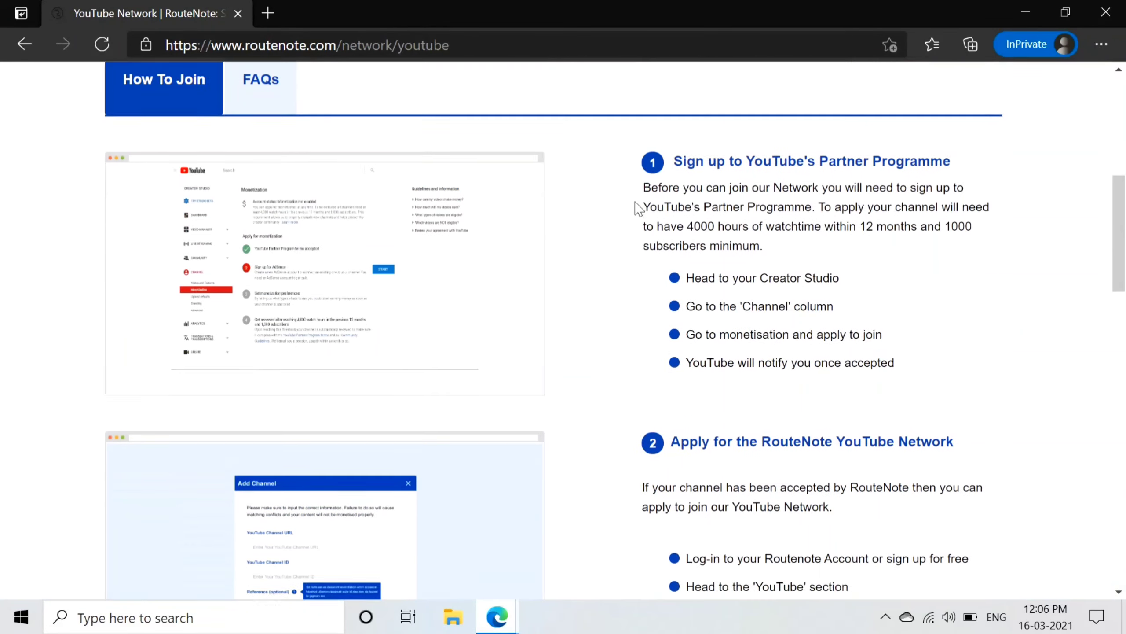
Check the submitted channels and their status in the Your Channels list of the YouTube Network page.
scroll(638, 207, "up", 5)
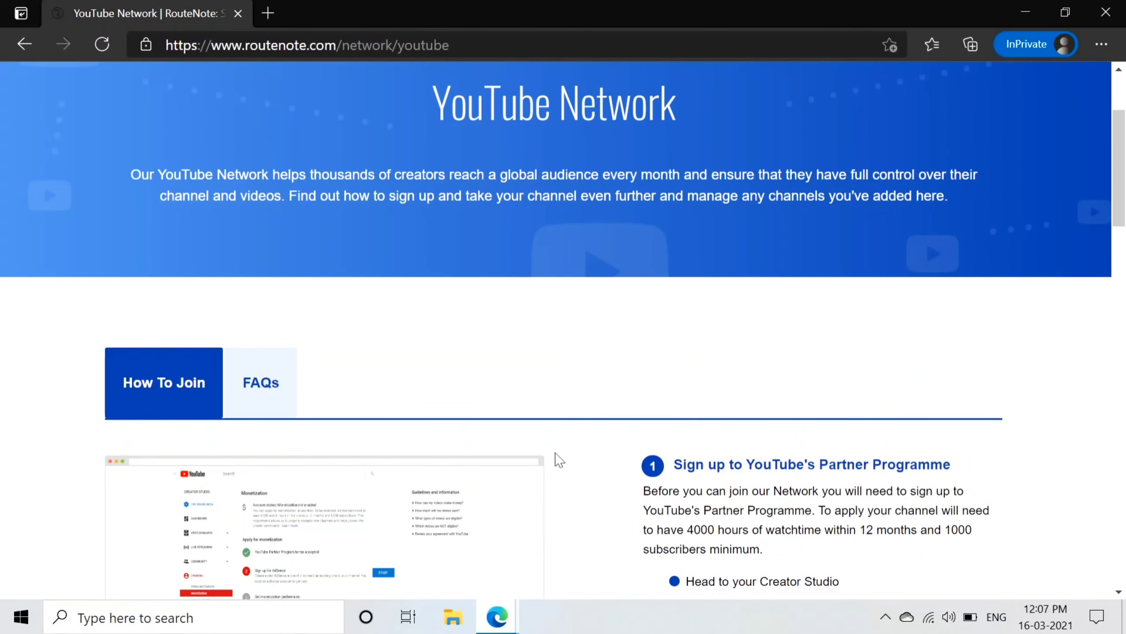
scroll(559, 460, "down", 18)
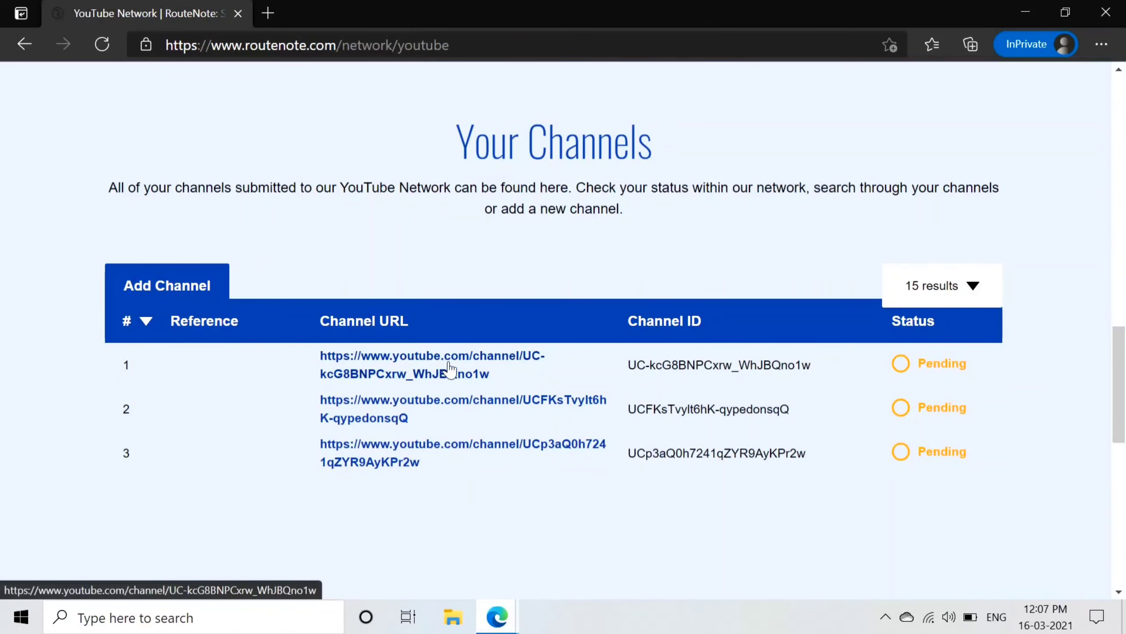
scroll(450, 277, "up", 15)
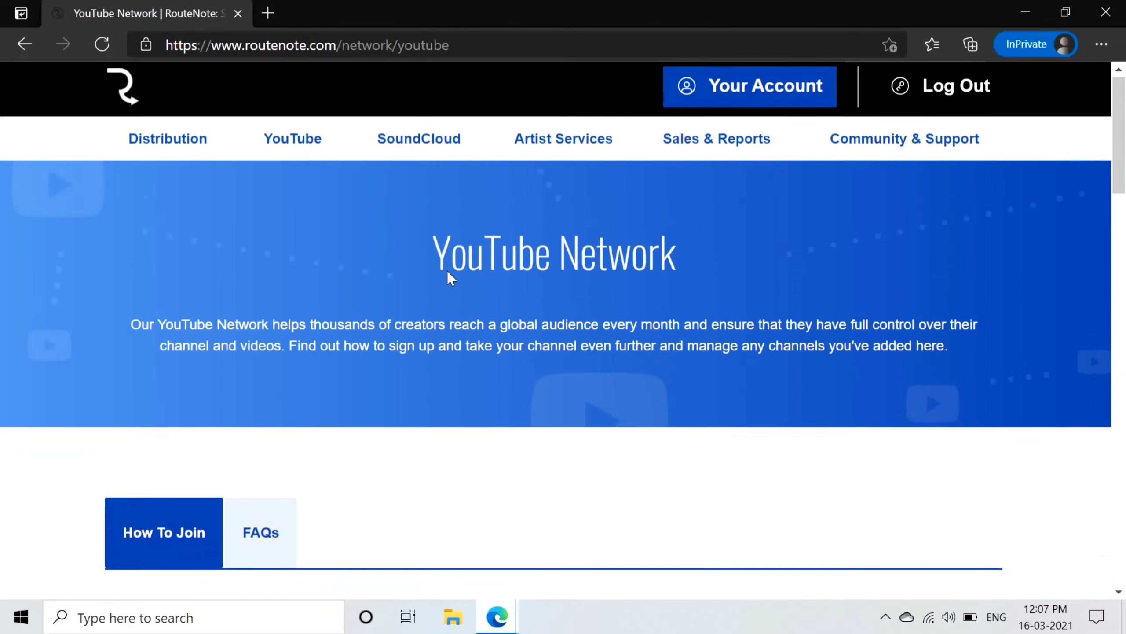
Switch to the other browser window, show the YouTube Official Artist Channel Request form and dismiss the downloads bar.
mouse_move(498, 615)
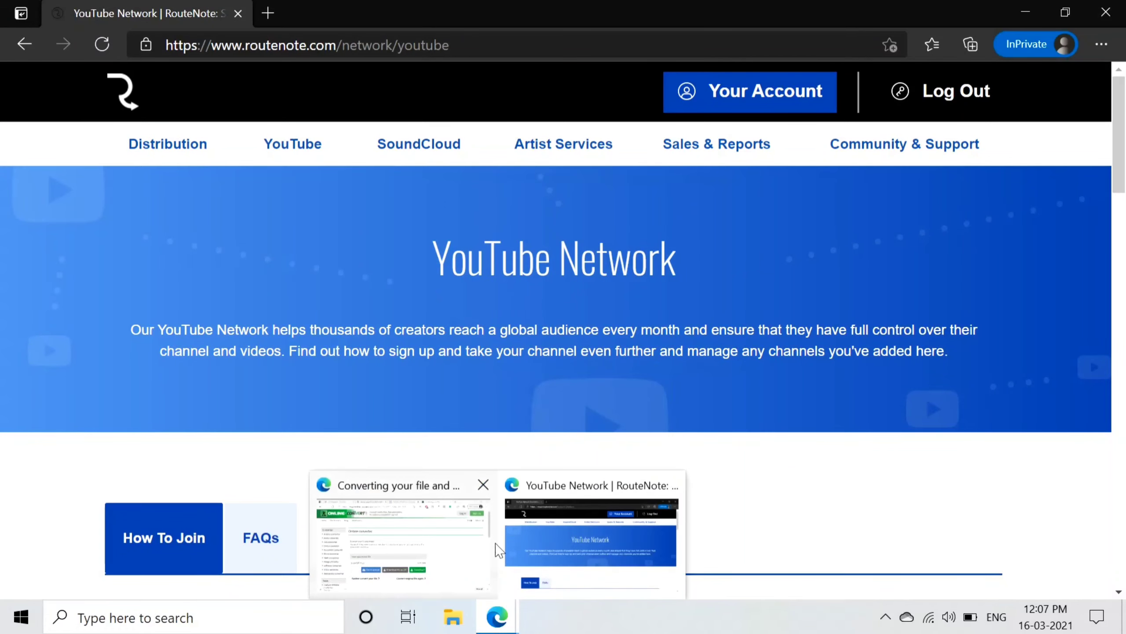
left_click(442, 555)
left_click(531, 5)
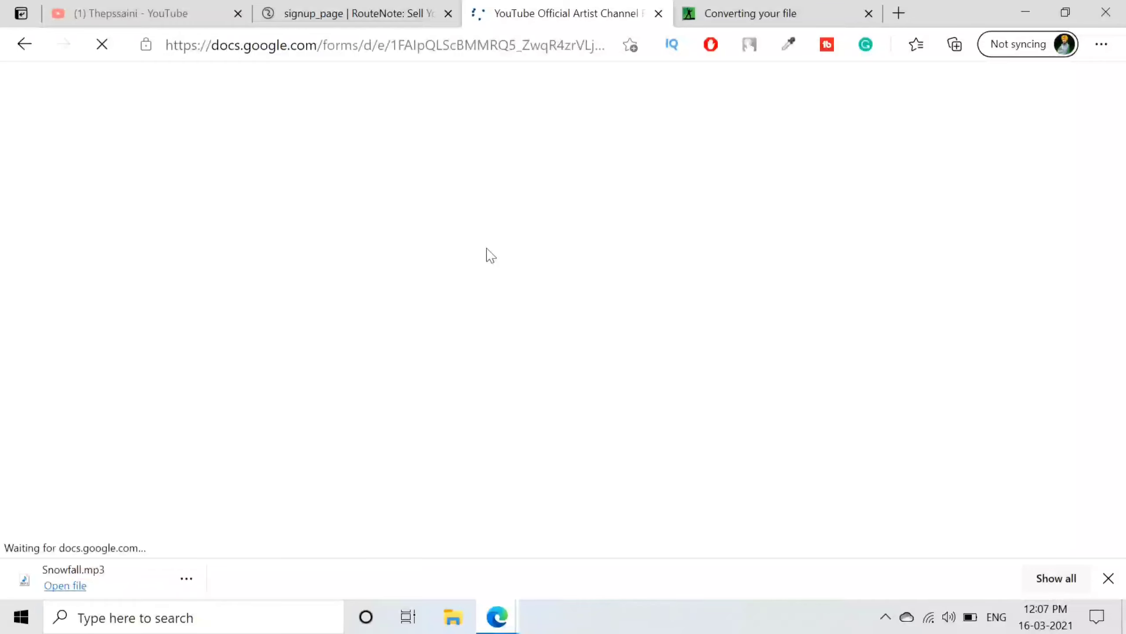
left_click(1109, 577)
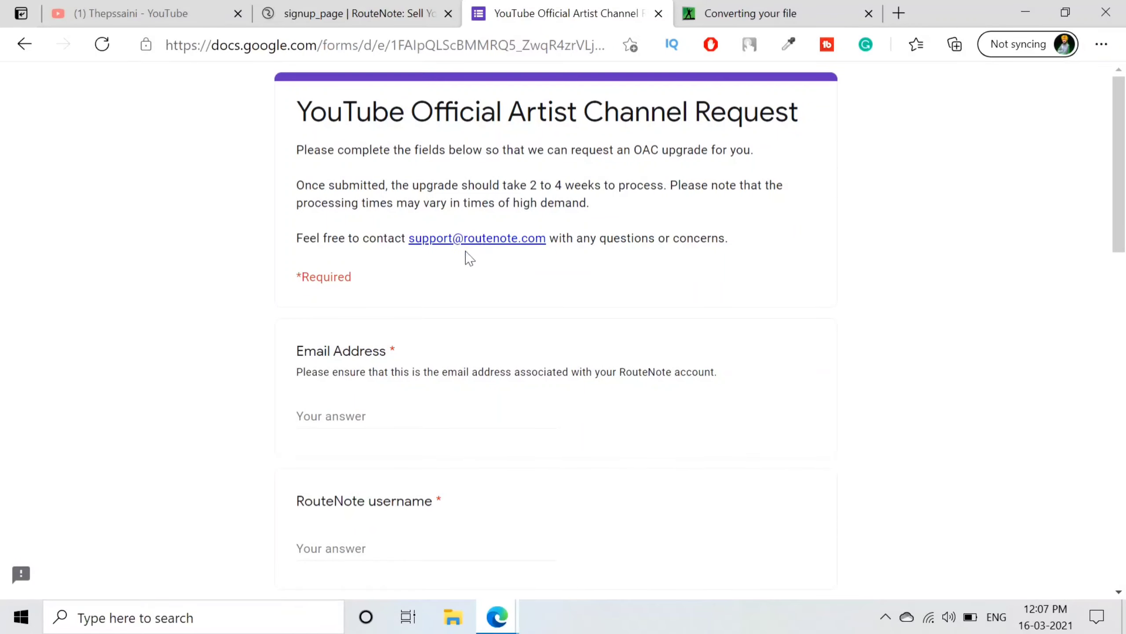
Examine the form's required Email Address question, which asks for the address linked to the RouteNote account, without entering an answer.
scroll(518, 389, "down", 3)
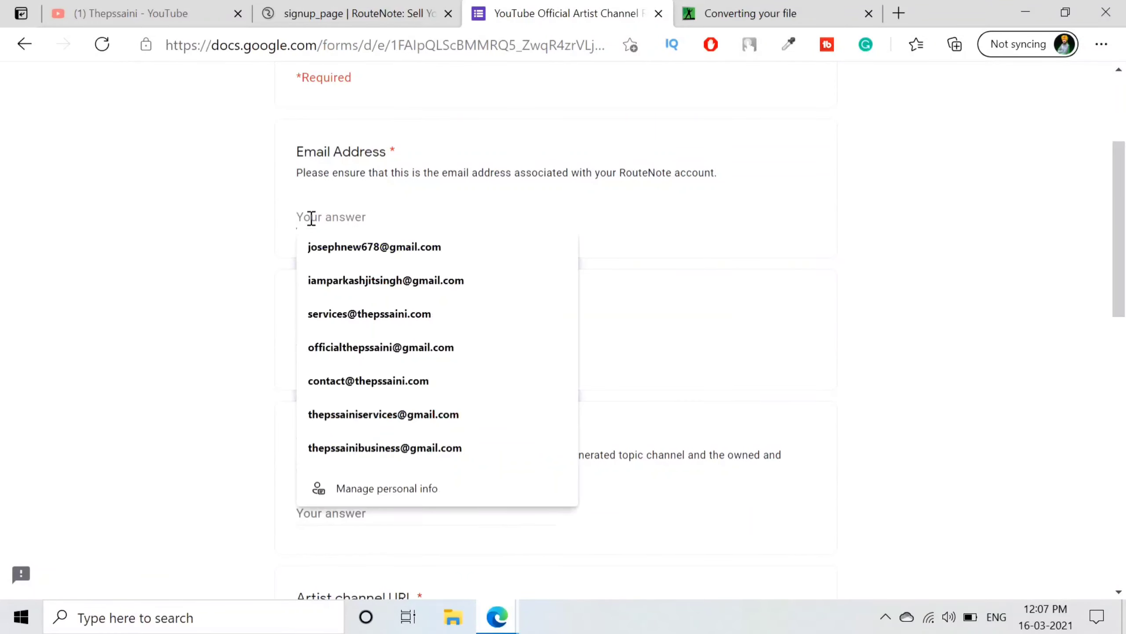
left_click(759, 184)
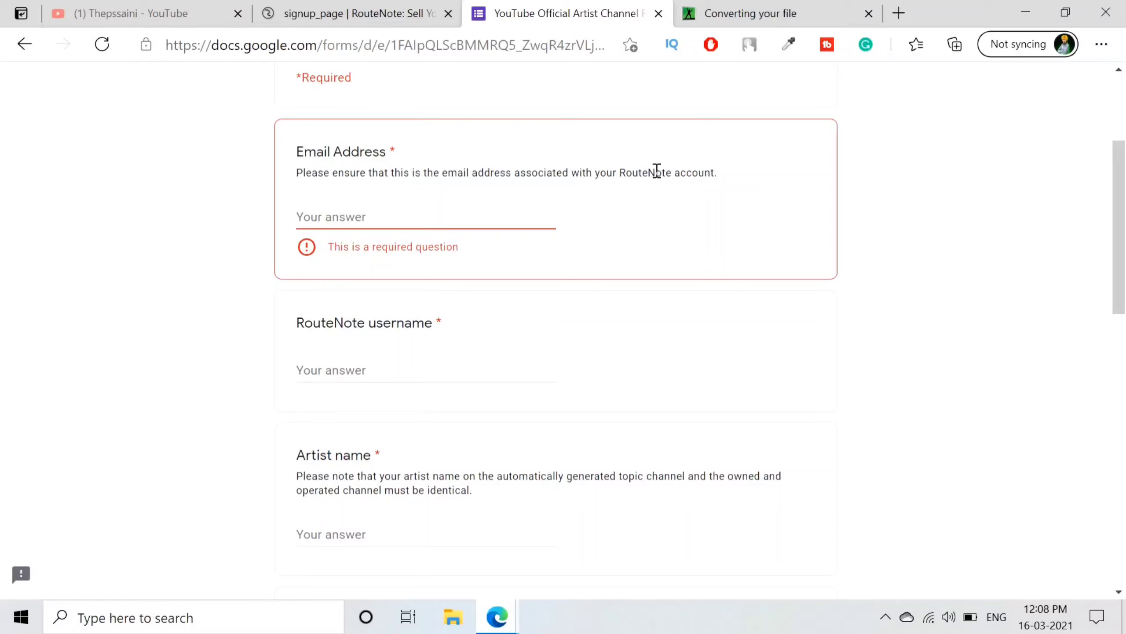
left_click(344, 222)
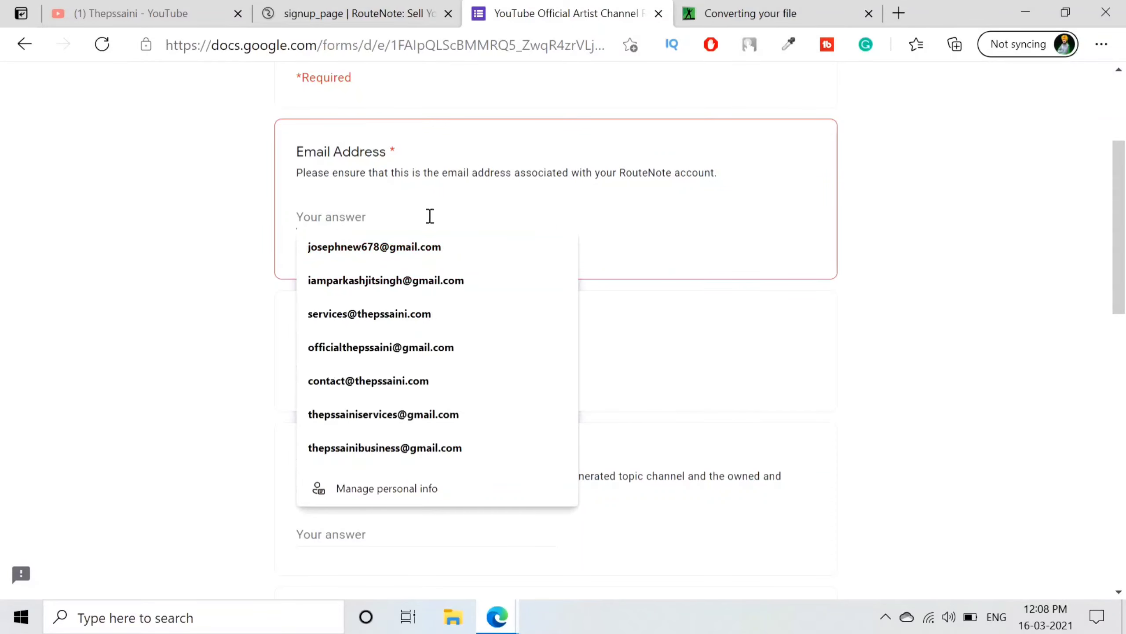
left_click(609, 242)
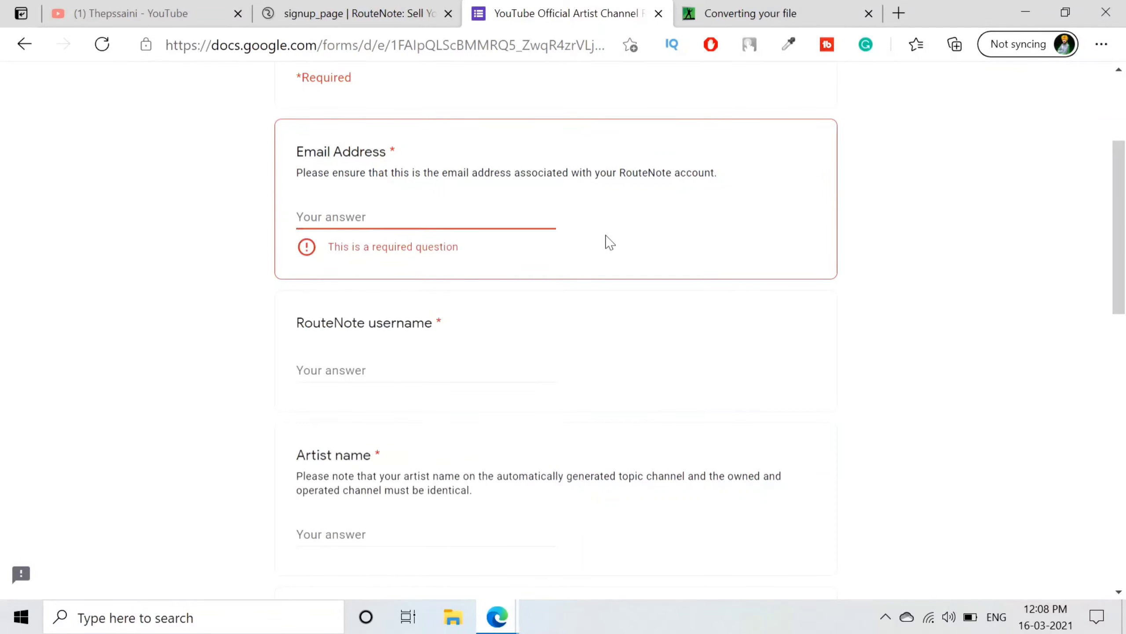
left_click(342, 221)
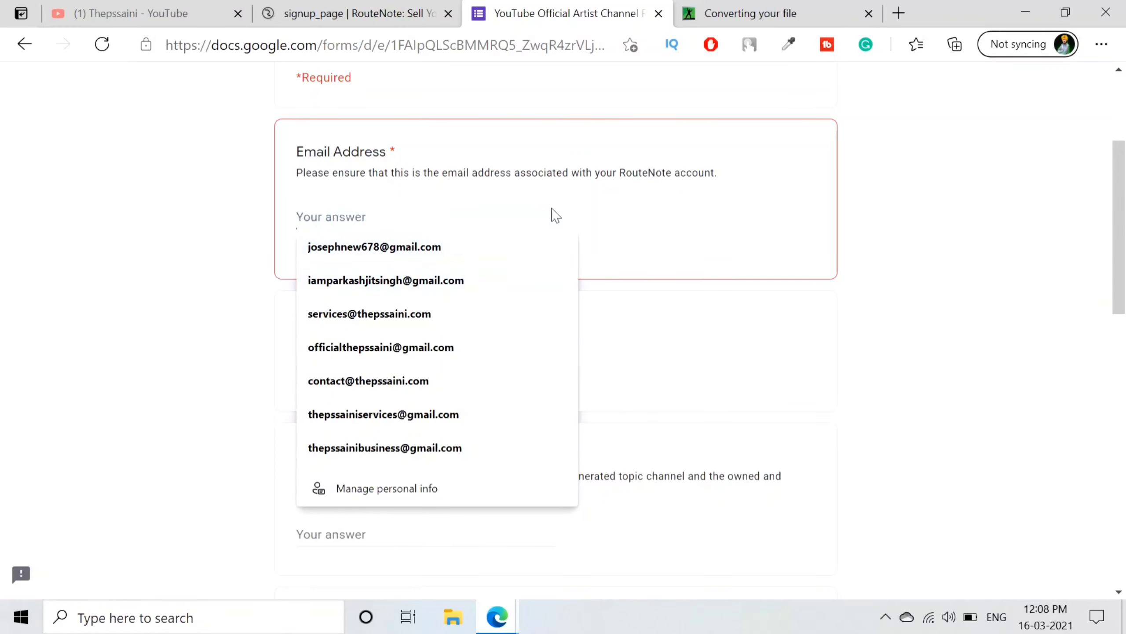
left_click(681, 227)
Read the form's requirements for the RouteNote username, artist name, artist channel URL and official music video URL.
scroll(685, 227, "down", 2)
scroll(685, 227, "down", 1)
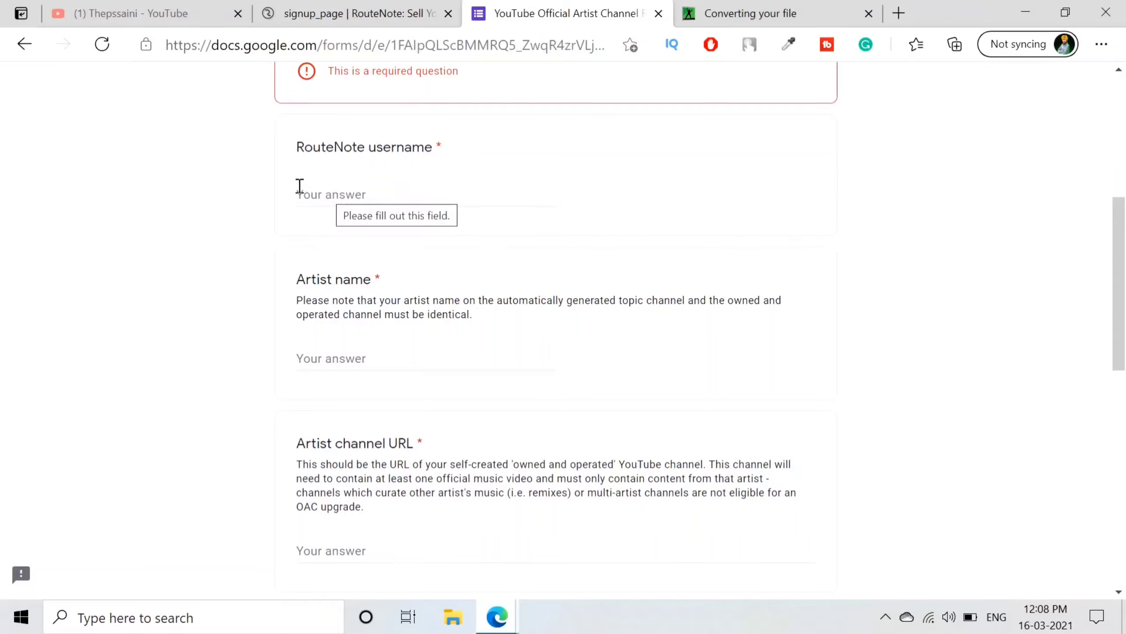
scroll(585, 291, "down", 1)
scroll(585, 291, "down", 2)
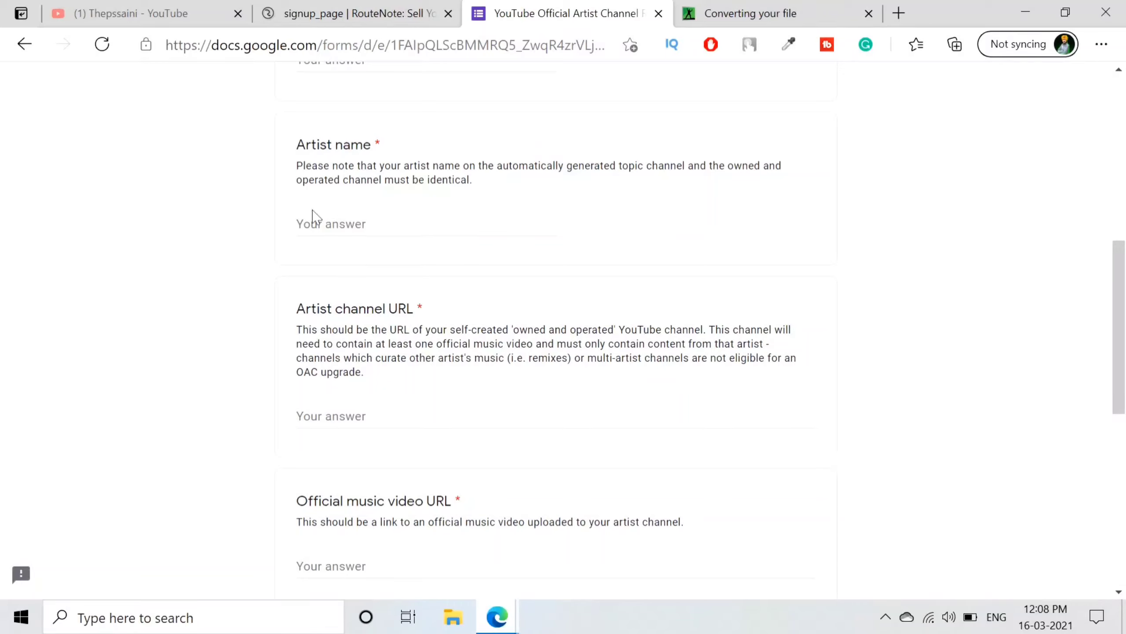
scroll(470, 289, "down", 1)
scroll(355, 306, "down", 3)
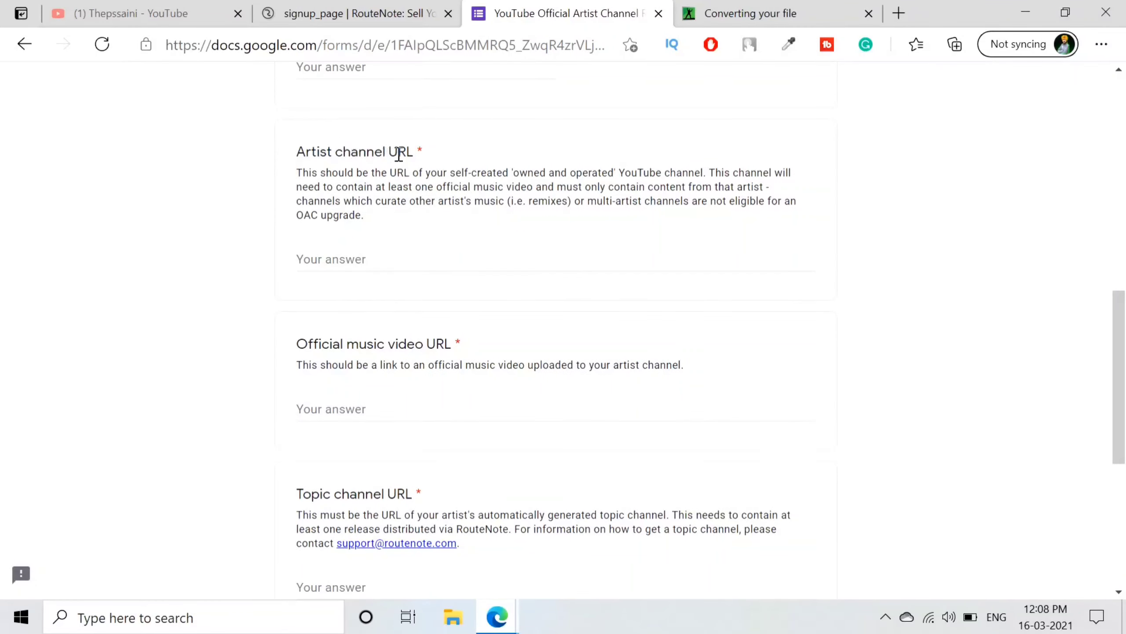
left_click(317, 261)
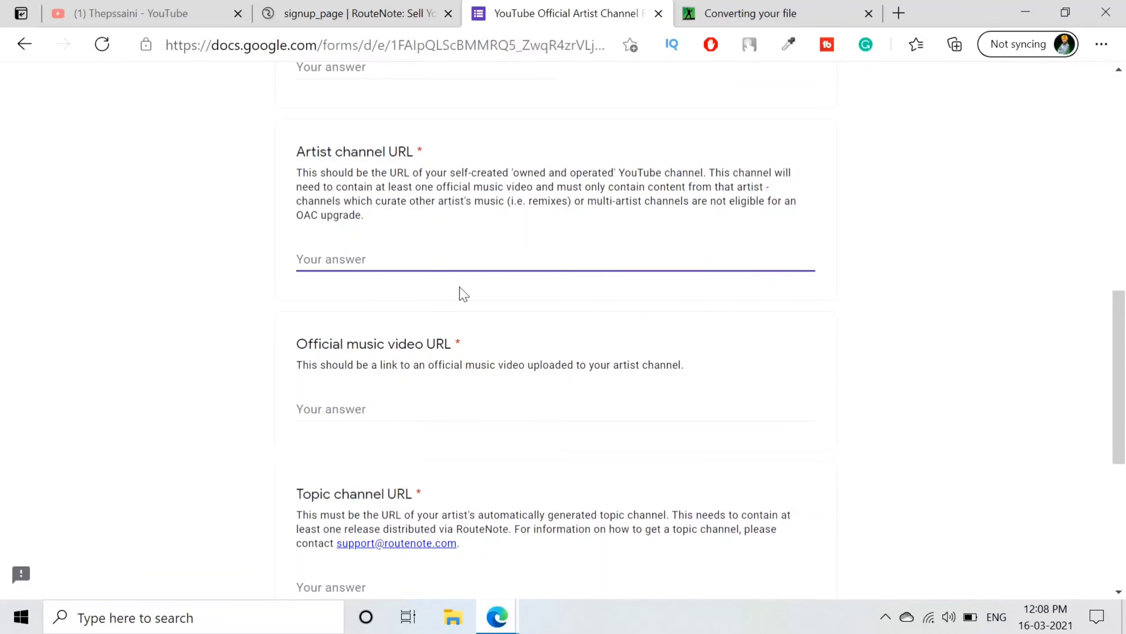
scroll(461, 293, "down", 4)
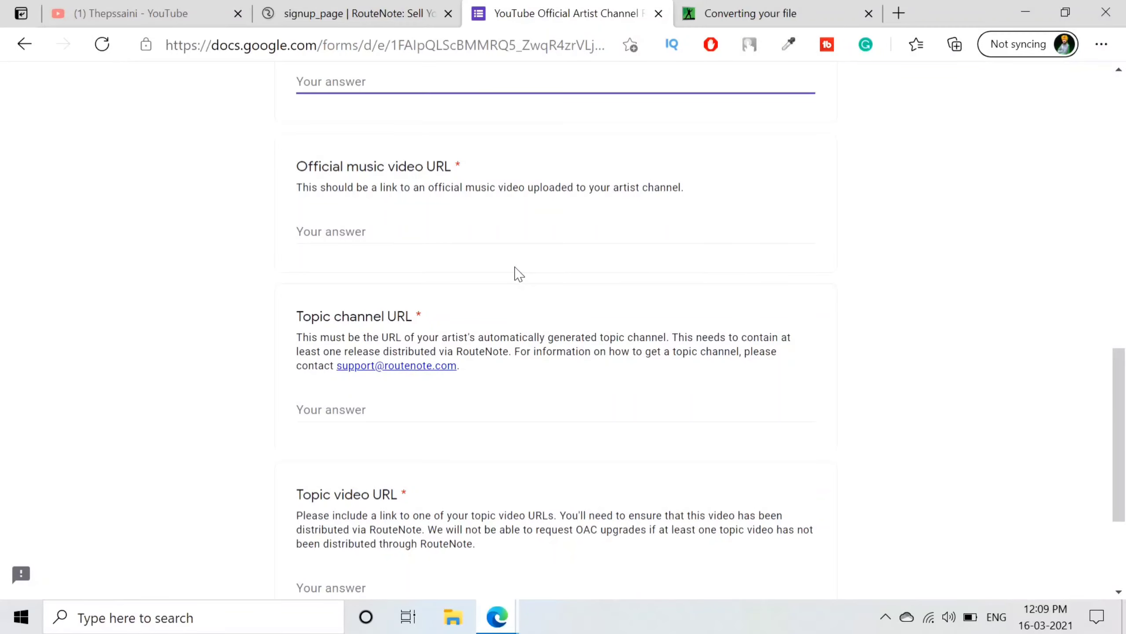
left_click(370, 230)
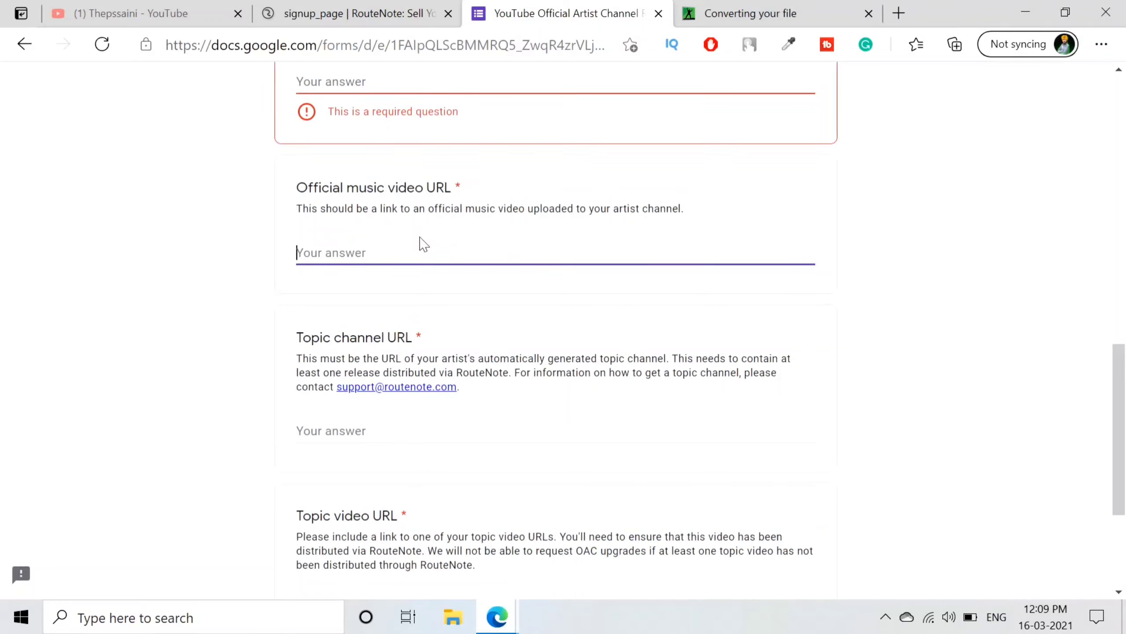